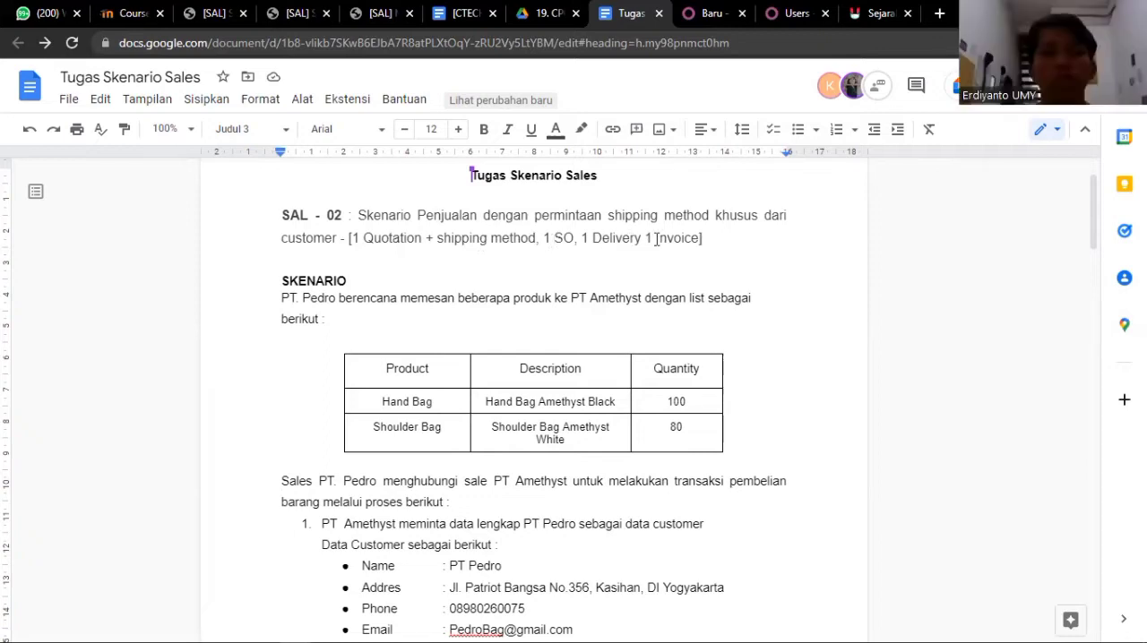
Read through the Tugas Skenario Sales document, from the product, price list and shipping method data to the user role table
scroll(517, 297, down, 1)
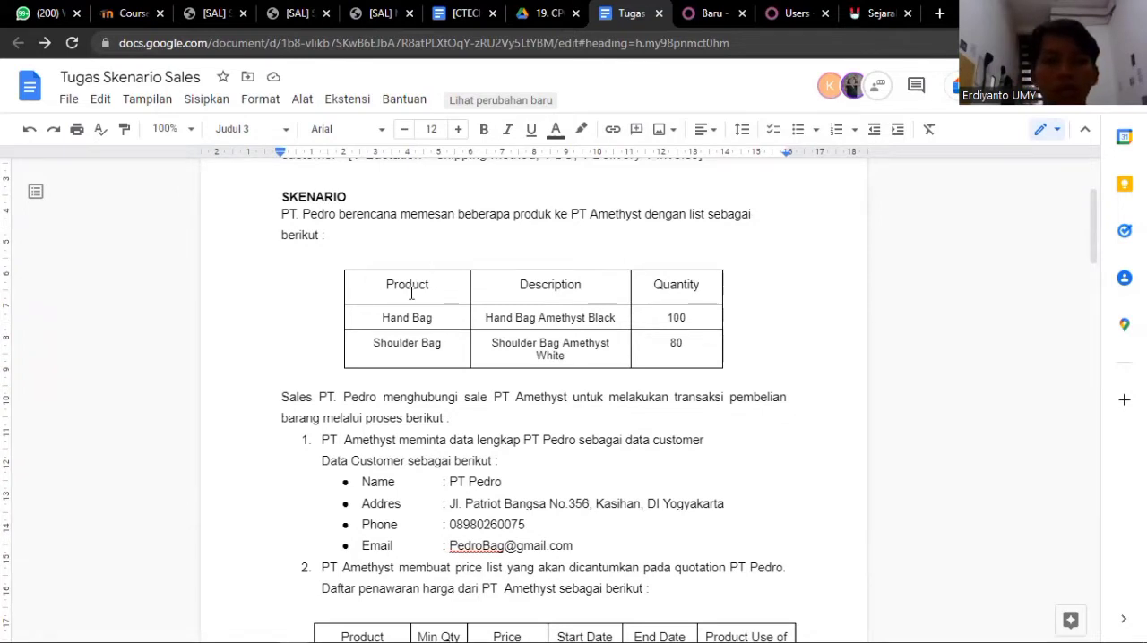
scroll(408, 291, down, 2)
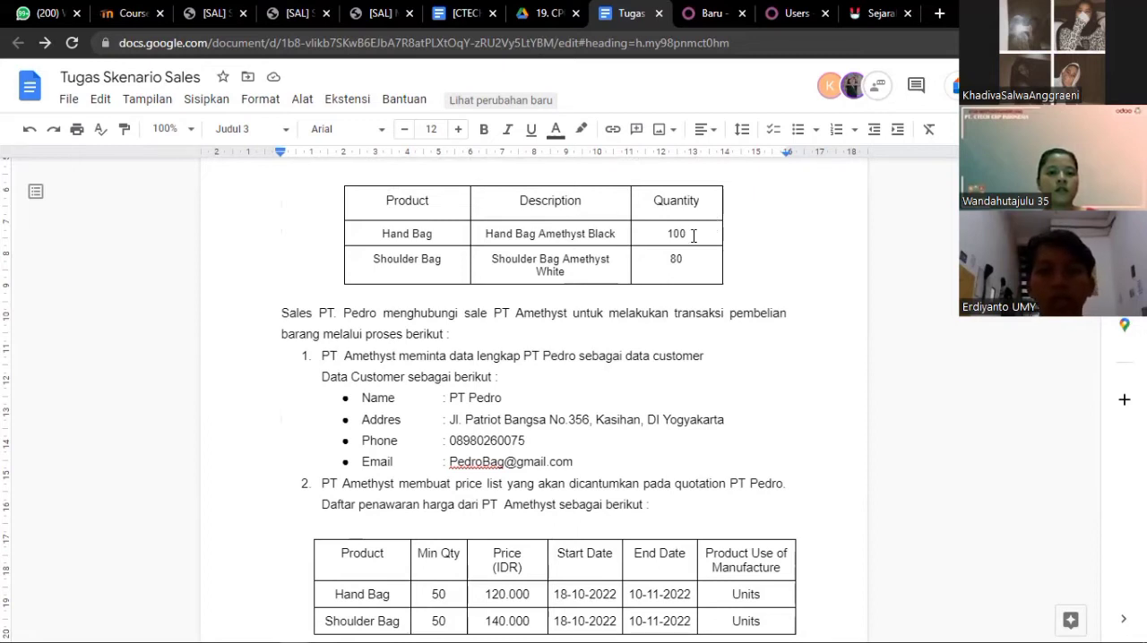
scroll(656, 269, down, 1)
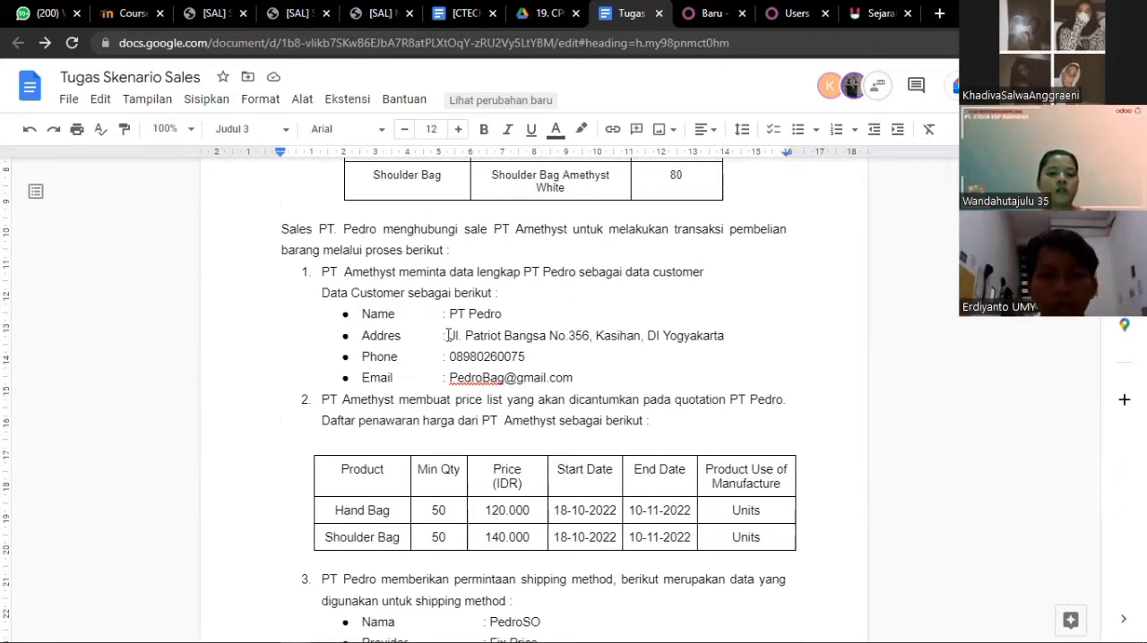
scroll(427, 358, down, 2)
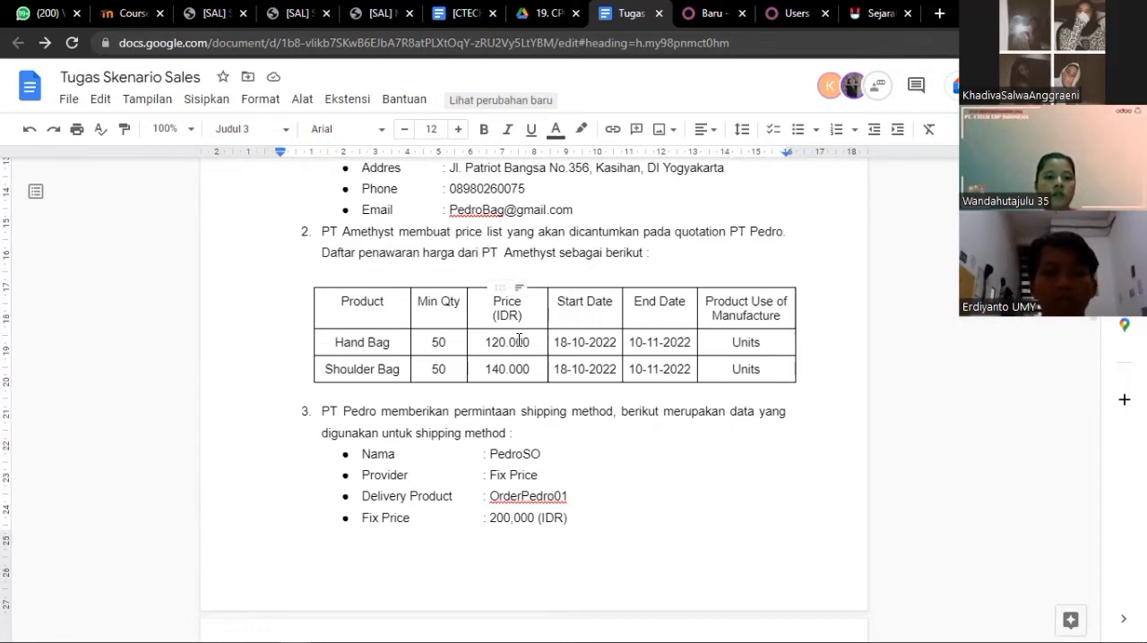
scroll(517, 341, down, 2)
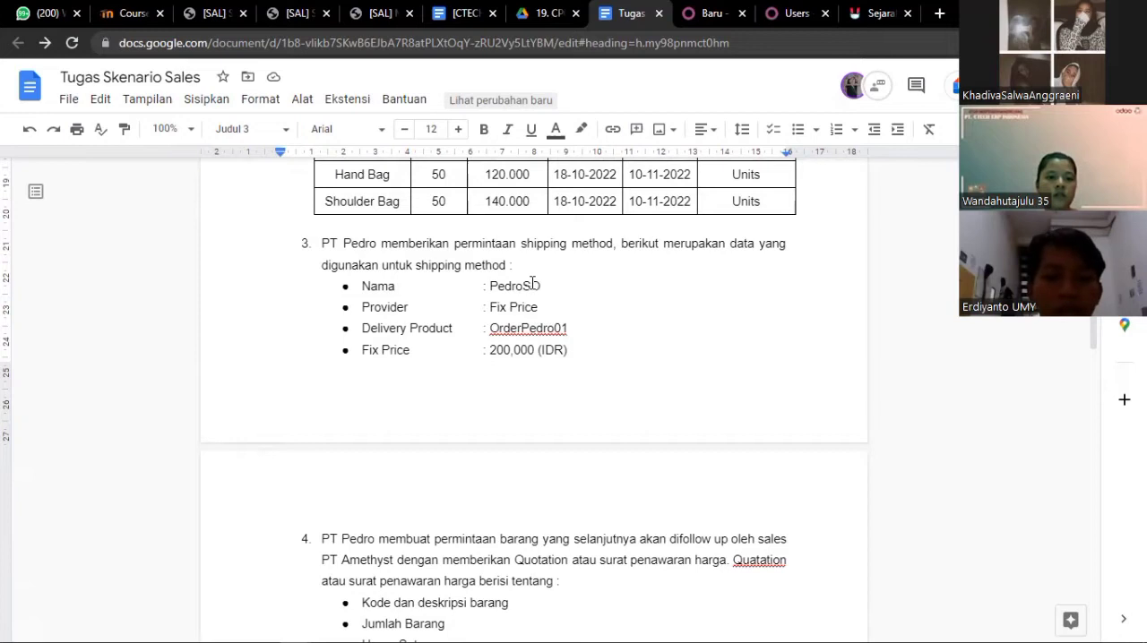
scroll(532, 286, down, 4)
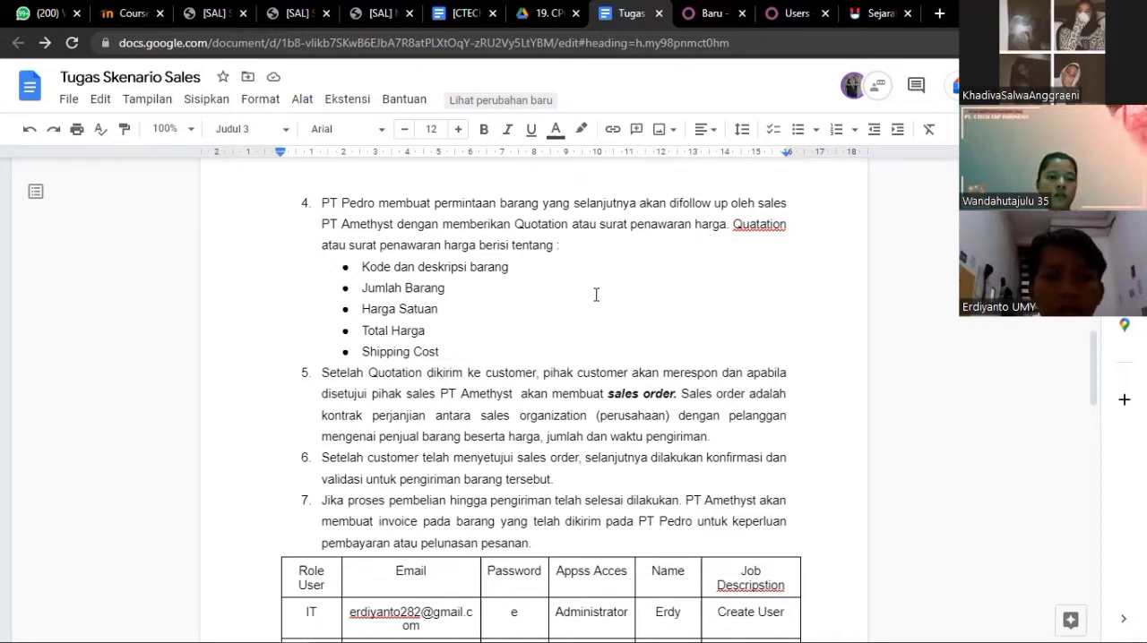
scroll(596, 294, down, 2)
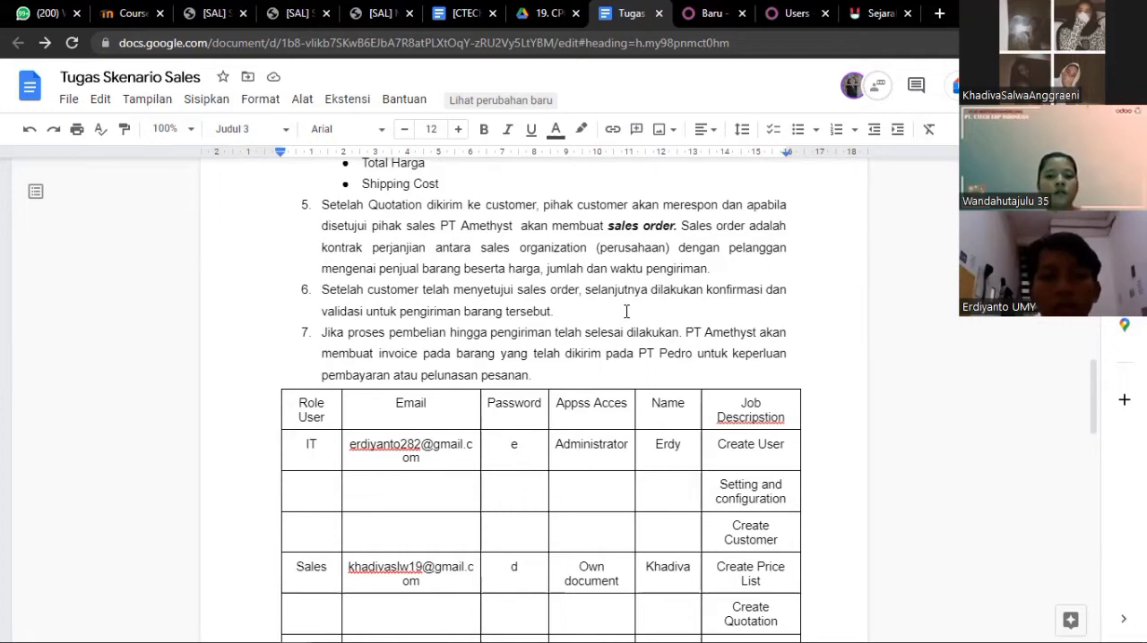
scroll(626, 311, down, 2)
scroll(626, 311, up, 1)
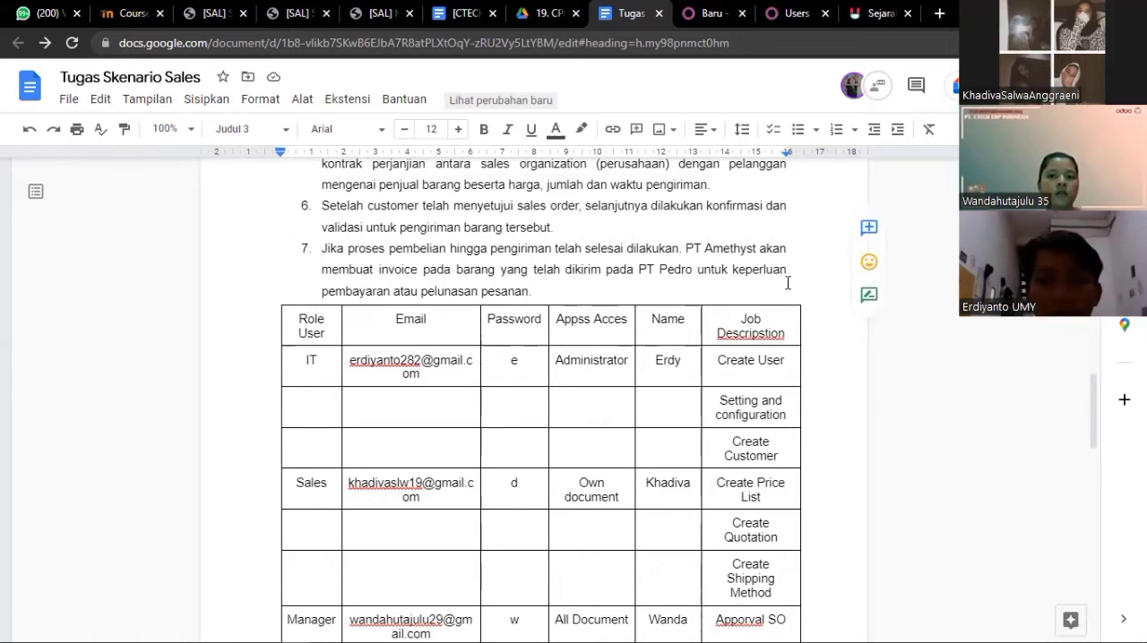
scroll(788, 284, down, 1)
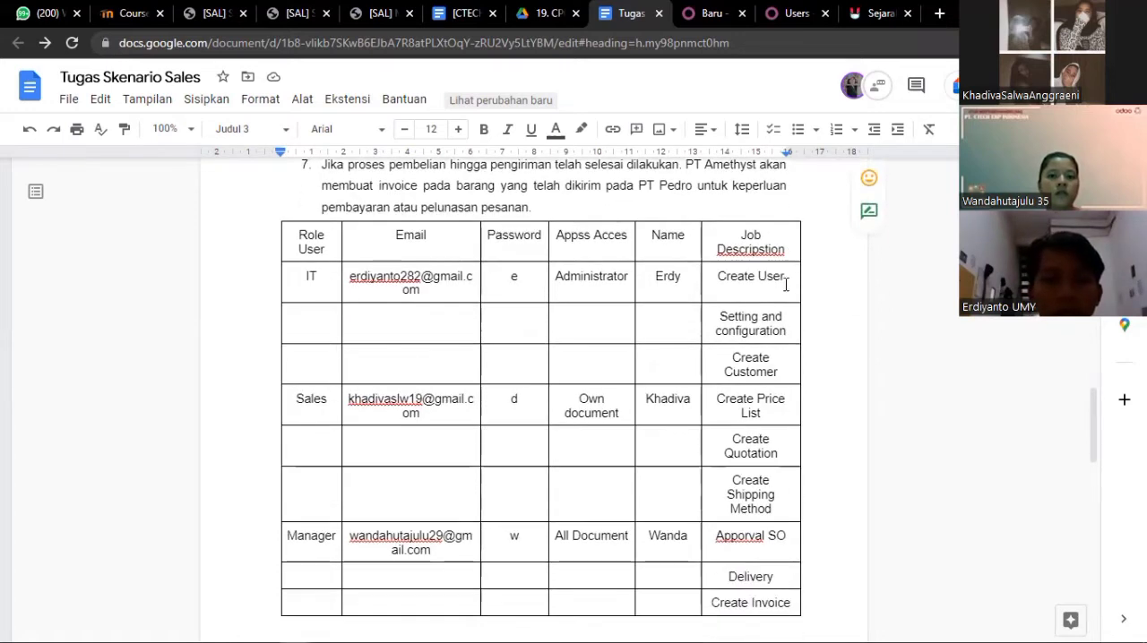
scroll(786, 284, down, 1)
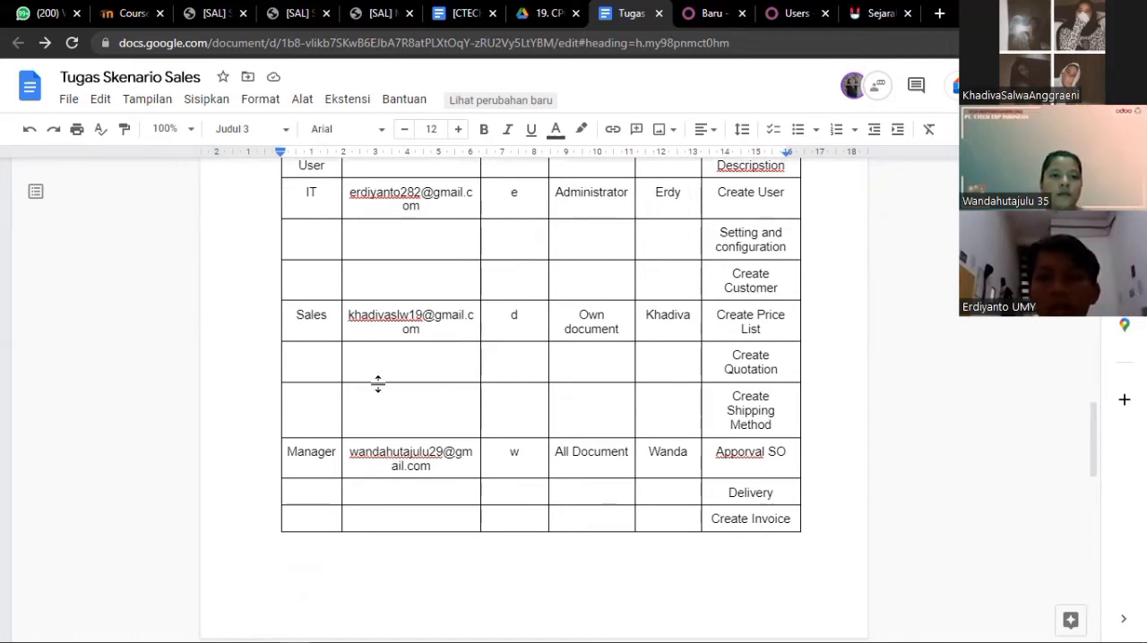
scroll(376, 384, up, 1)
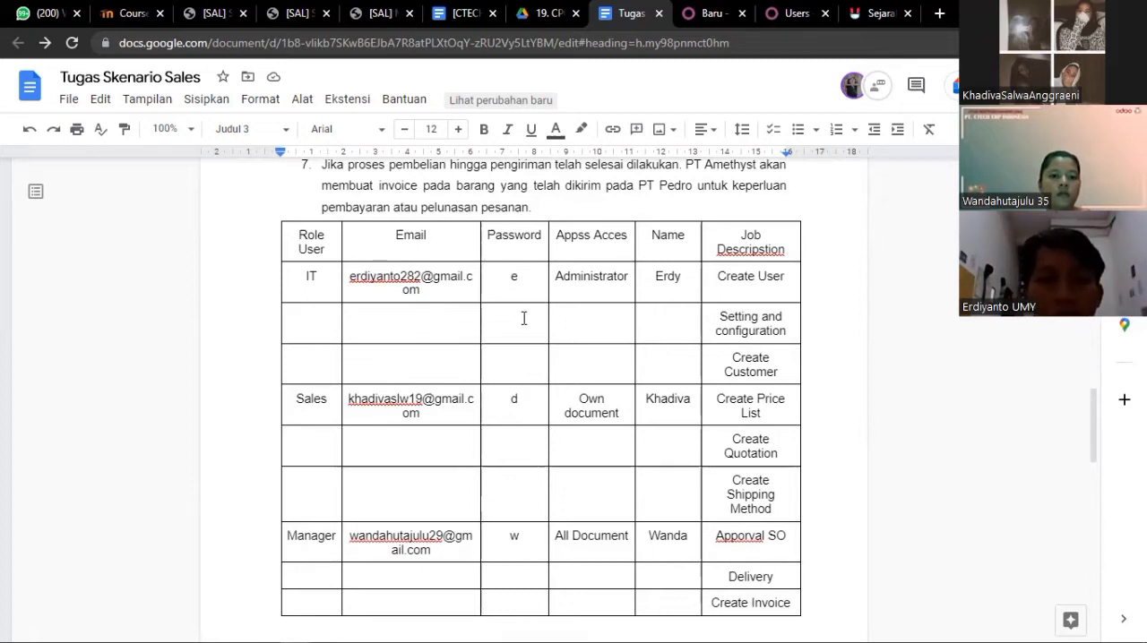
click(754, 282)
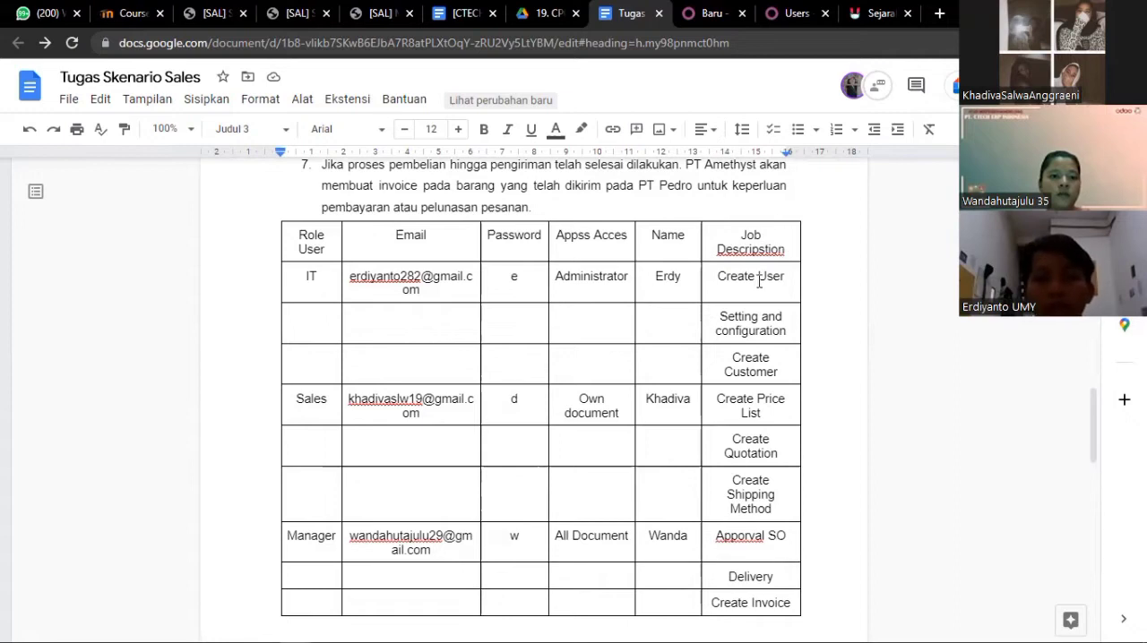
Switch to Odoo and open the user management list from the general settings, checking the role table in the scenario document
click(784, 14)
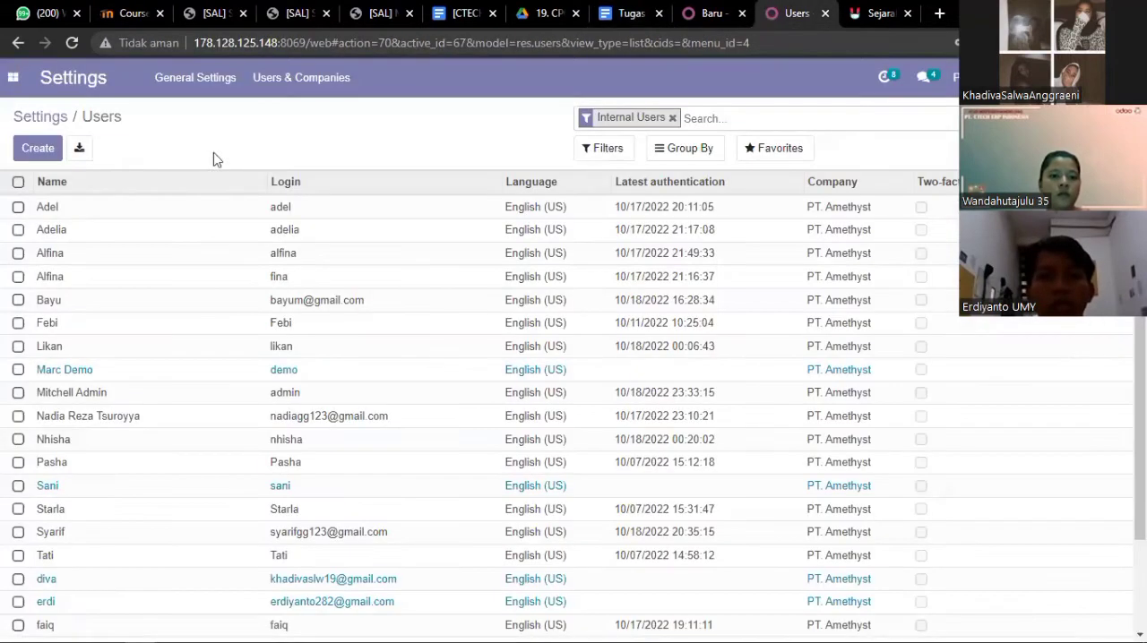
click(13, 76)
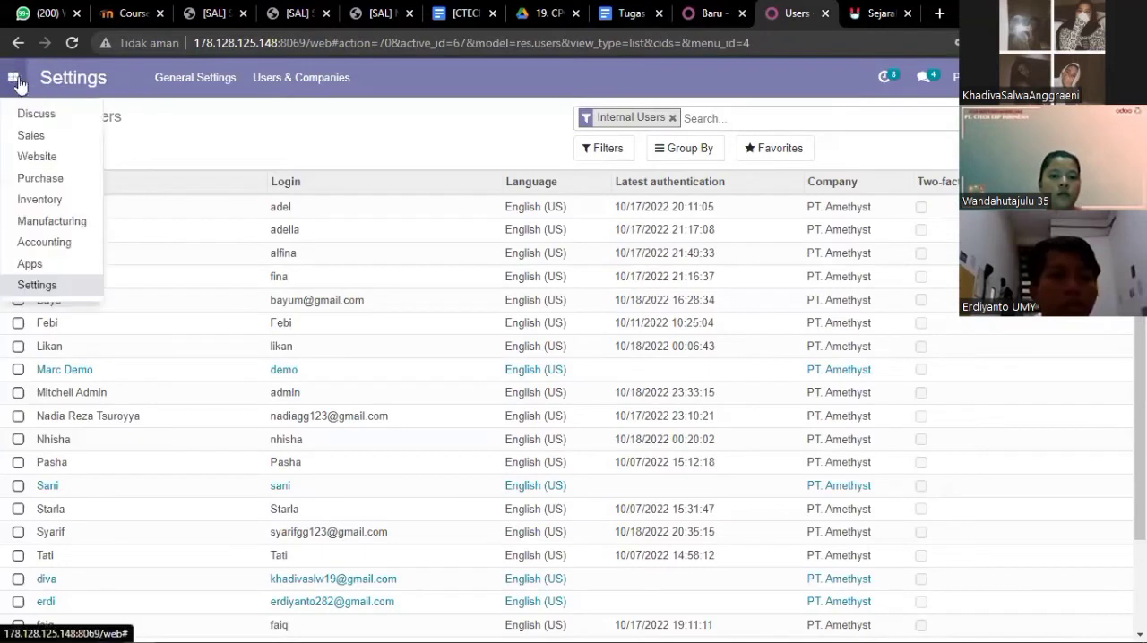
click(79, 278)
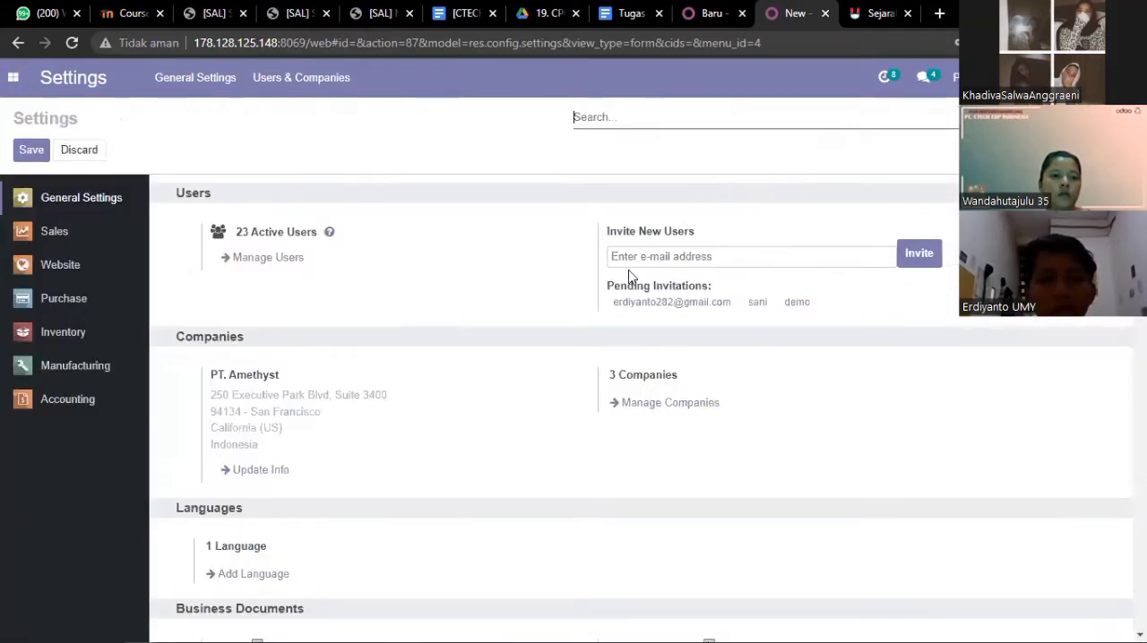
click(631, 14)
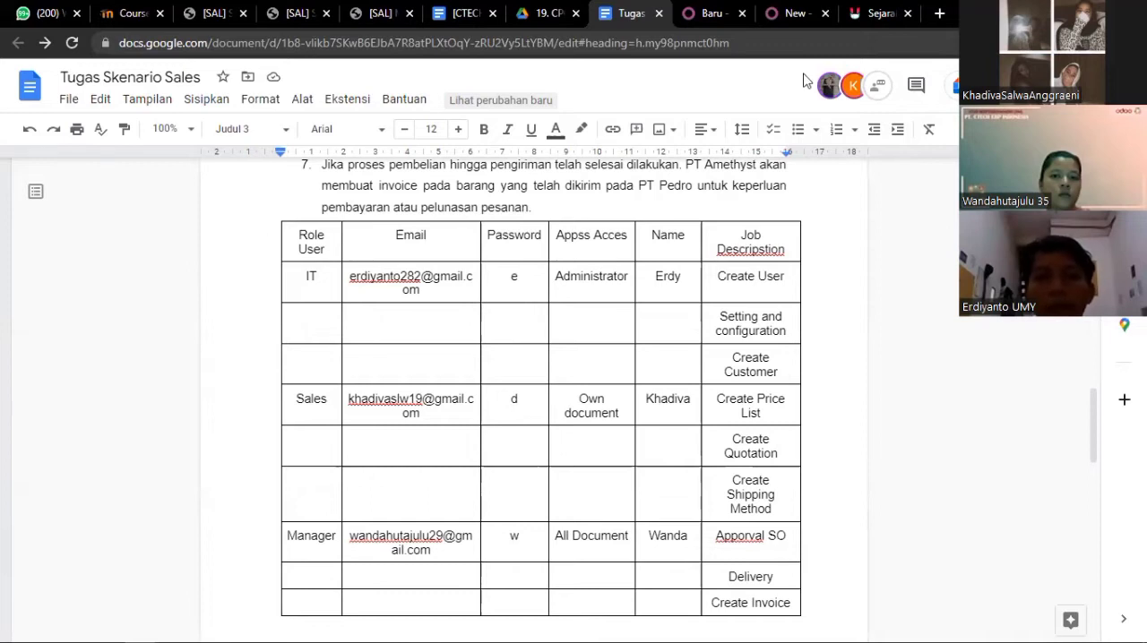
click(769, 18)
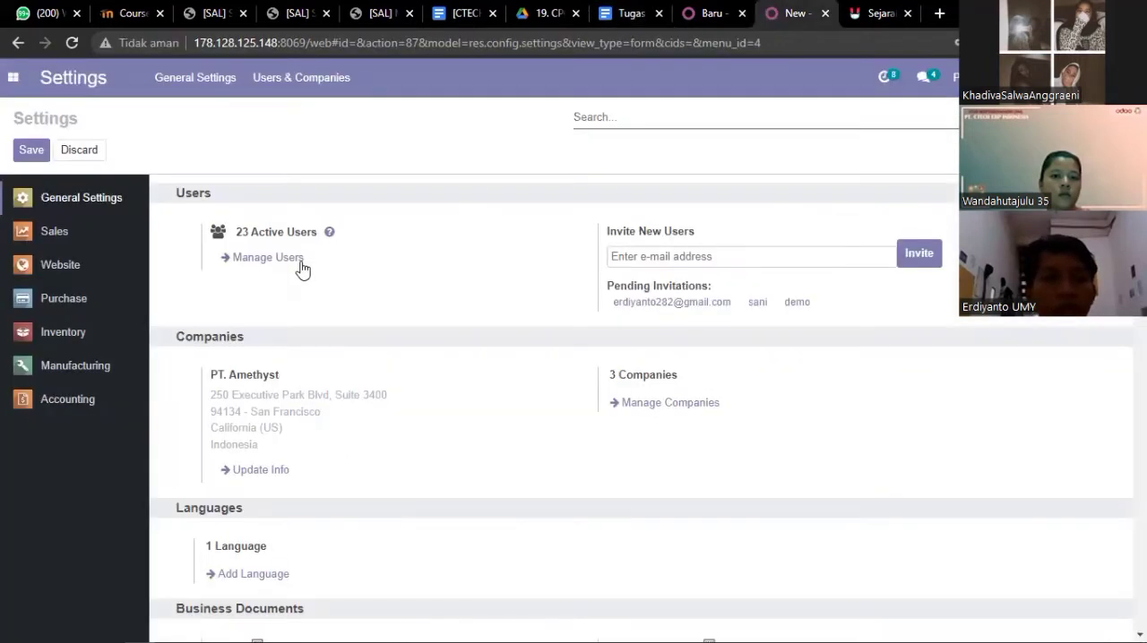
click(613, 14)
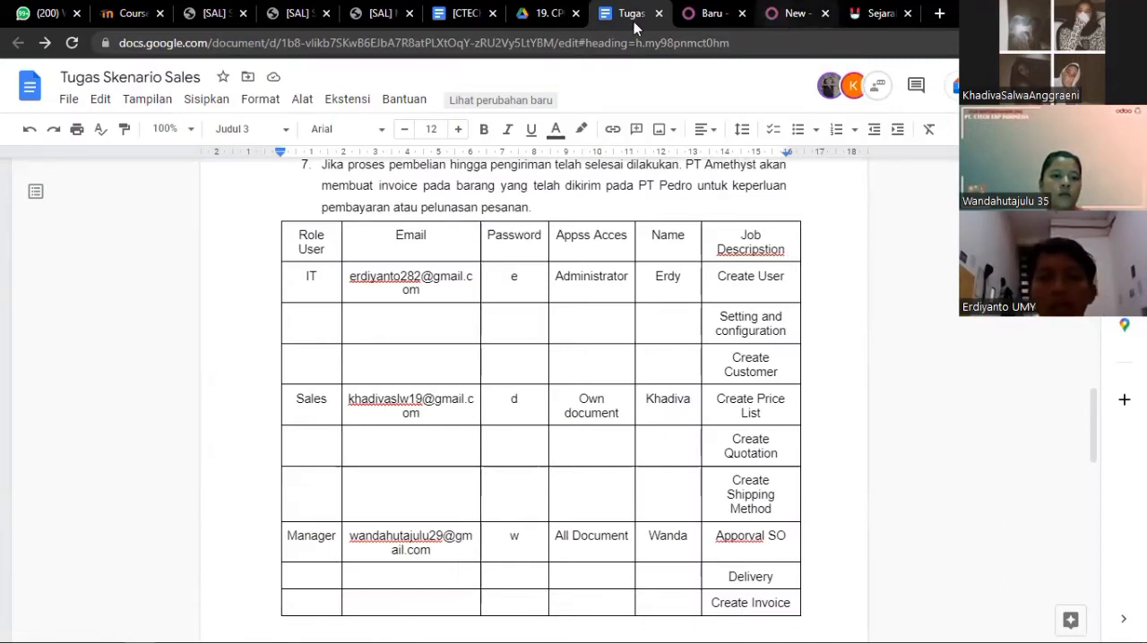
click(794, 13)
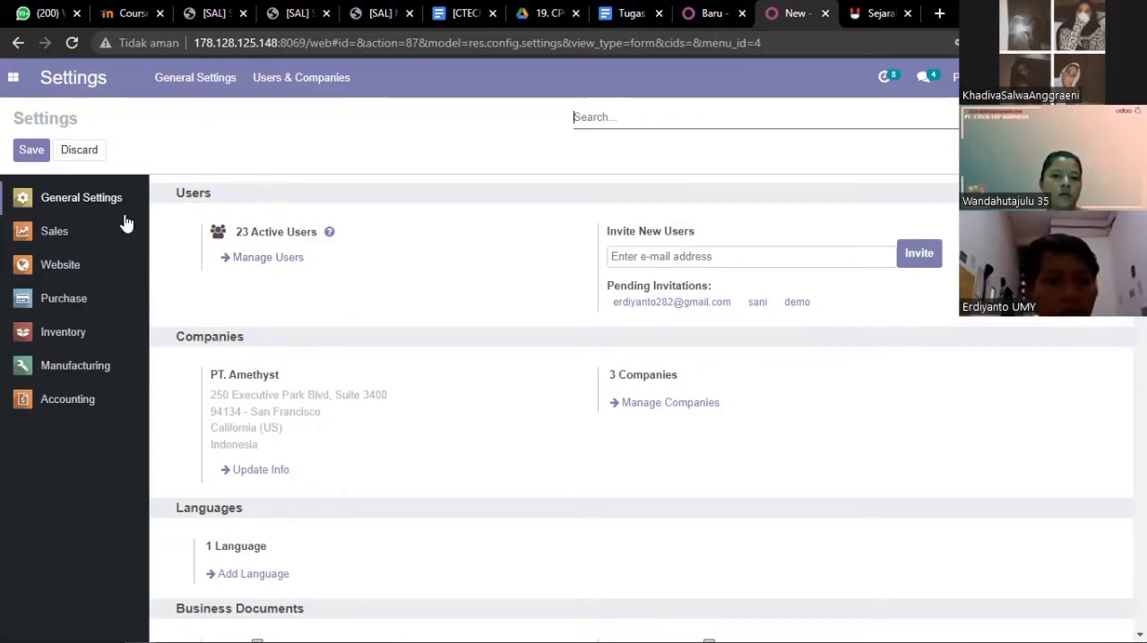
click(257, 261)
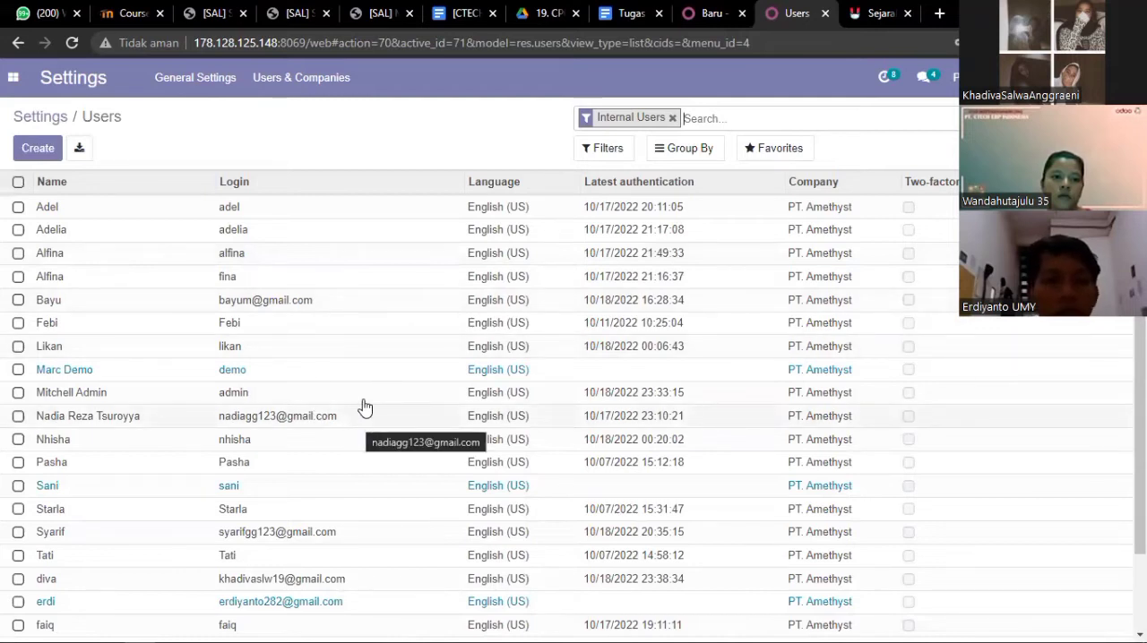
Start a new user record and enter the sales user's short name as both the name and the email address
click(39, 149)
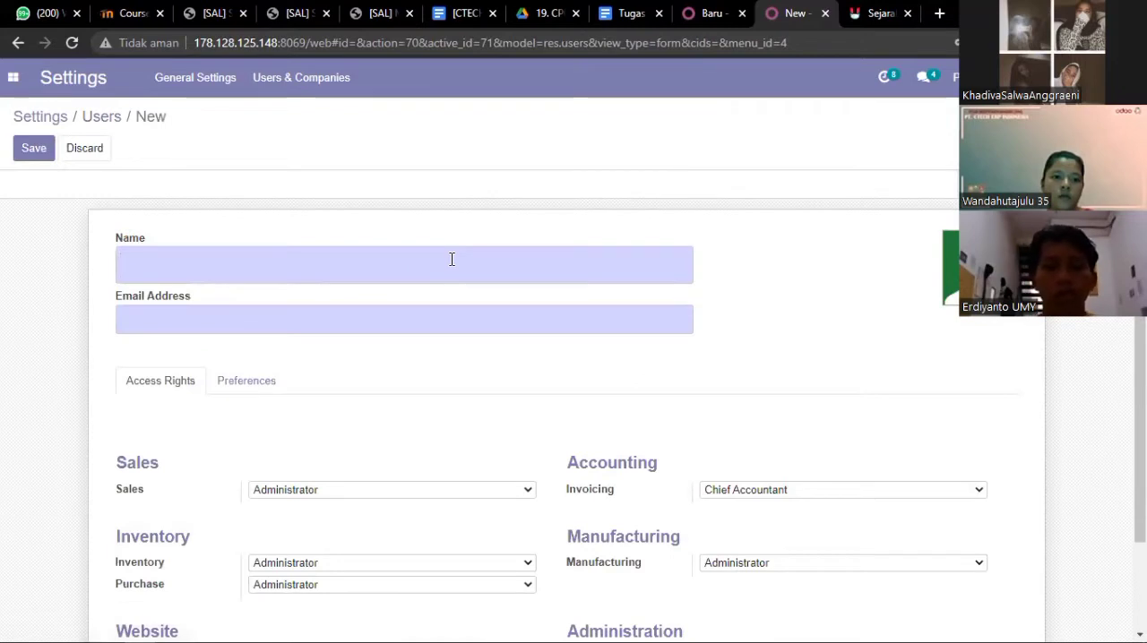
text(diva)
click(356, 315)
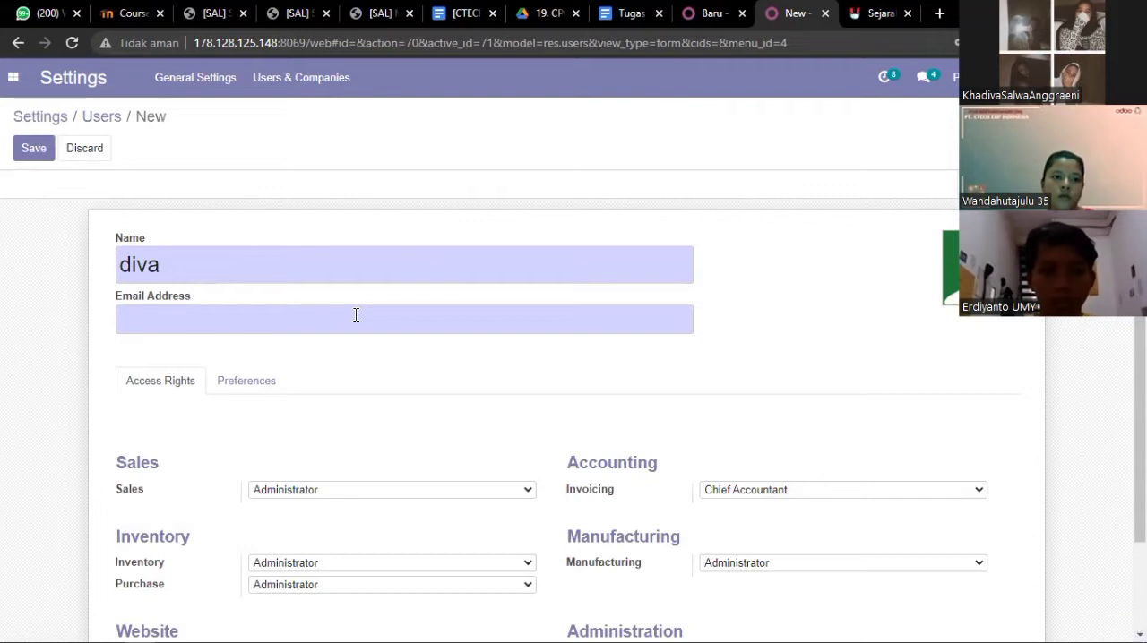
text(diva)
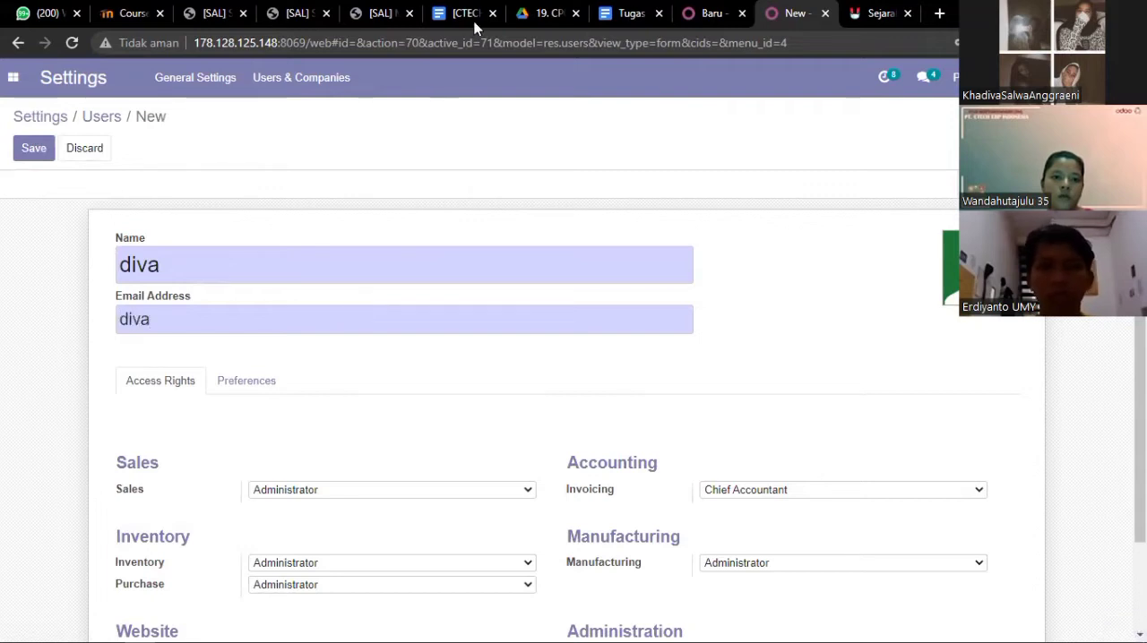
Replace the new user's email address with the Sales role's full email copied from the scenario document's role table
click(625, 14)
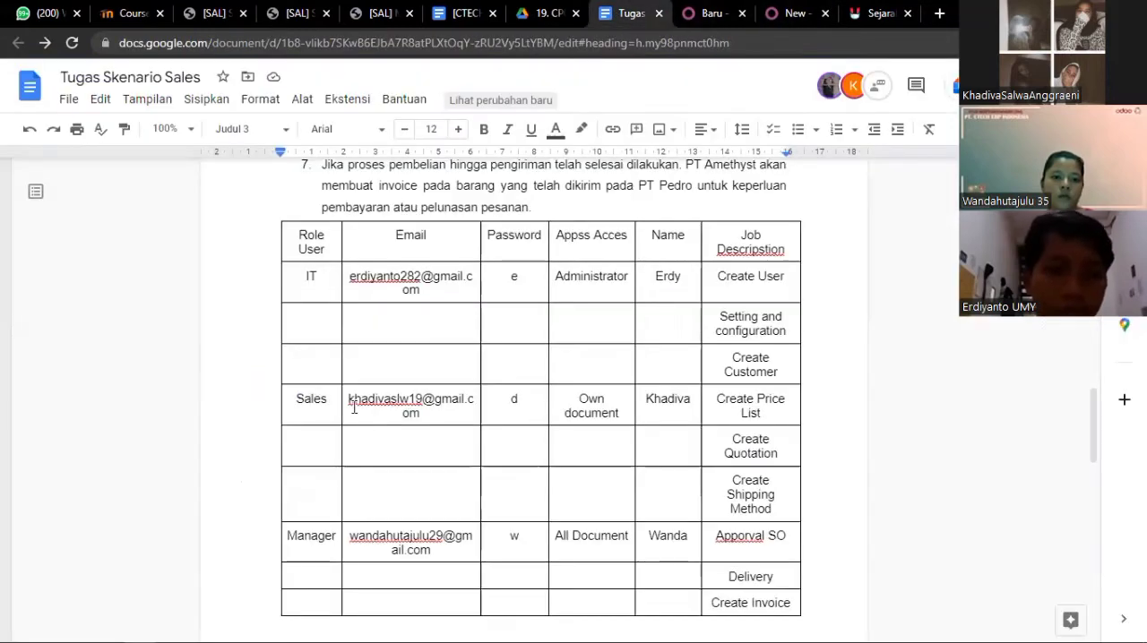
click(426, 414)
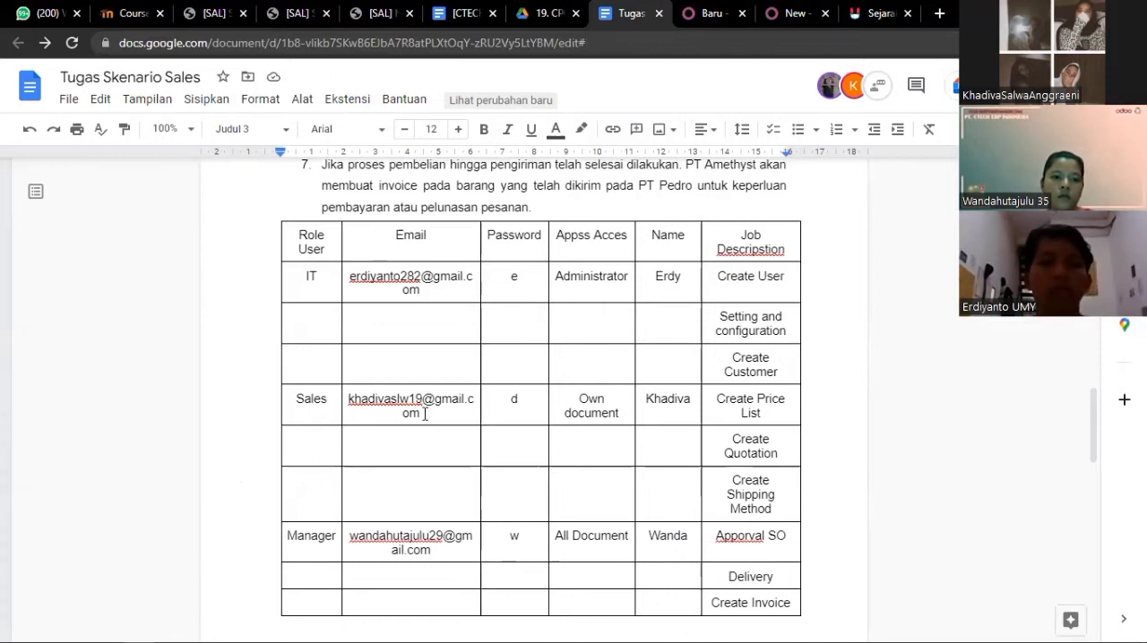
triple_click(426, 414)
drag(420, 414, 354, 394)
key(ctrl+c)
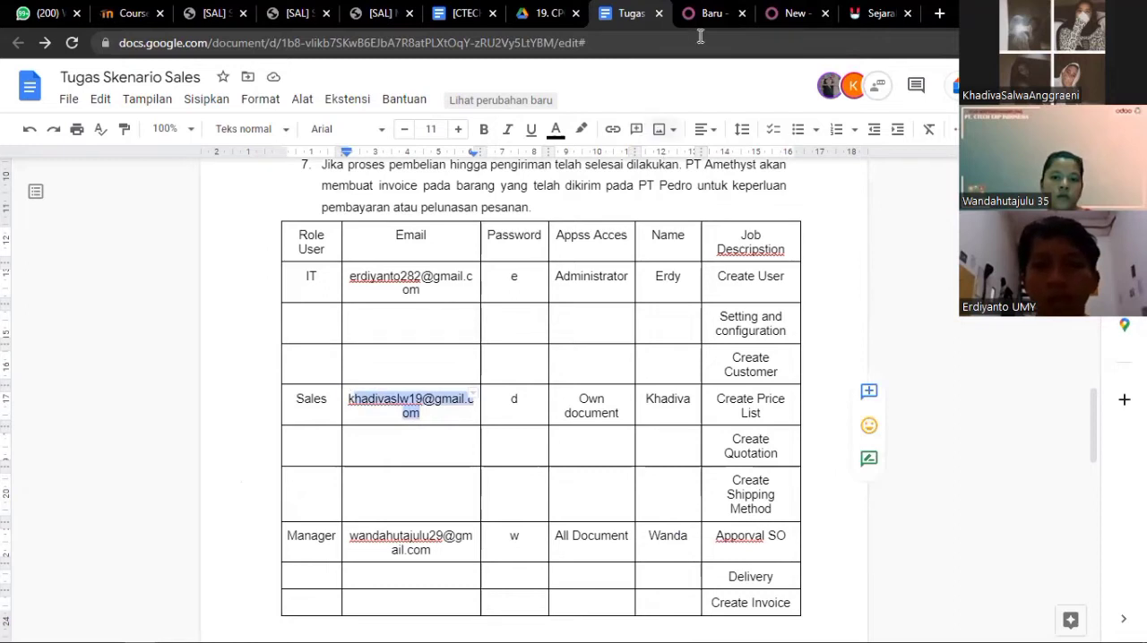
click(778, 15)
key(BackSpace)
key(BackSpace)
key(BackSpace)
key(BackSpace)
key(ctrl+v)
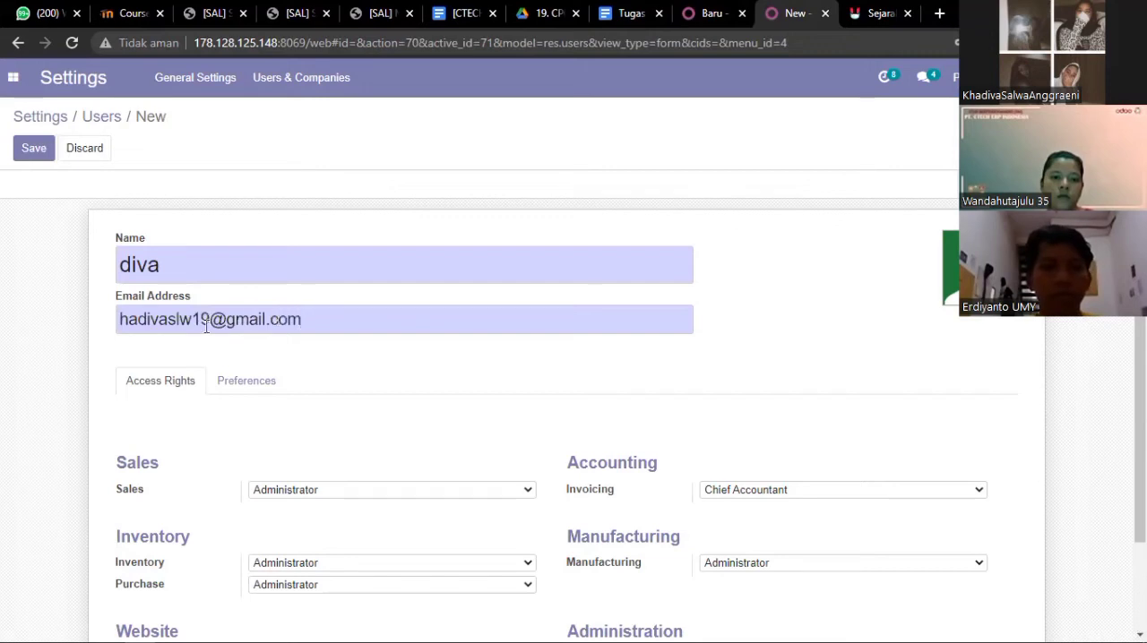
click(121, 319)
text(k)
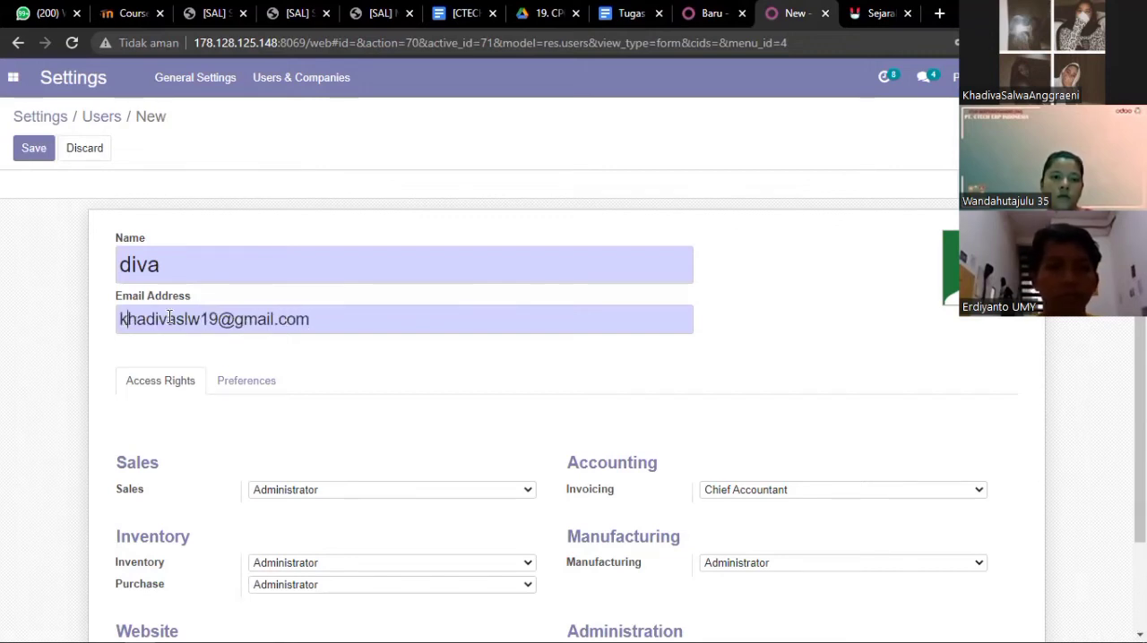
Set the new user's Sales access to User: Own Documents Only and check it against the scenario document's role table
scroll(395, 374, down, 2)
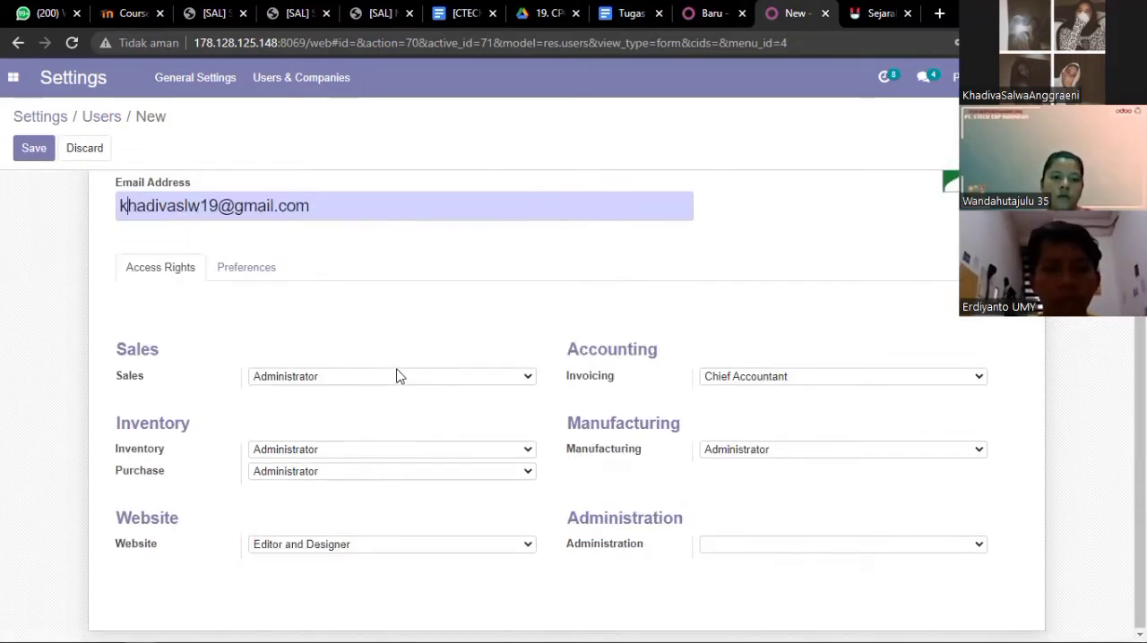
click(399, 383)
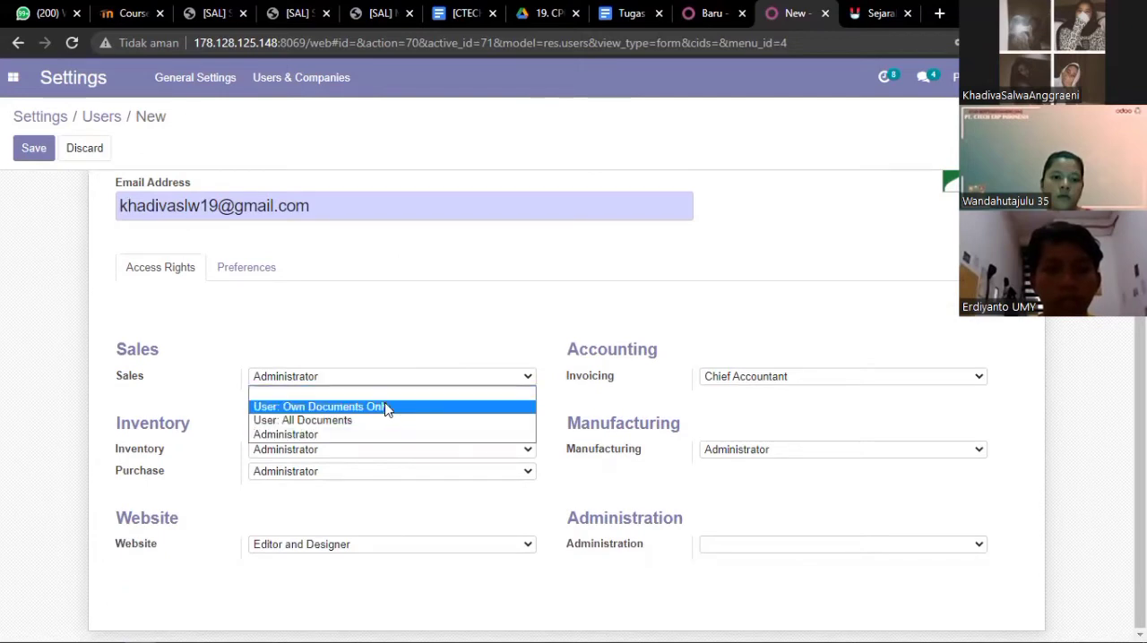
click(387, 407)
click(631, 12)
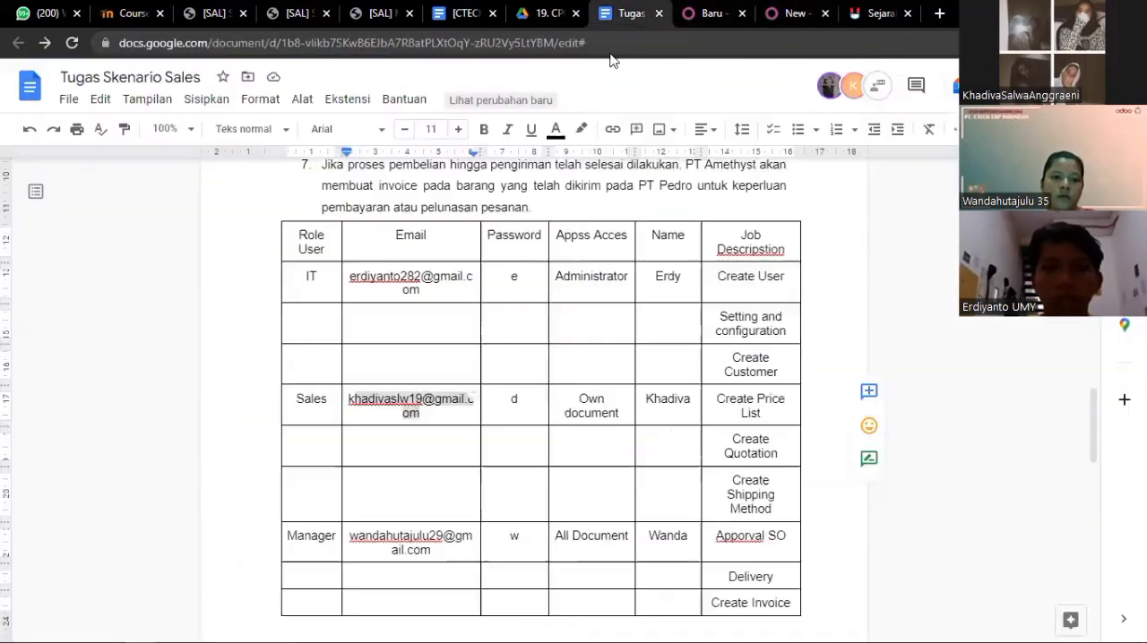
click(613, 423)
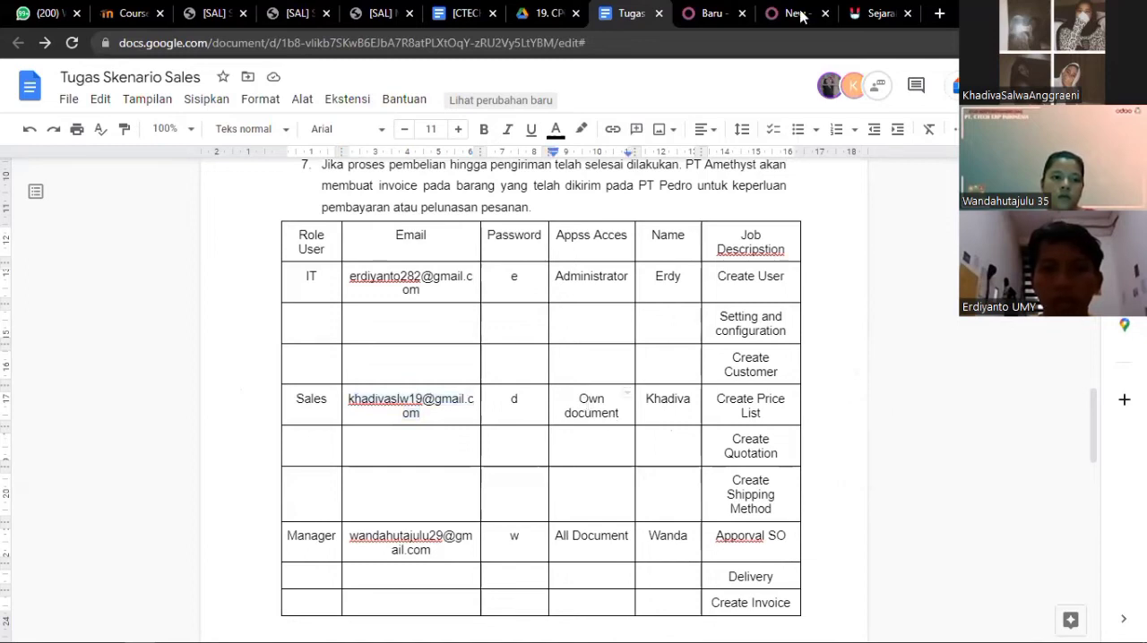
Set the new user's Inventory and Purchase access to User and the Website access to Restricted Editor
click(379, 452)
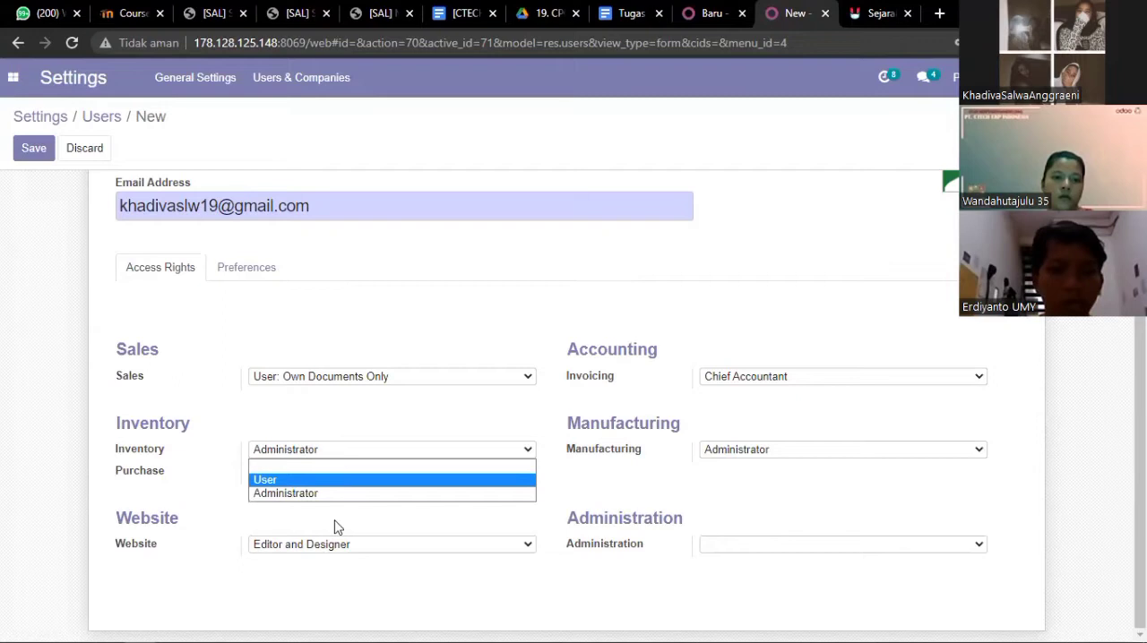
click(337, 480)
click(338, 472)
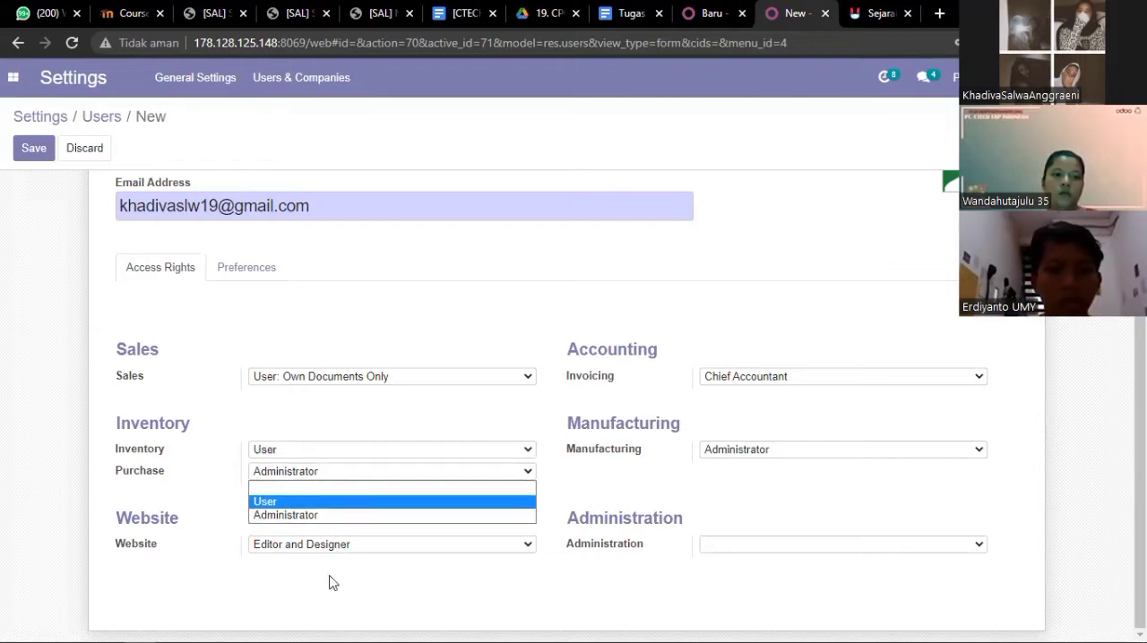
click(334, 502)
click(333, 545)
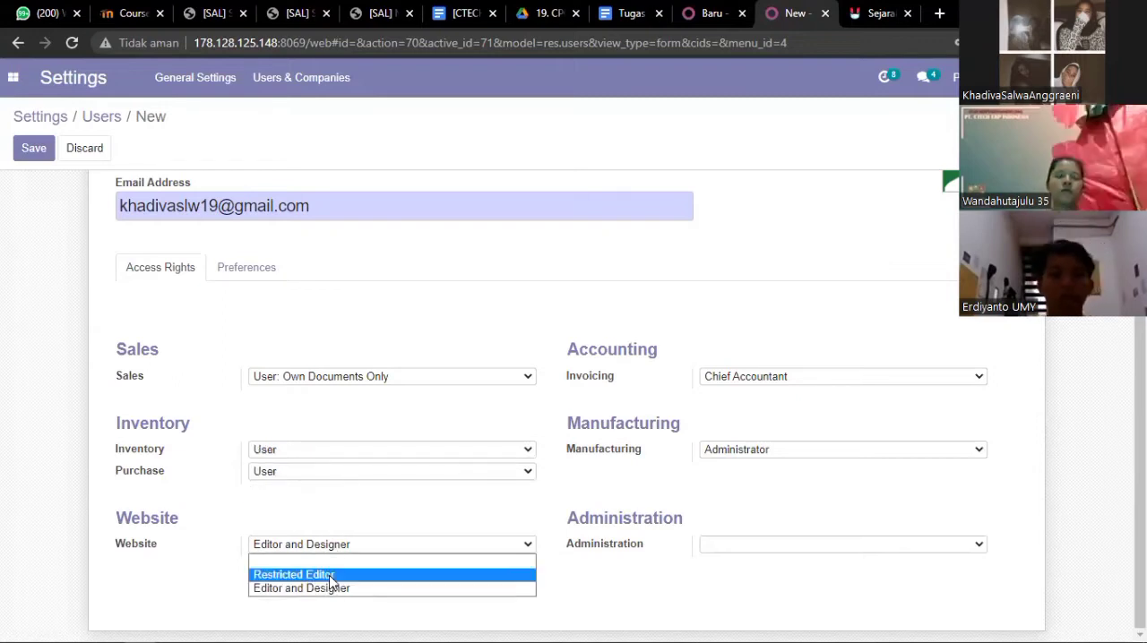
Set the new user's Invoicing access to Billing and Manufacturing access to User
click(748, 381)
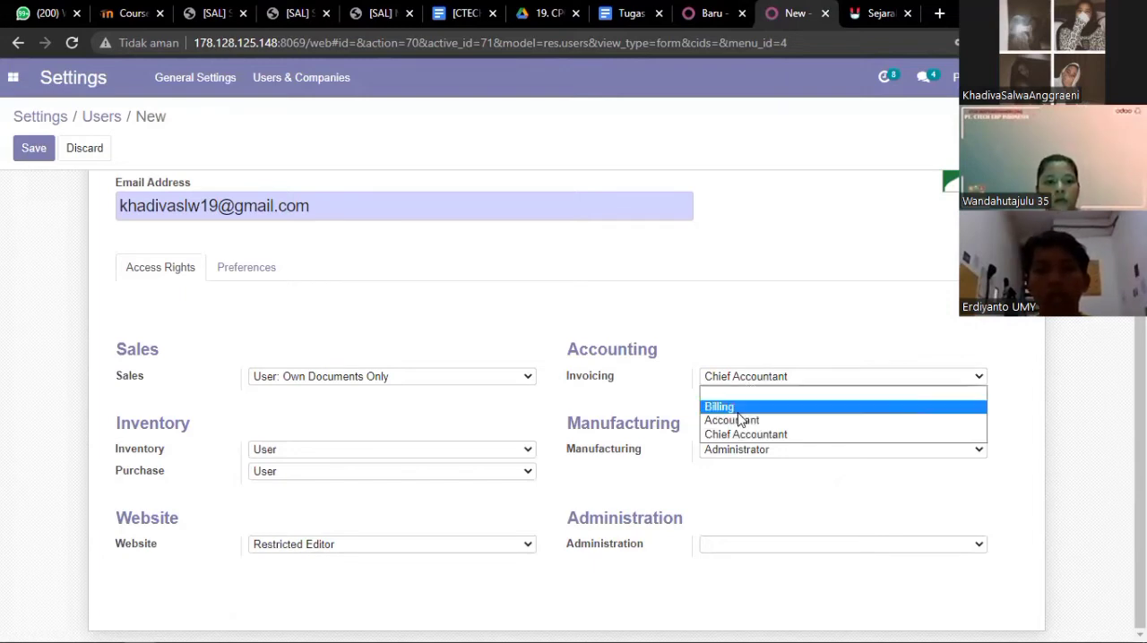
click(744, 409)
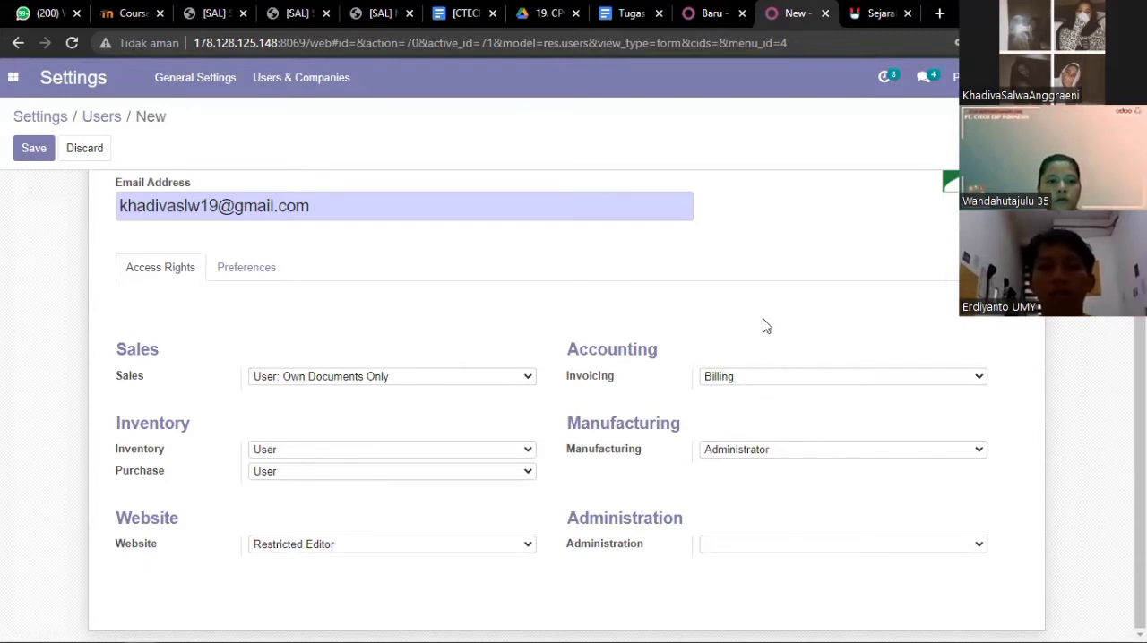
click(748, 457)
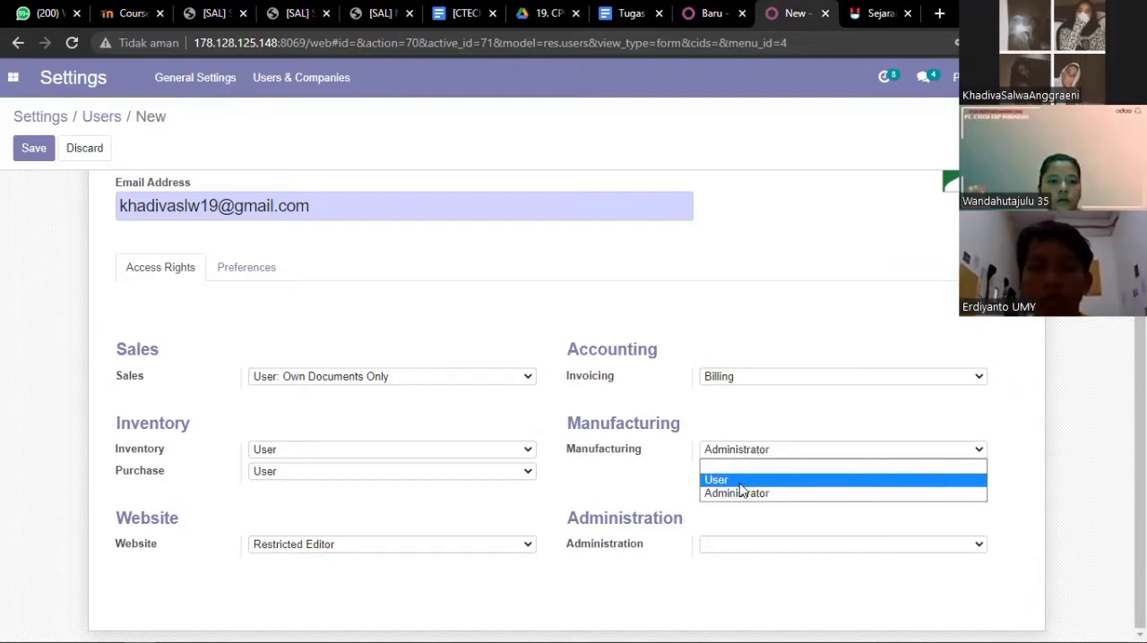
click(746, 455)
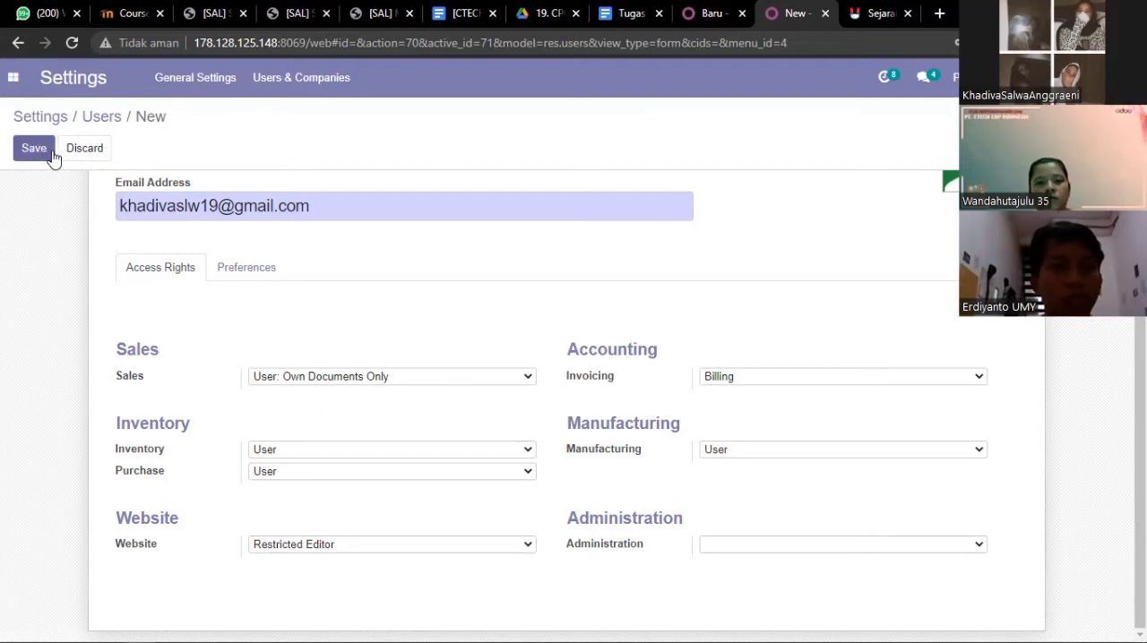
Discard the new user record and return to the users list
scroll(187, 277, up, 2)
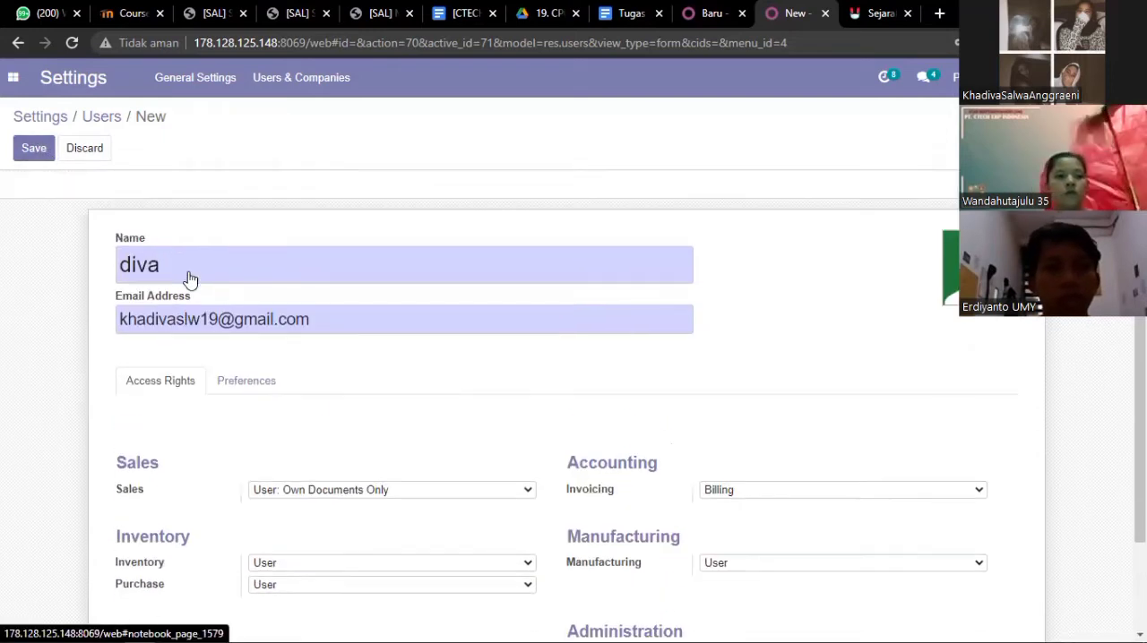
click(86, 152)
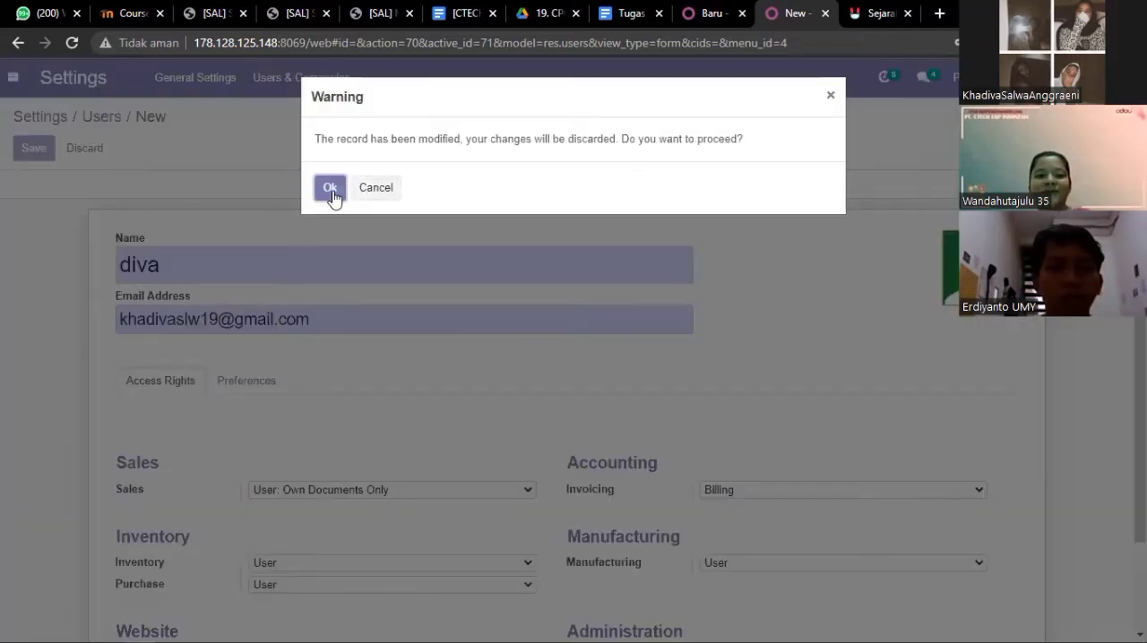
click(330, 188)
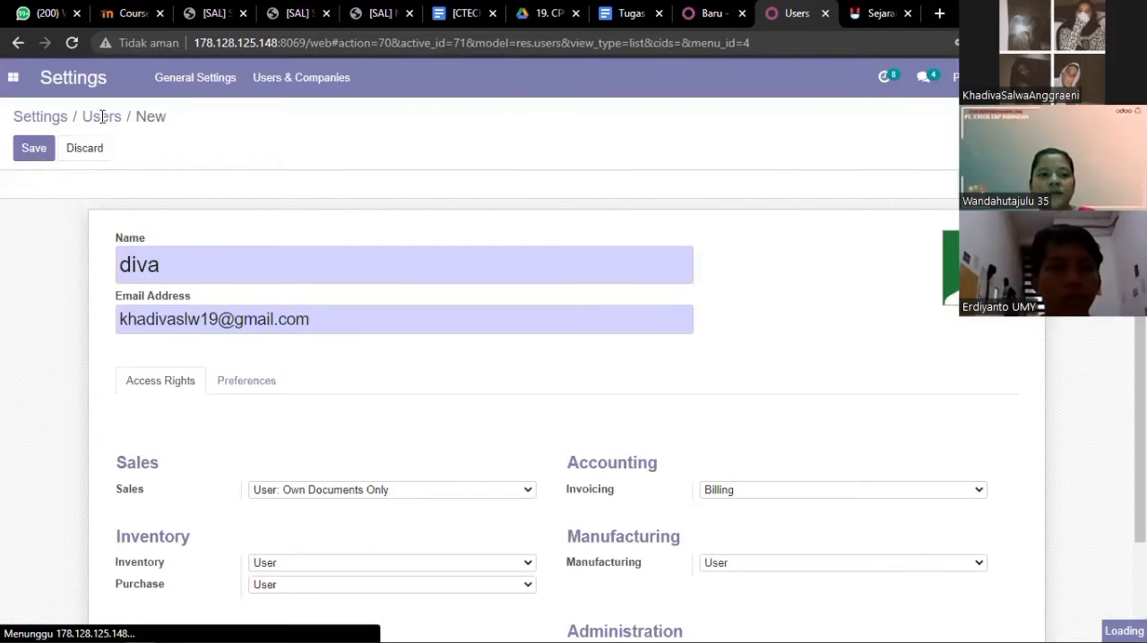
Open the Change Password dialog for the Sales and Manager users together, enter a new password for each, and cancel the change
scroll(79, 297, down, 2)
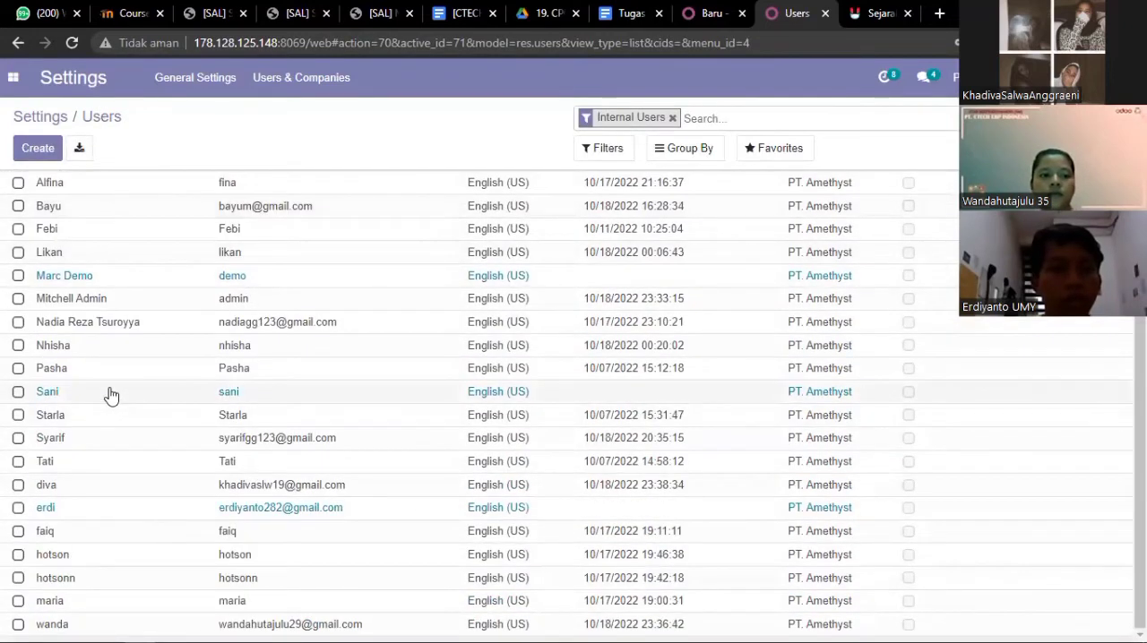
scroll(111, 395, up, 2)
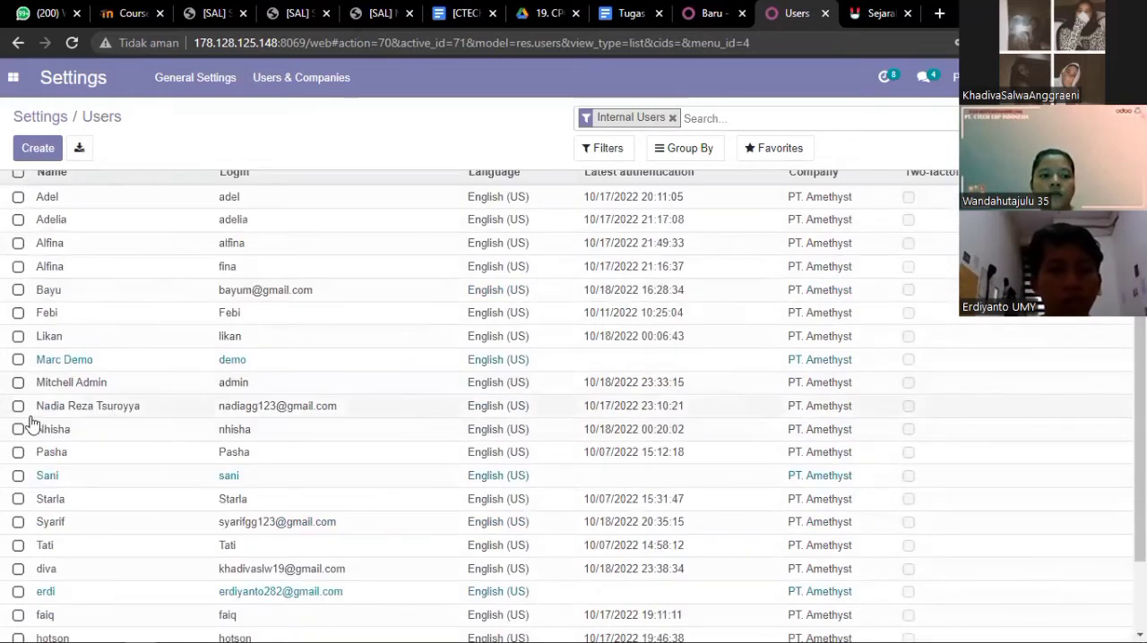
scroll(56, 507, down, 2)
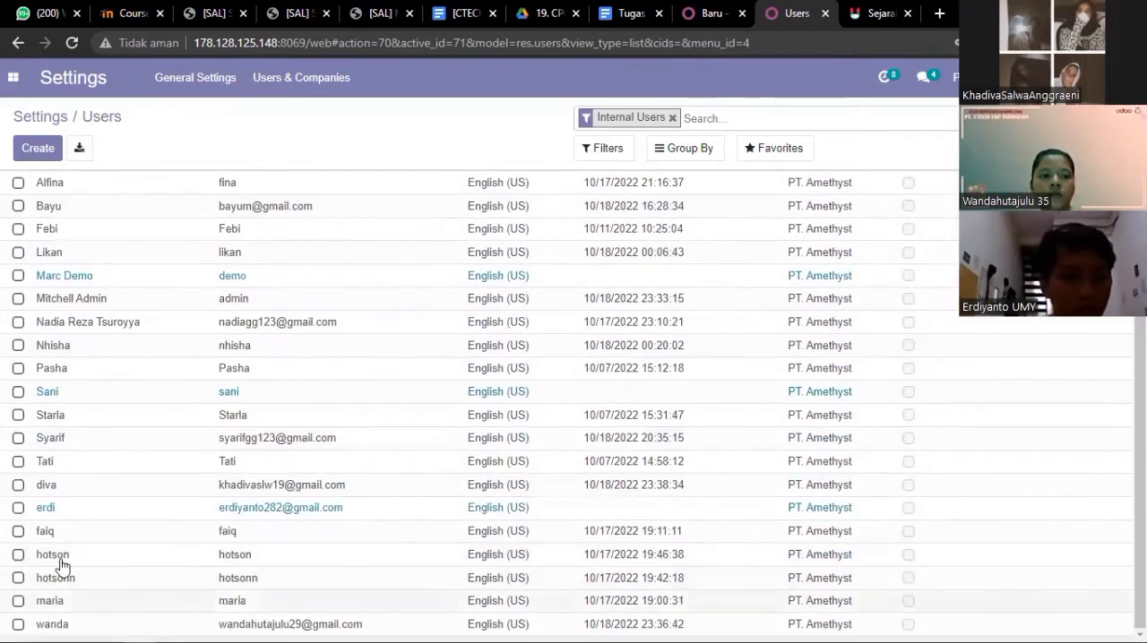
click(18, 624)
click(18, 489)
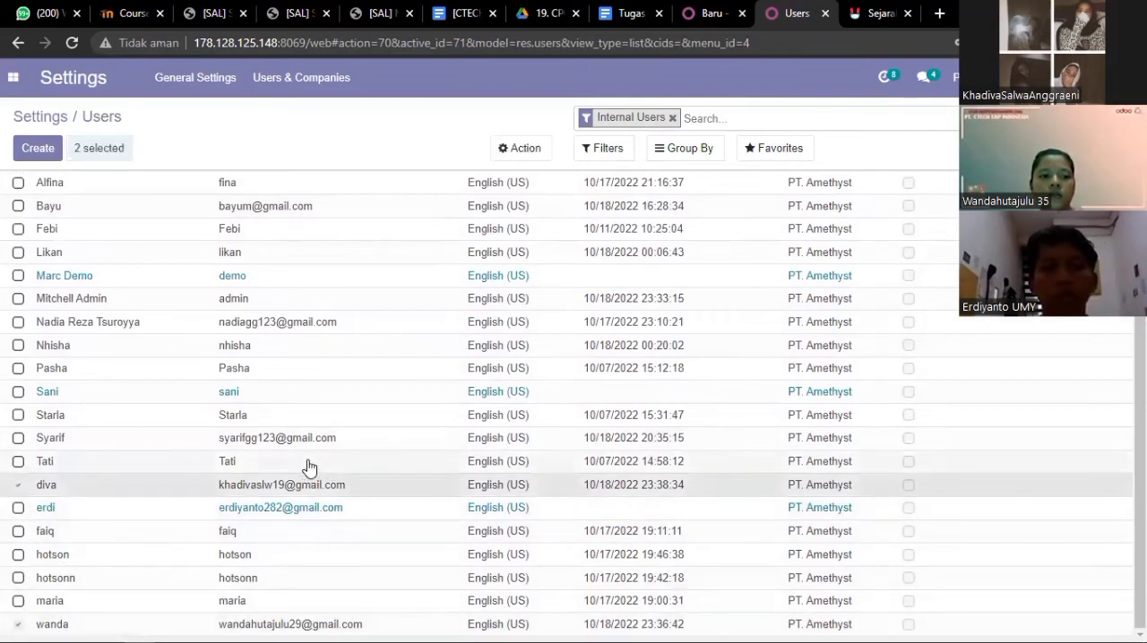
click(525, 148)
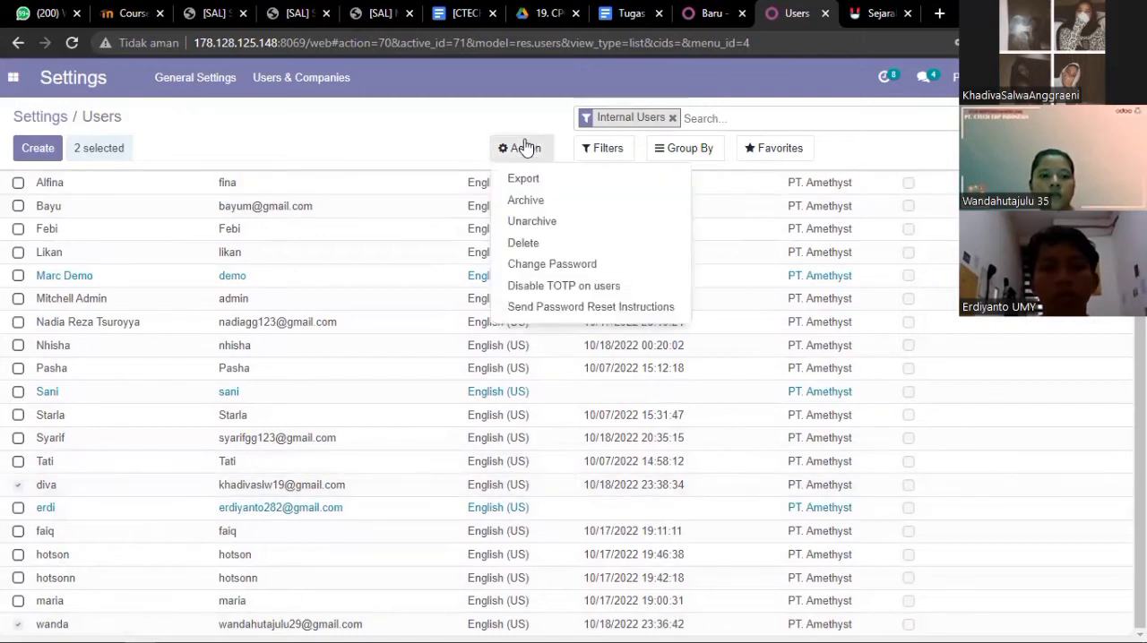
click(559, 265)
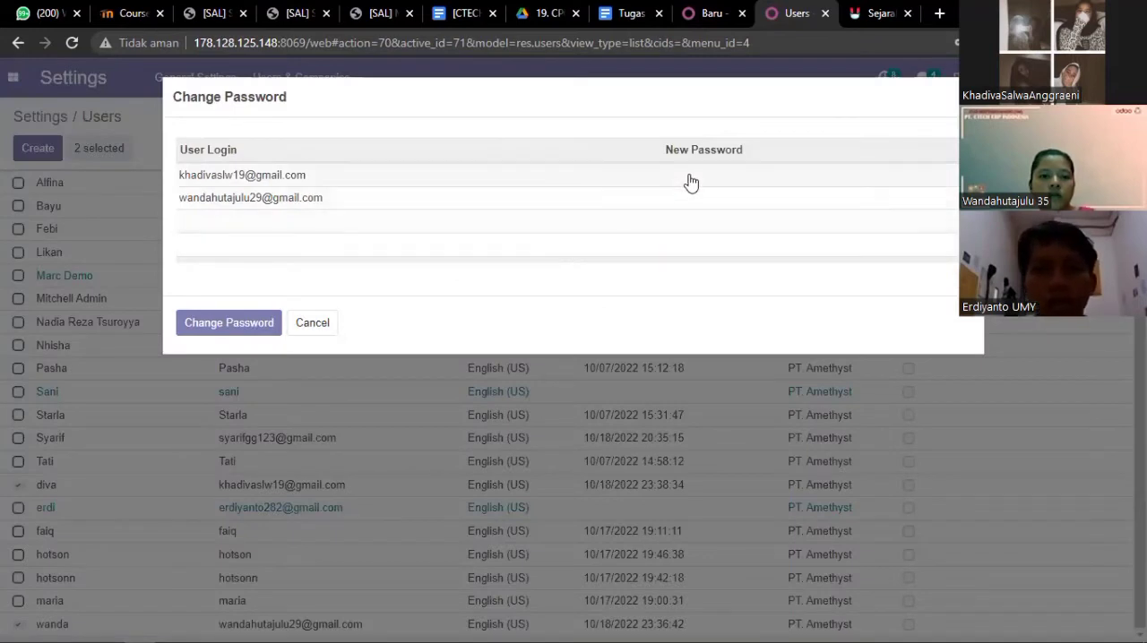
click(697, 174)
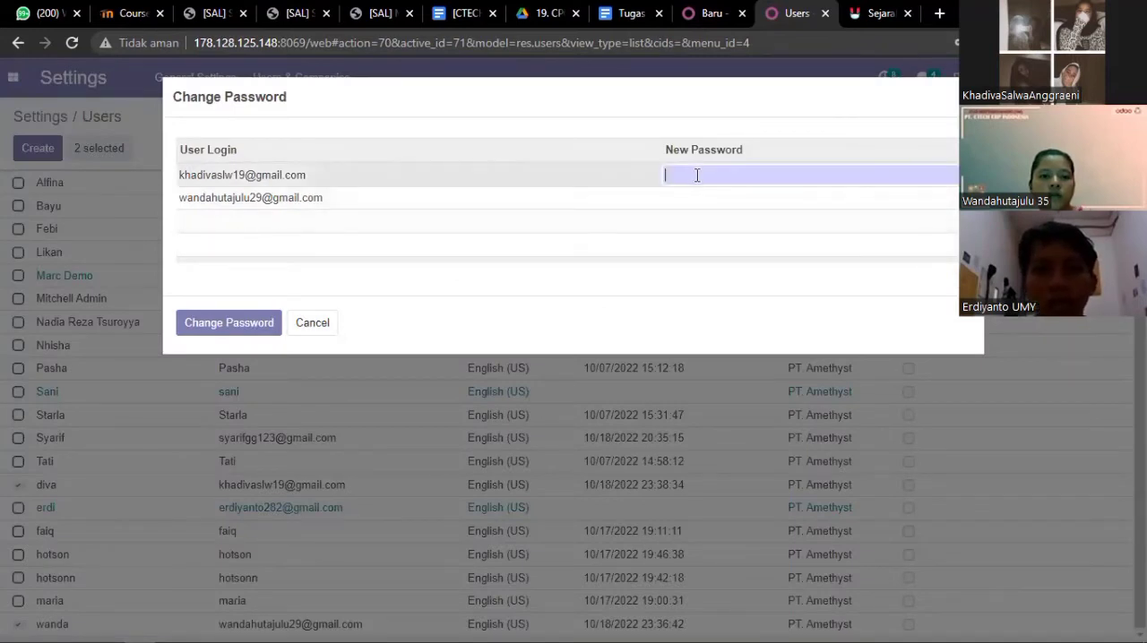
text(•)
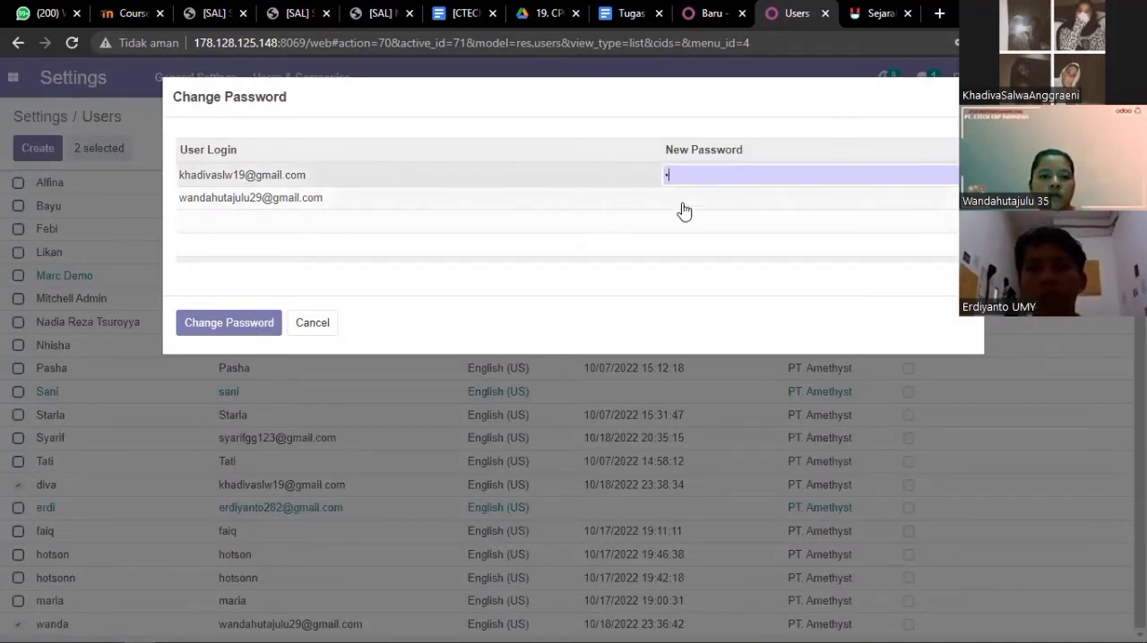
click(683, 199)
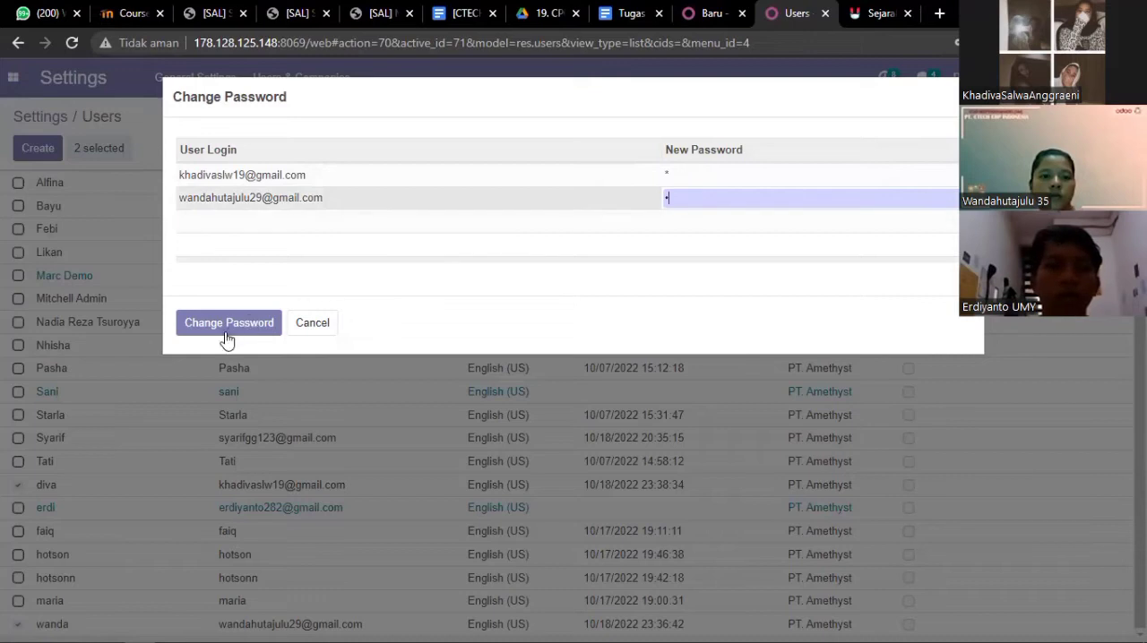
click(305, 328)
Review the role table, ordered products, customer data, price list and shipping method details in the Tugas Skenario Sales document
click(632, 14)
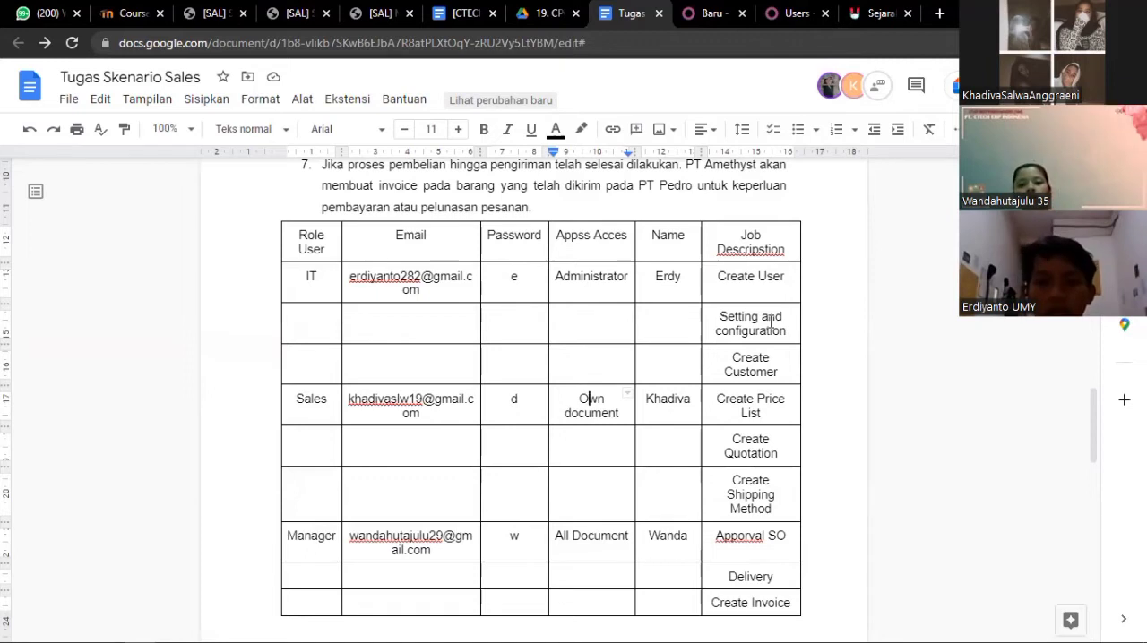
scroll(771, 322, down, 2)
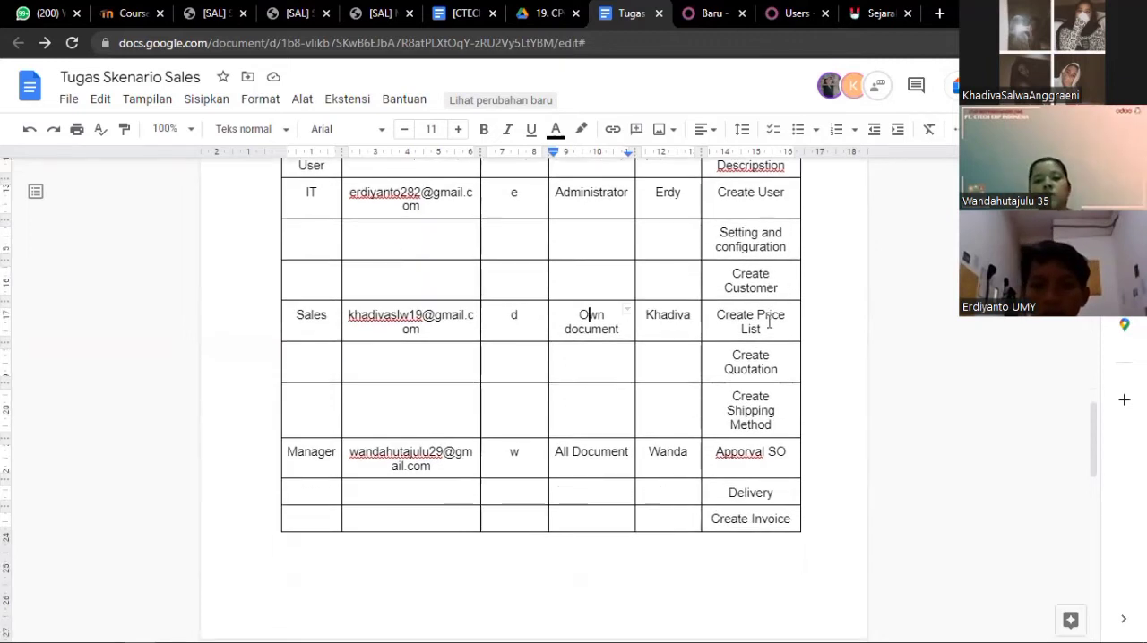
scroll(769, 323, up, 2)
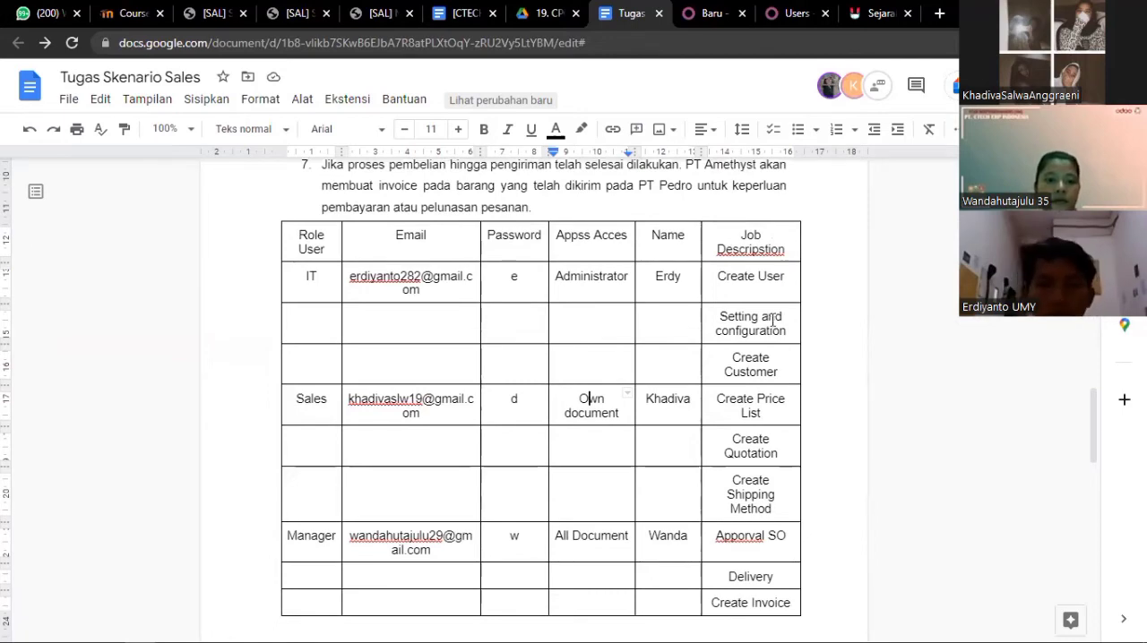
scroll(773, 321, up, 15)
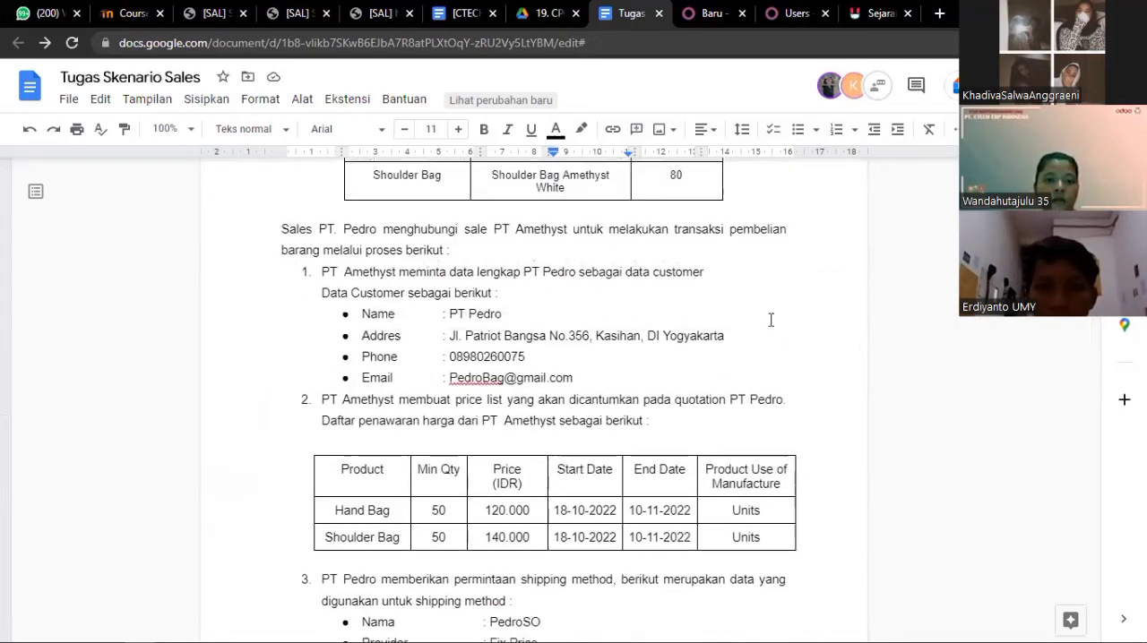
scroll(771, 320, up, 5)
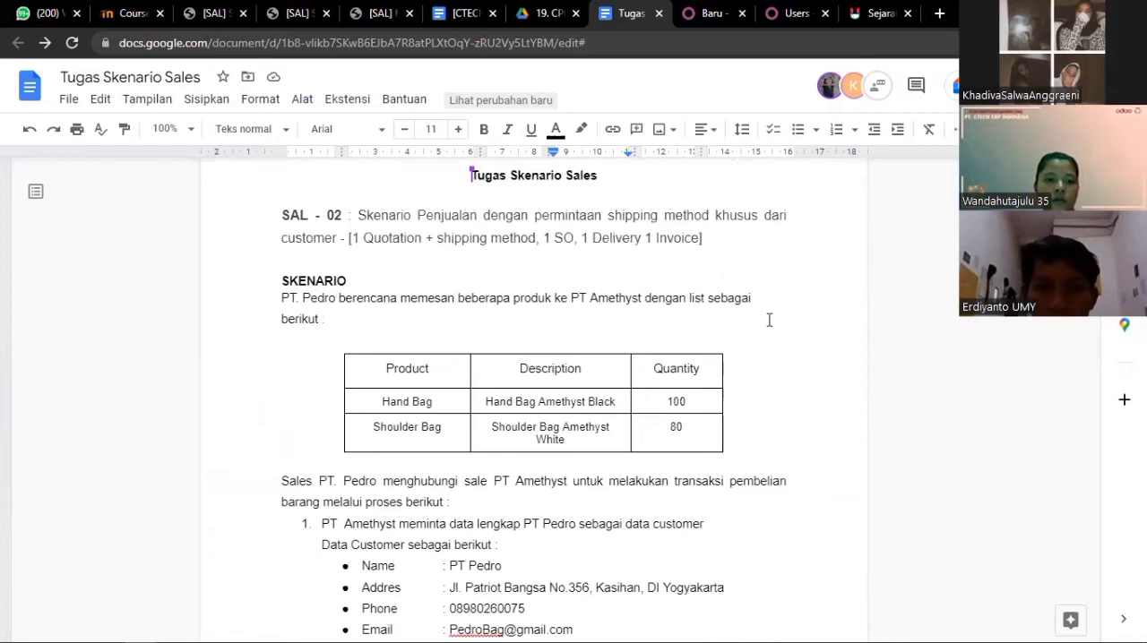
scroll(769, 319, down, 5)
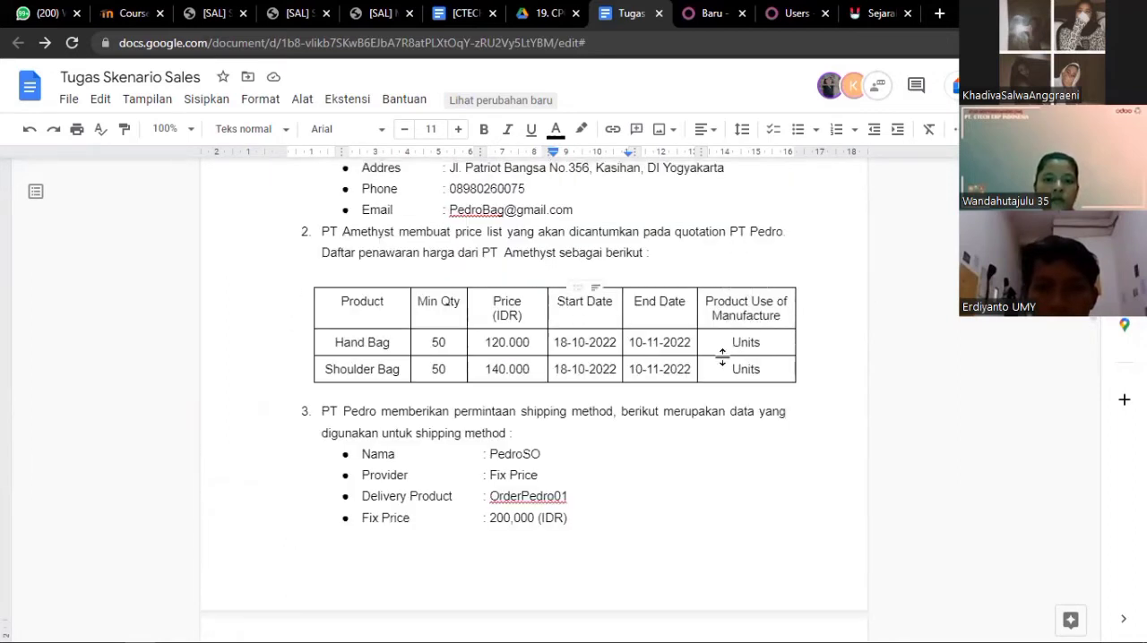
scroll(717, 354, up, 5)
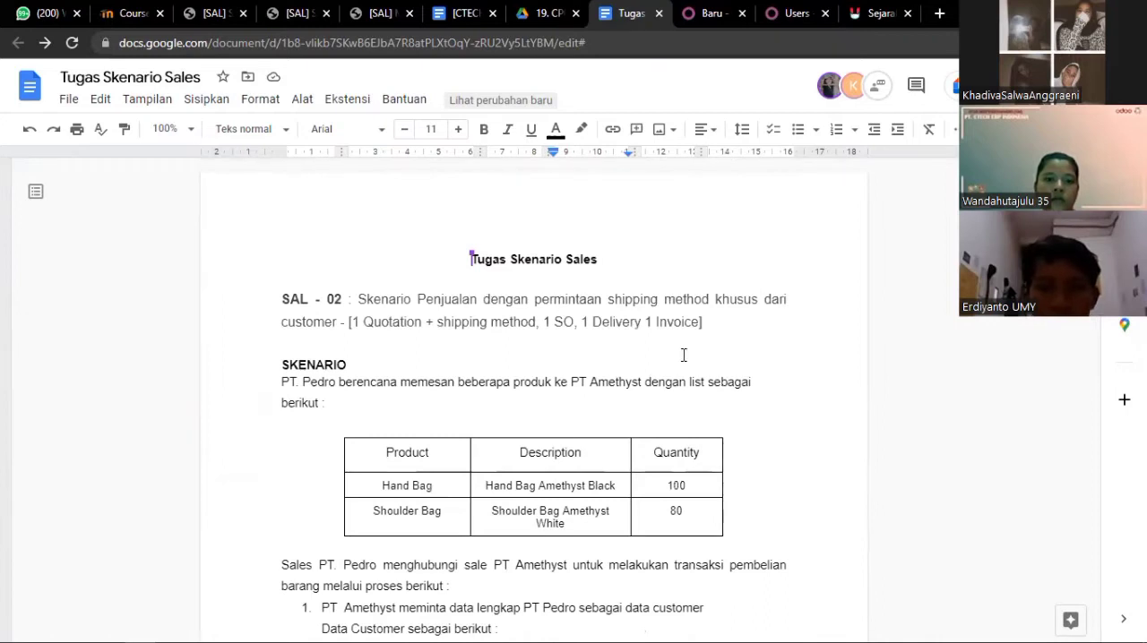
Return to Odoo and open the Sales section of the general settings
click(778, 17)
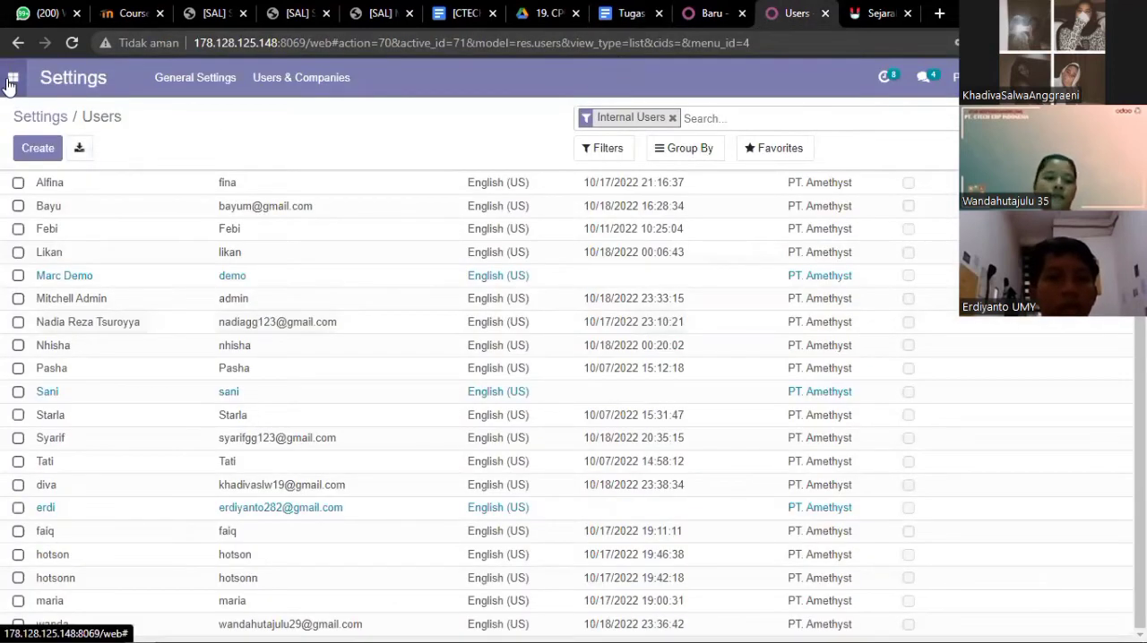
click(11, 81)
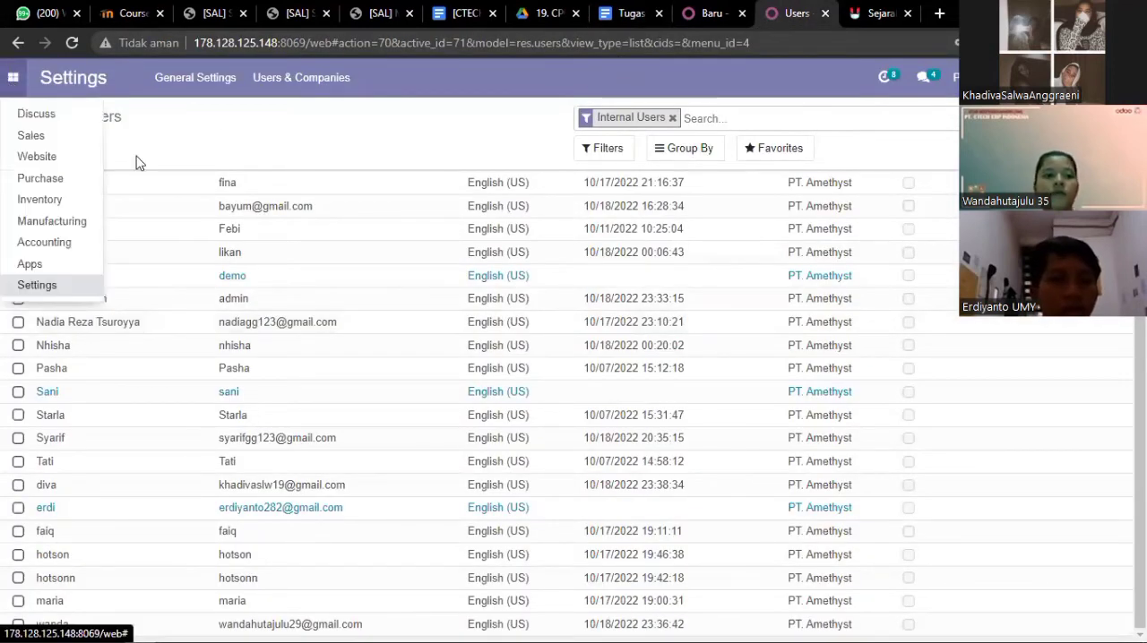
click(10, 80)
click(45, 121)
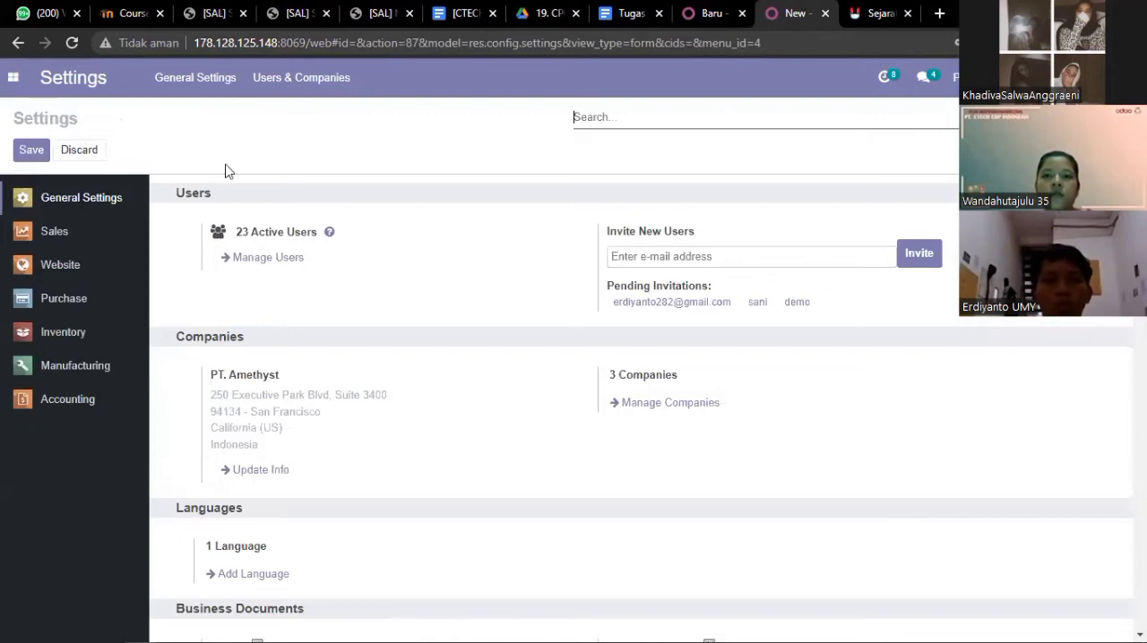
click(54, 232)
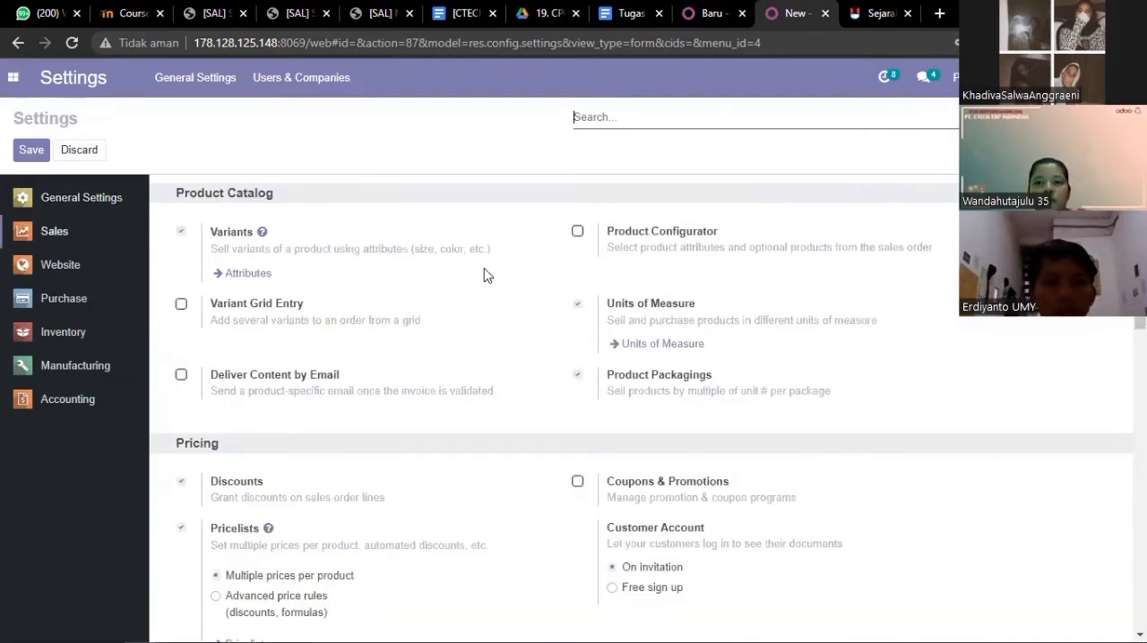
Check the Pricelists, Margins and Delivery Methods options in the Sales settings, and discard any changes
scroll(482, 275, down, 3)
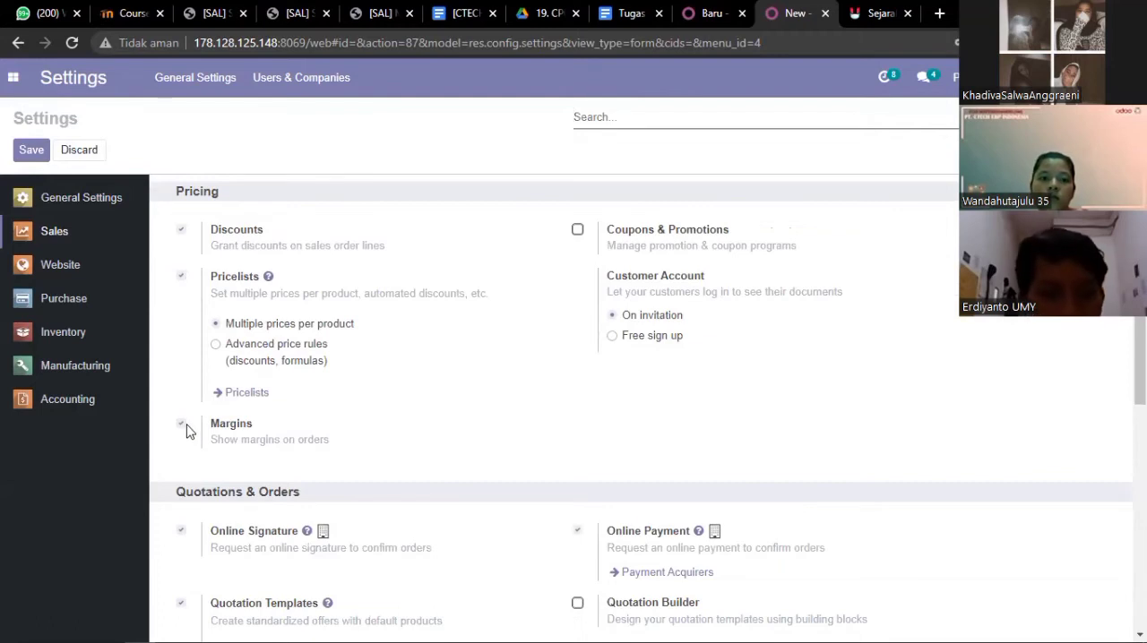
scroll(186, 431, down, 6)
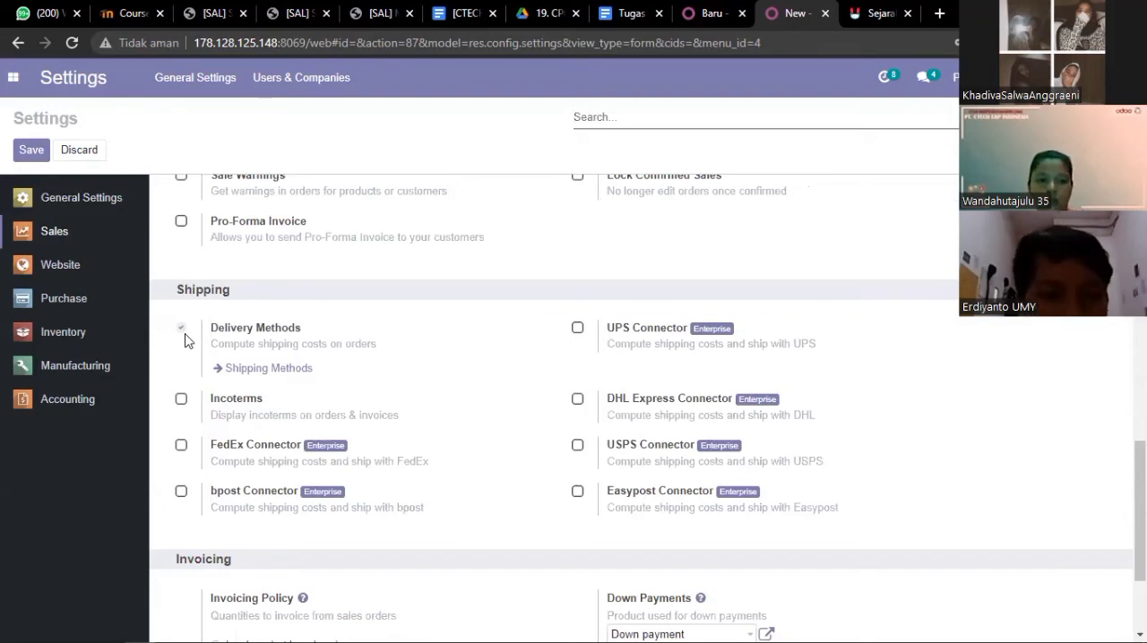
scroll(184, 340, up, 2)
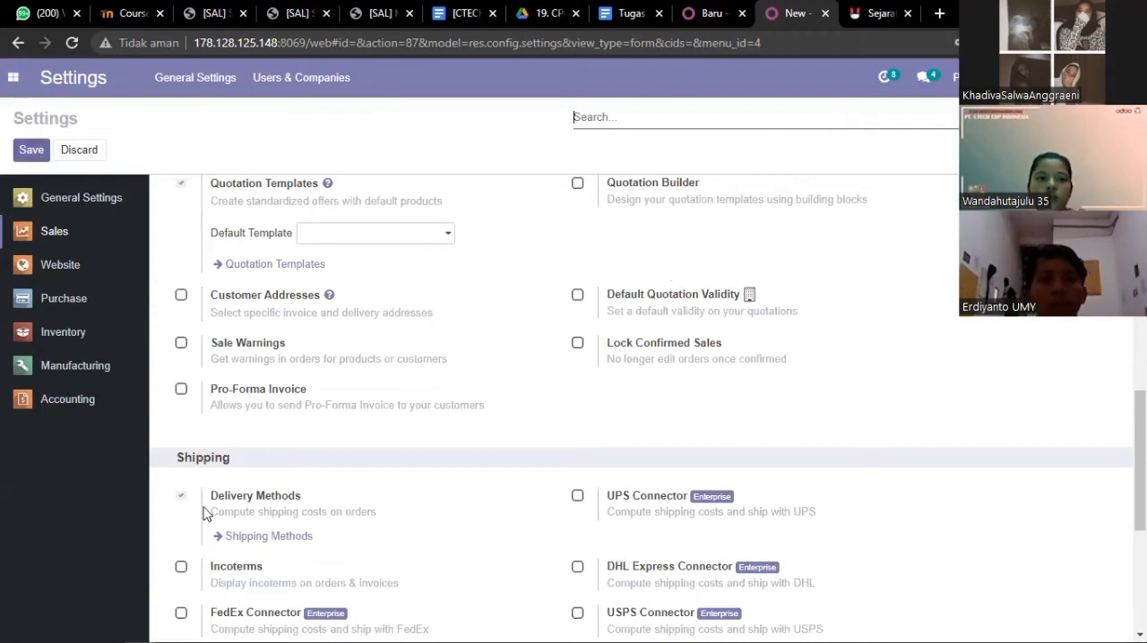
click(86, 151)
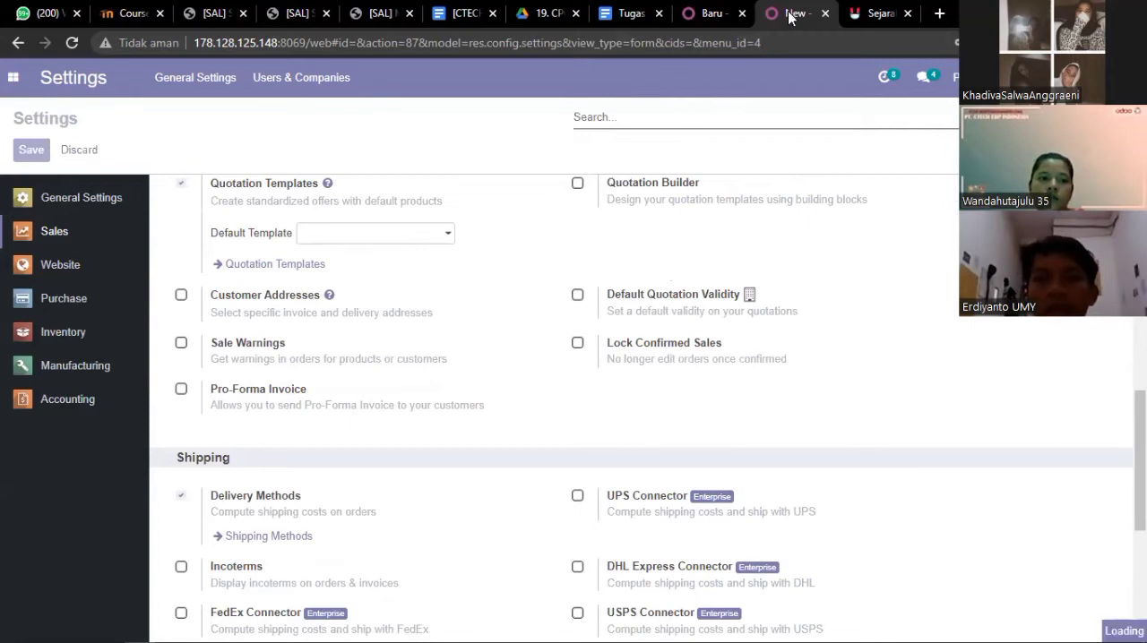
Check the job descriptions in the scenario document's role table for the next IT task and return to Odoo
click(623, 14)
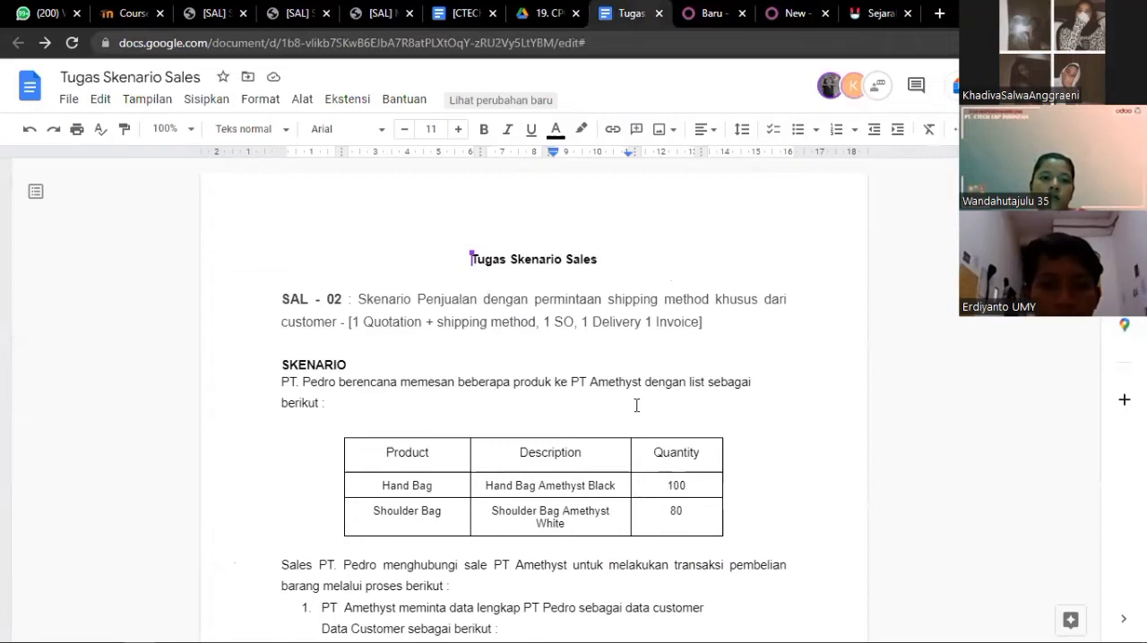
scroll(636, 406, down, 10)
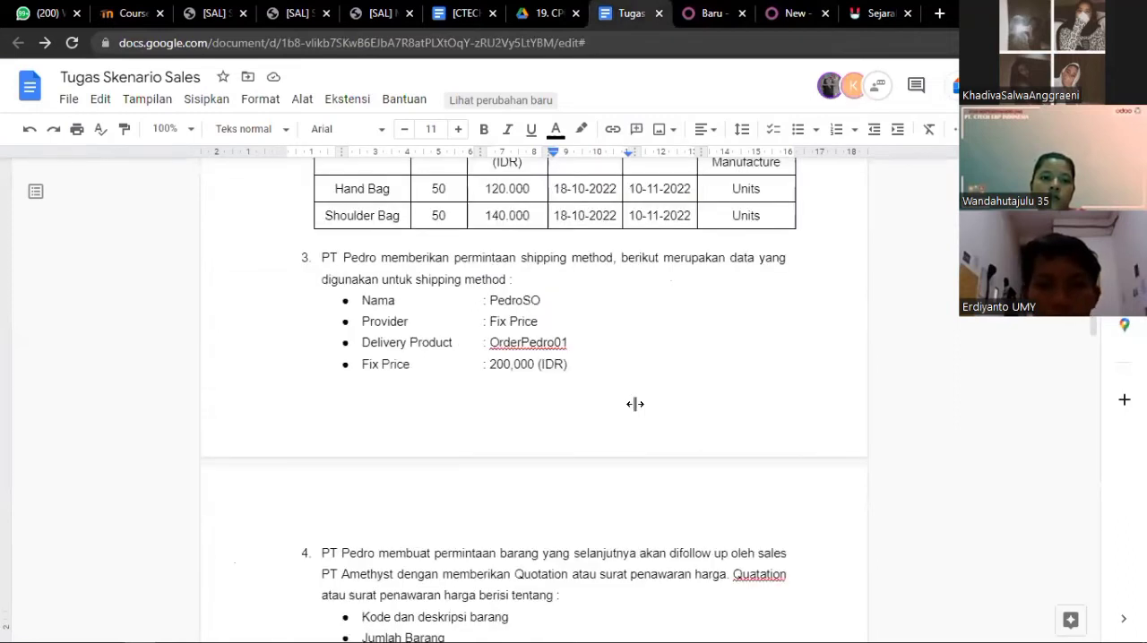
scroll(635, 404, down, 8)
scroll(727, 450, up, 2)
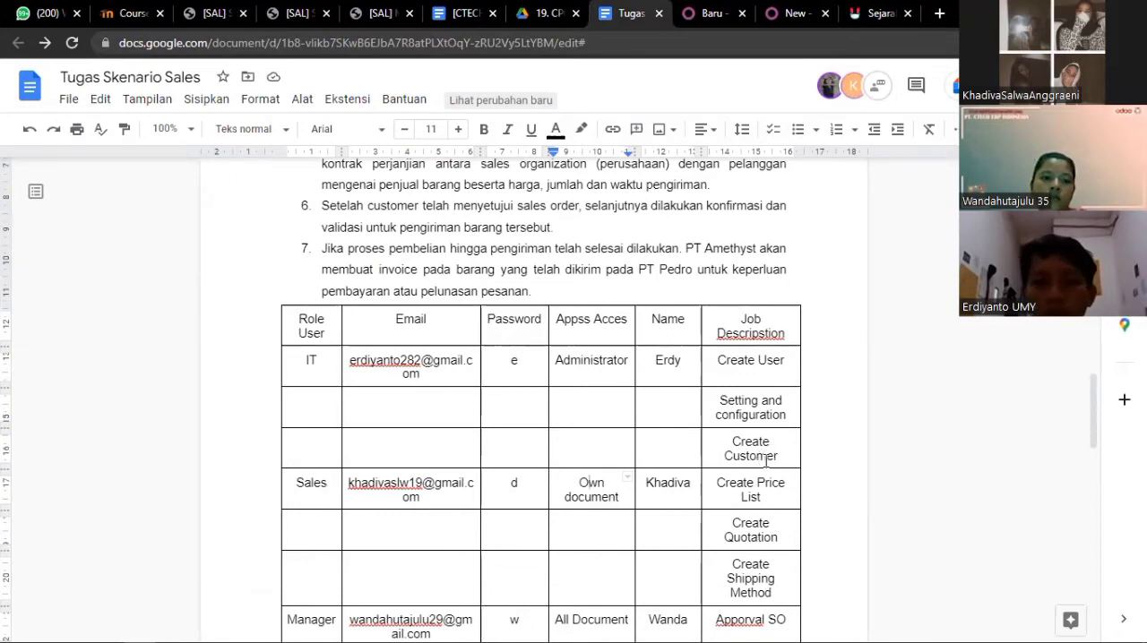
click(779, 12)
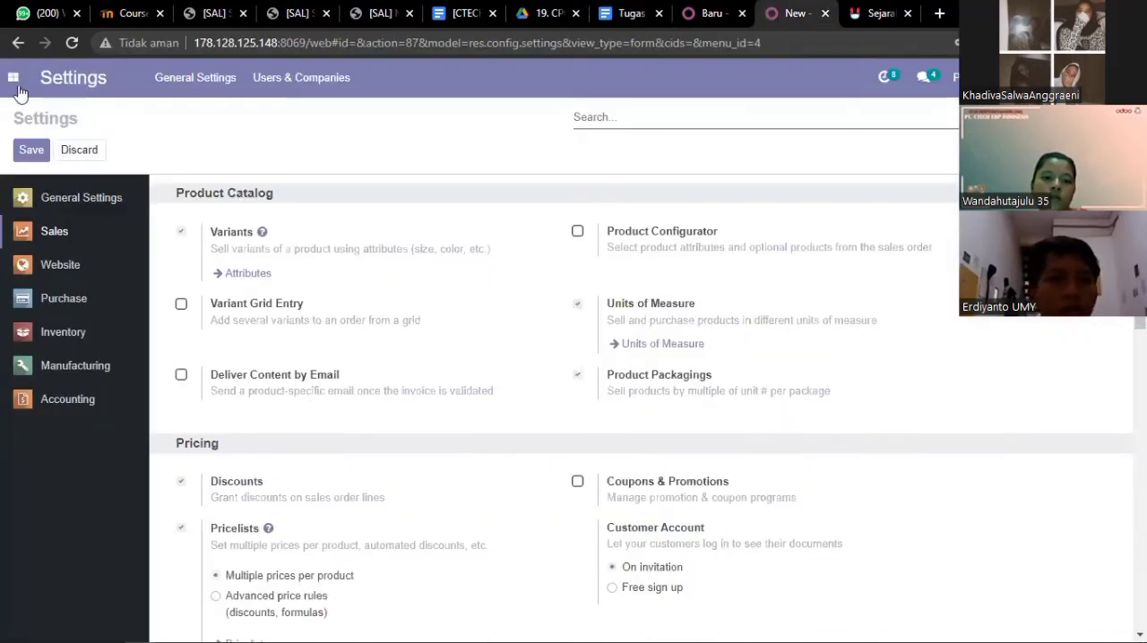
Leave the settings and open the list of customers in the Sales application
click(16, 83)
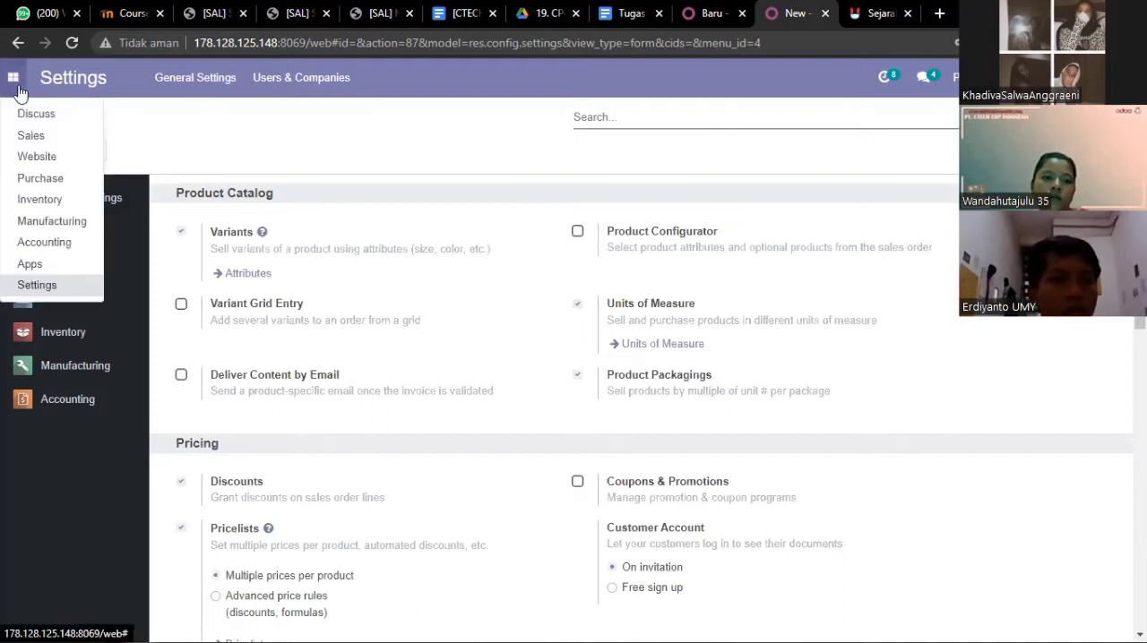
click(38, 139)
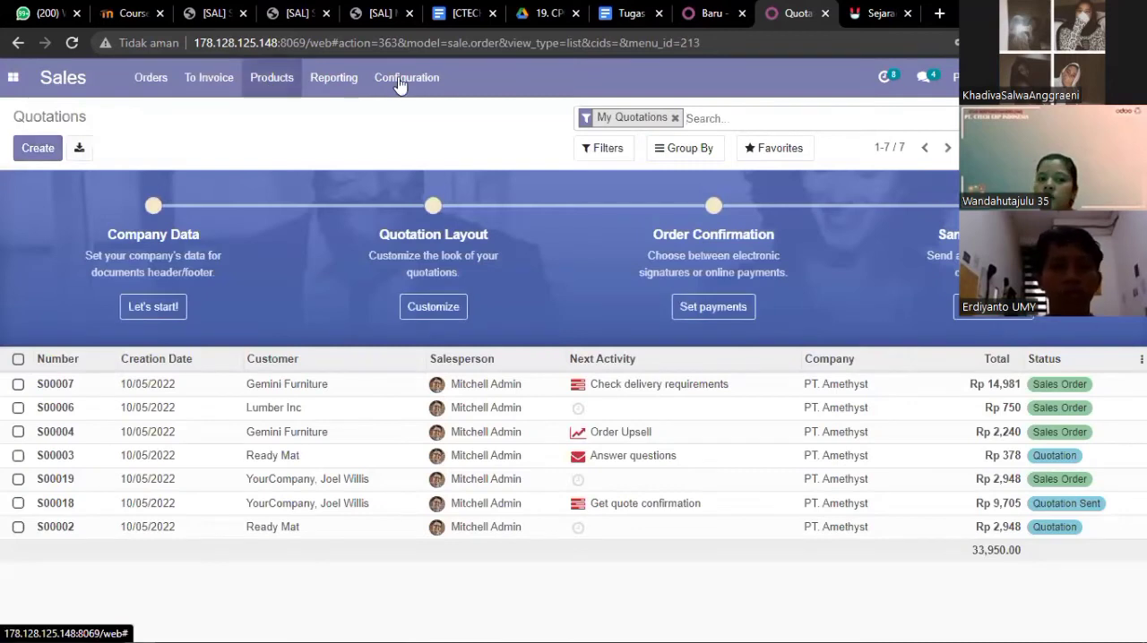
click(401, 81)
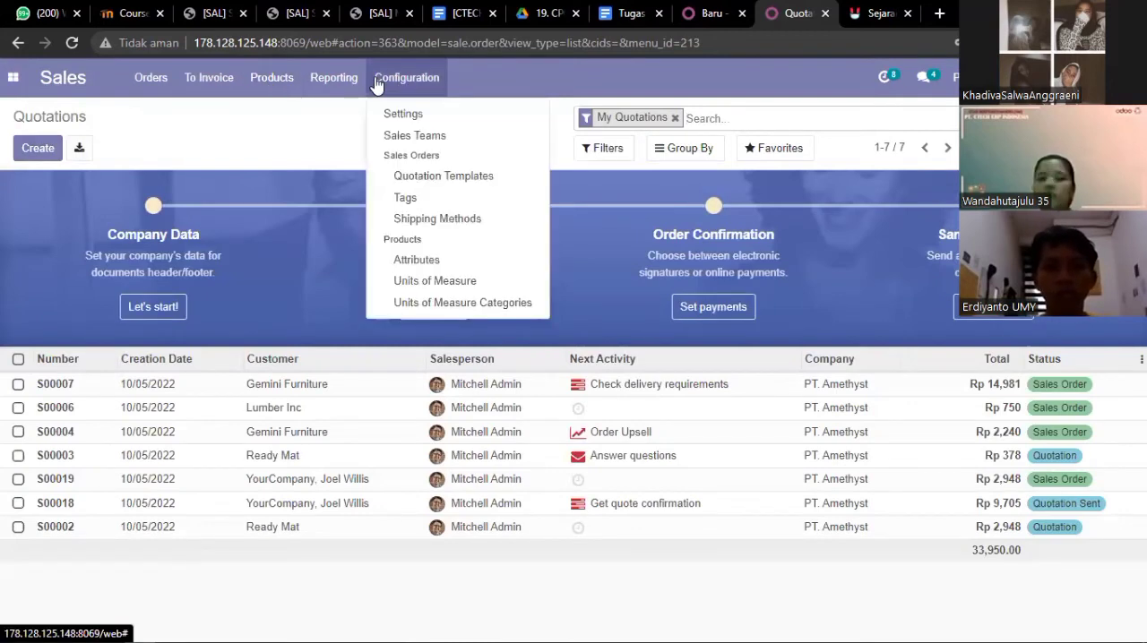
click(335, 79)
click(262, 80)
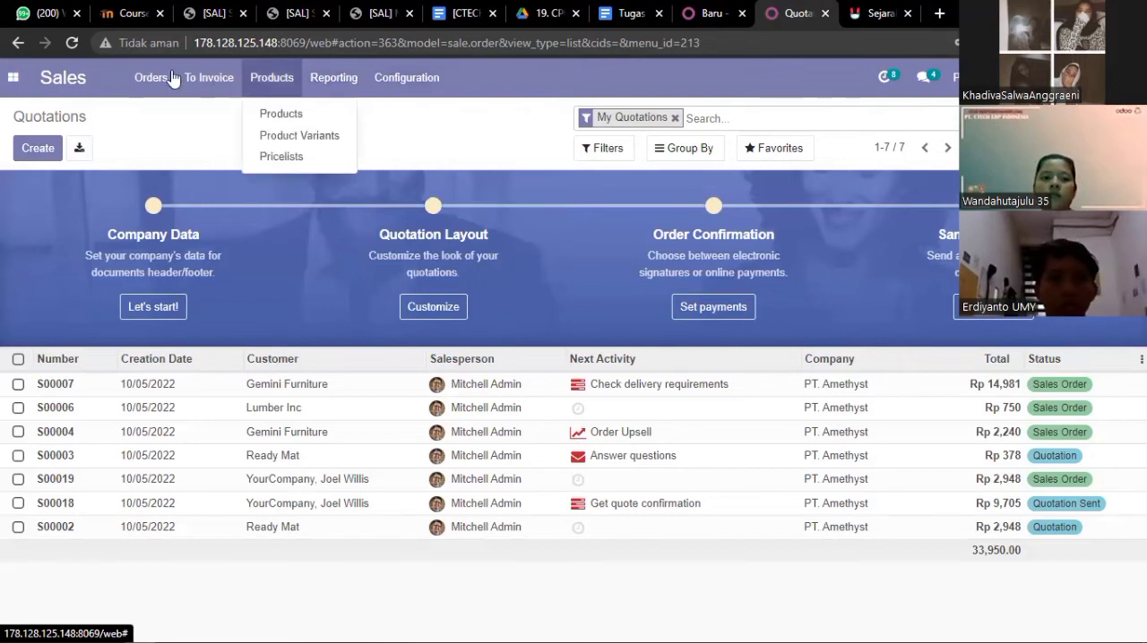
mouse_move(172, 79)
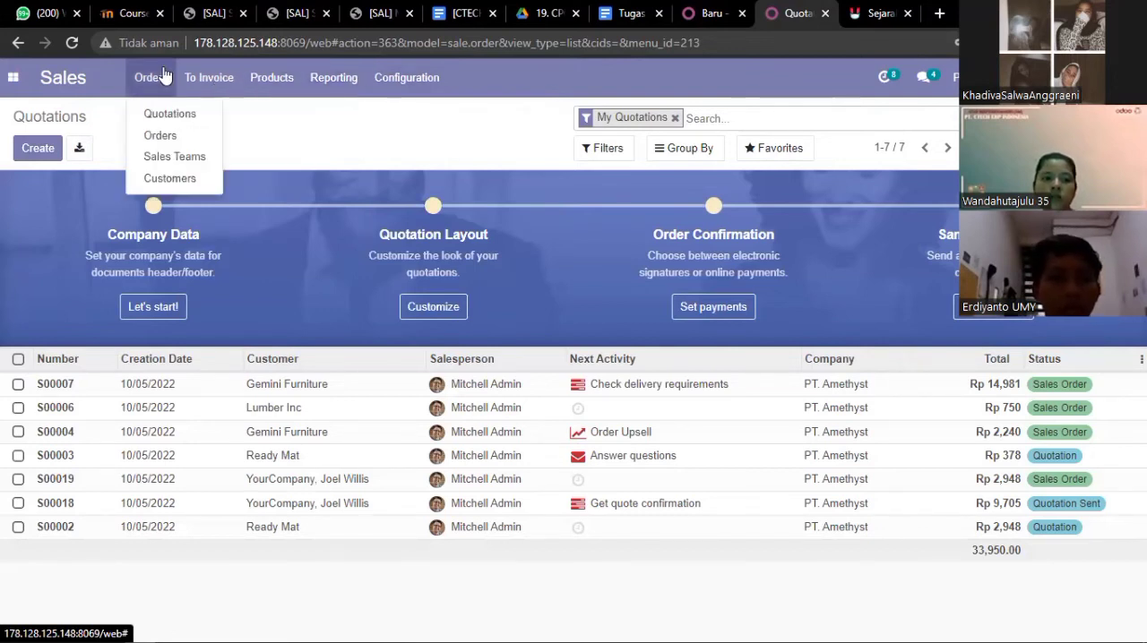
click(170, 178)
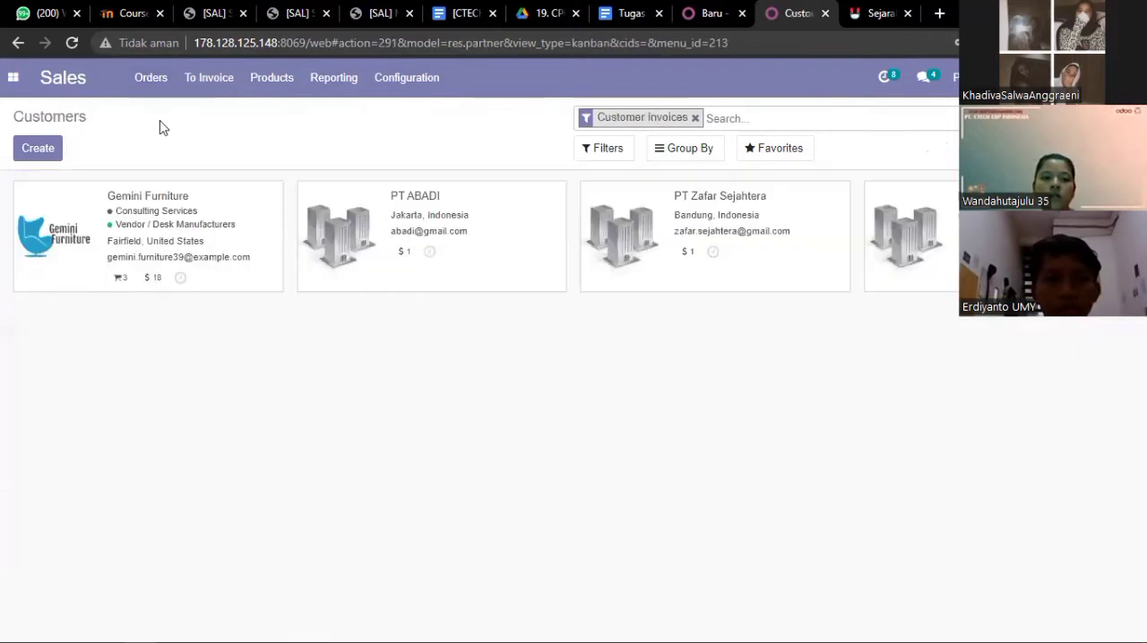
Create a new company customer and name it PT Pedro, copying the name from the Tugas Skenario Sales document
click(41, 149)
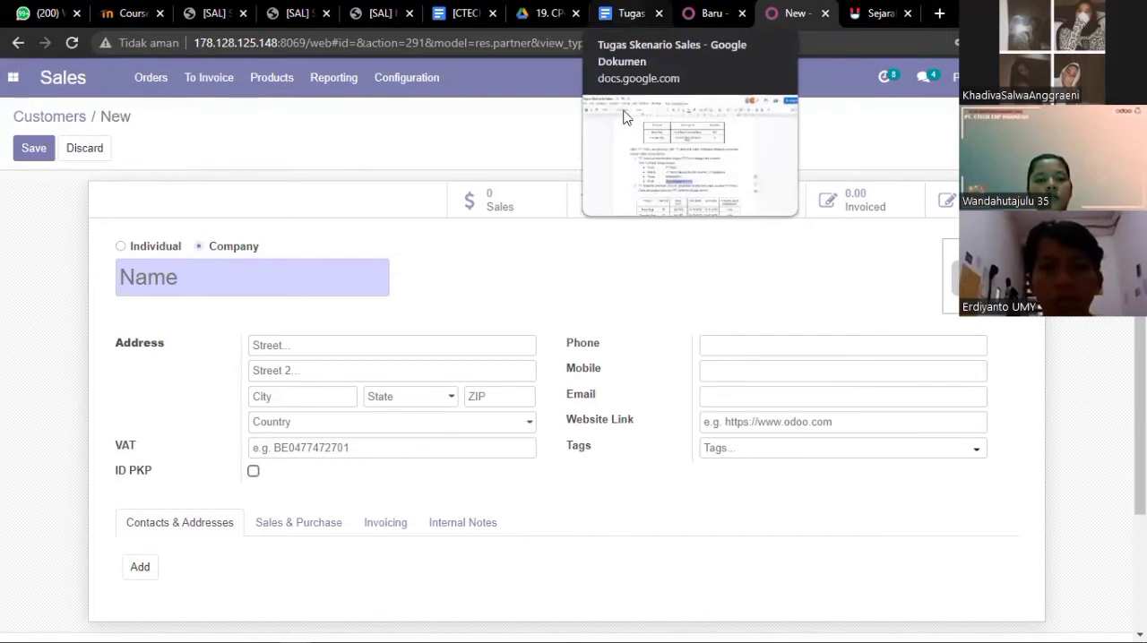
click(627, 18)
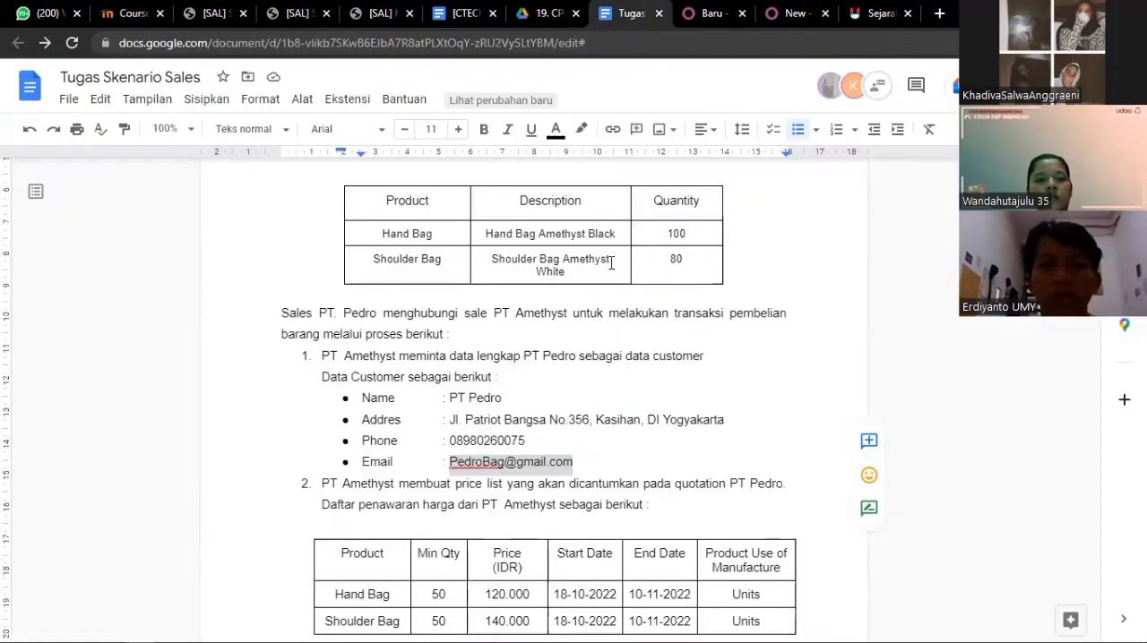
double_click(488, 398)
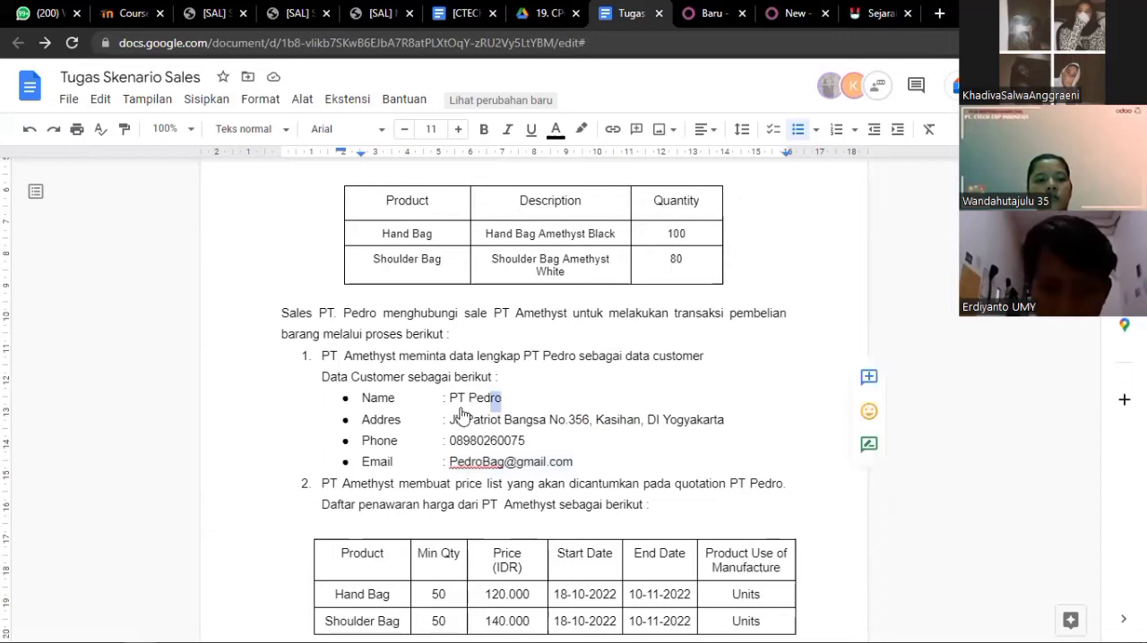
right_click(455, 415)
click(581, 400)
click(503, 398)
shift+click(450, 398)
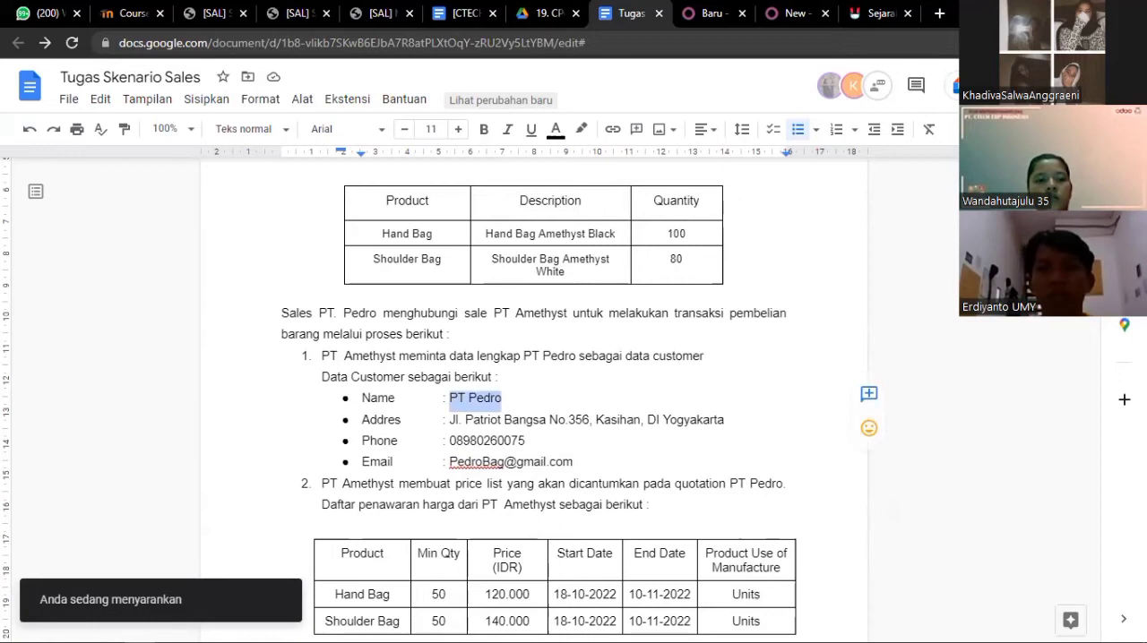
click(776, 14)
key(ctrl+v)
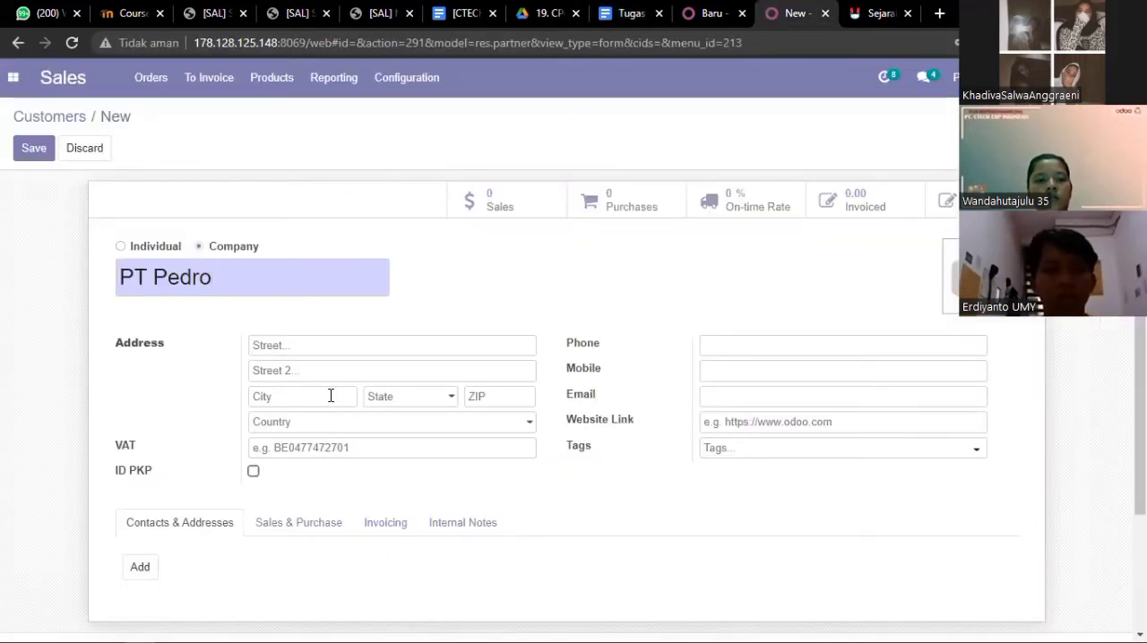
Copy the customer's full address from the scenario document into the street field of the new customer in Odoo
click(629, 14)
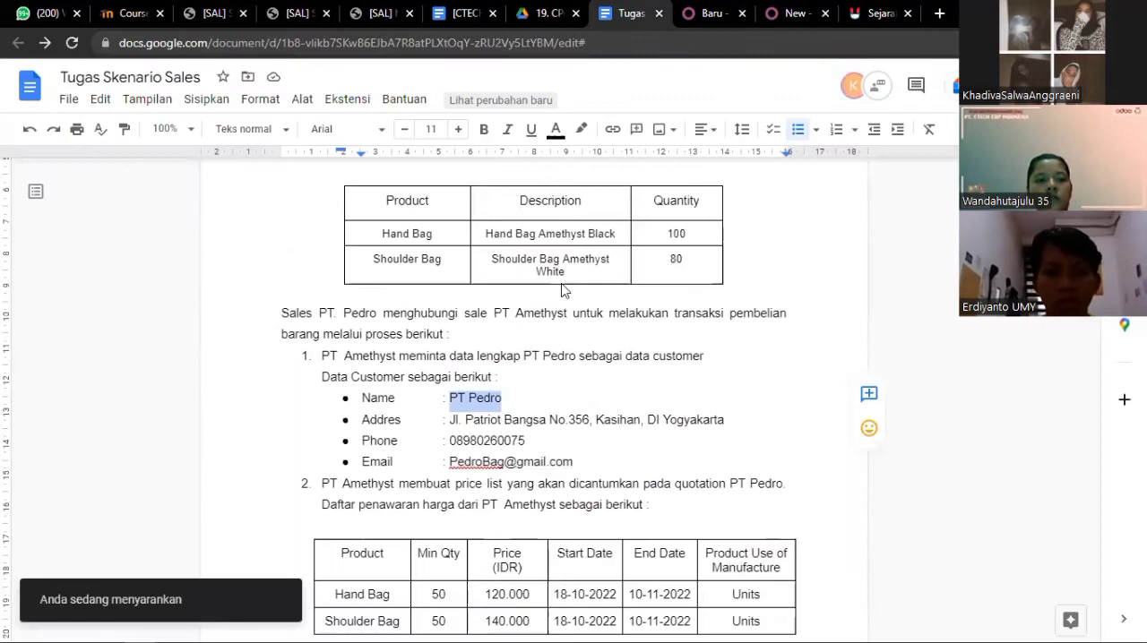
click(723, 421)
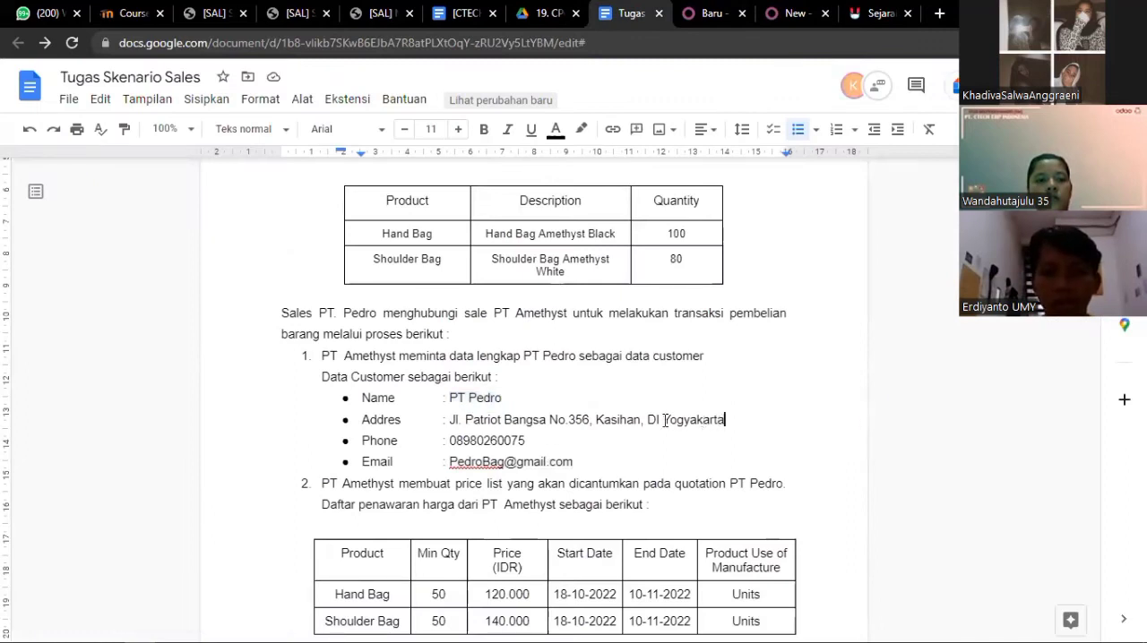
drag(725, 420, 450, 421)
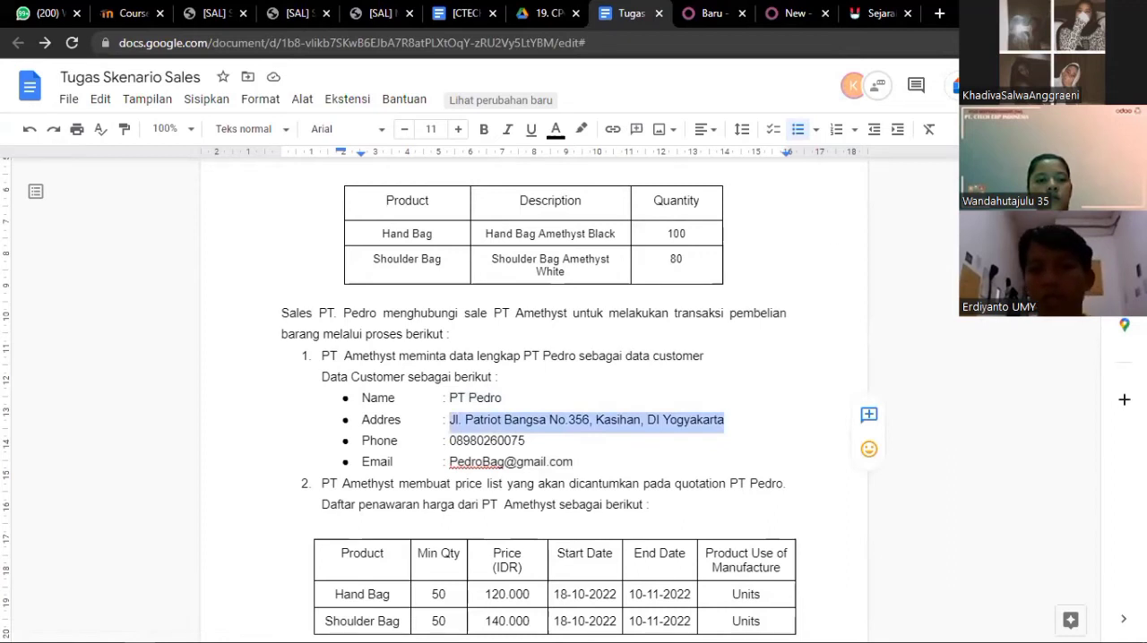
click(769, 14)
click(310, 349)
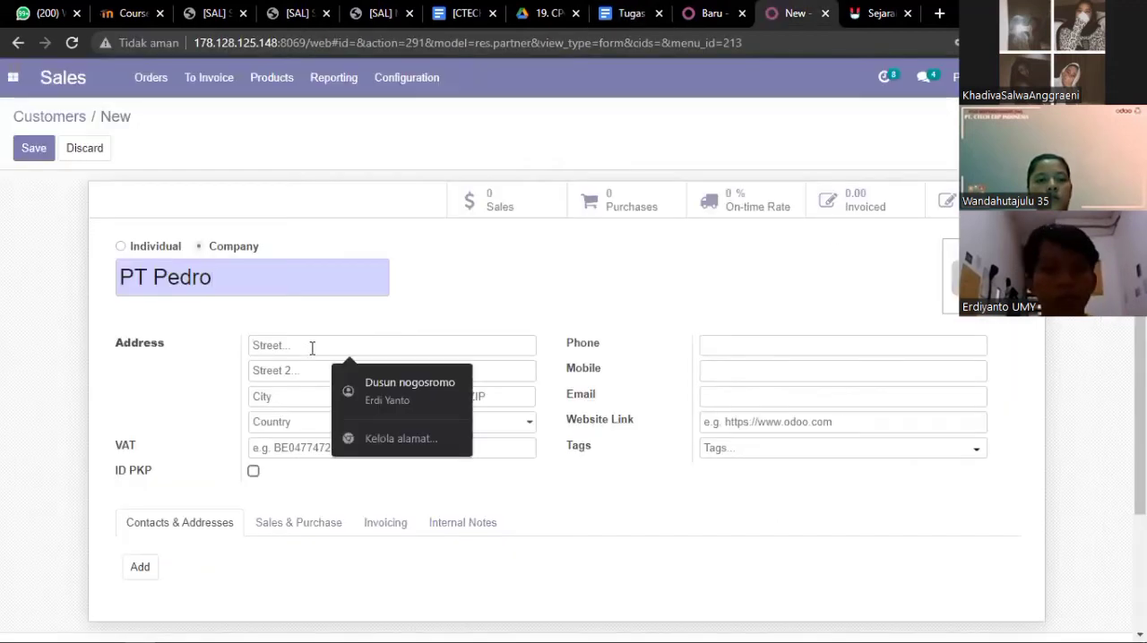
key(ctrl+v)
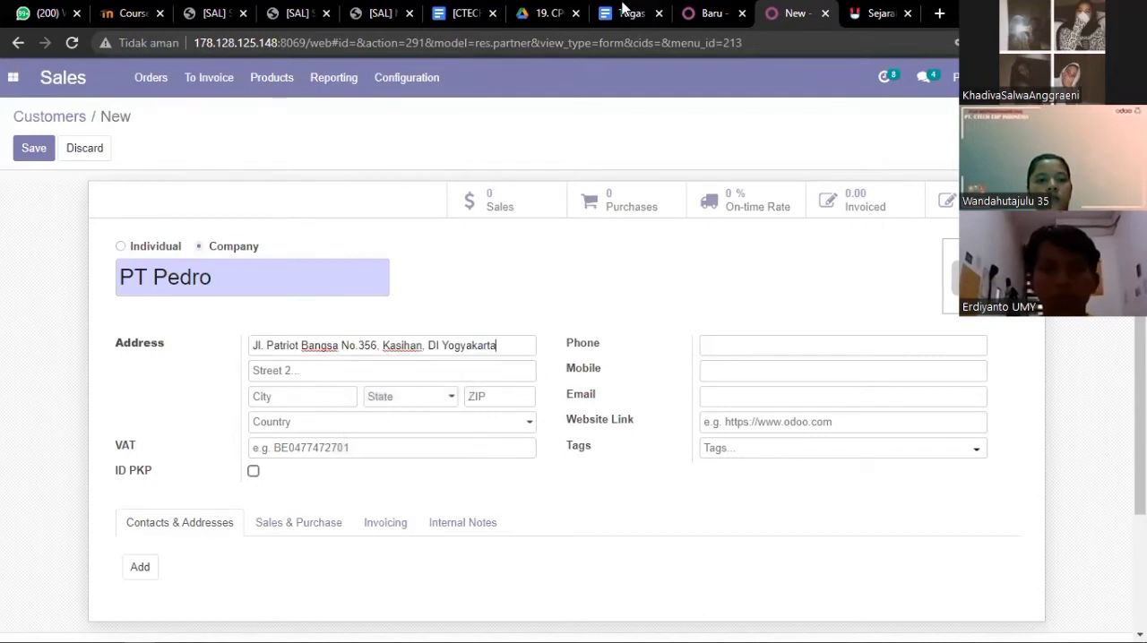
Copy the customer's phone number from the scenario document into the Phone field of the new customer in Odoo
click(627, 12)
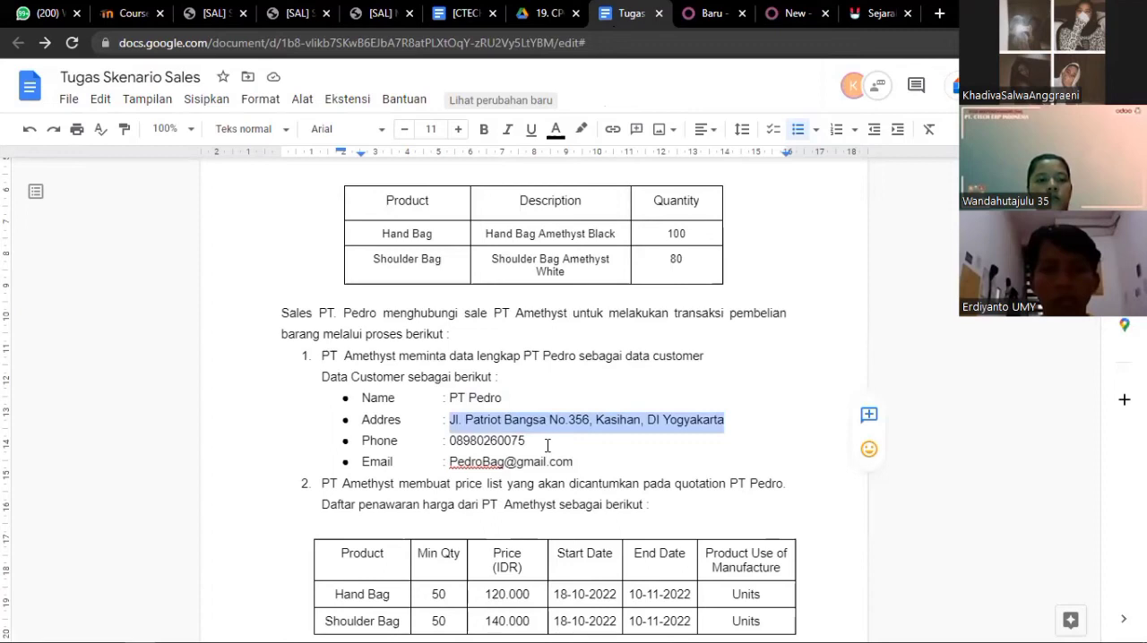
drag(546, 445, 450, 441)
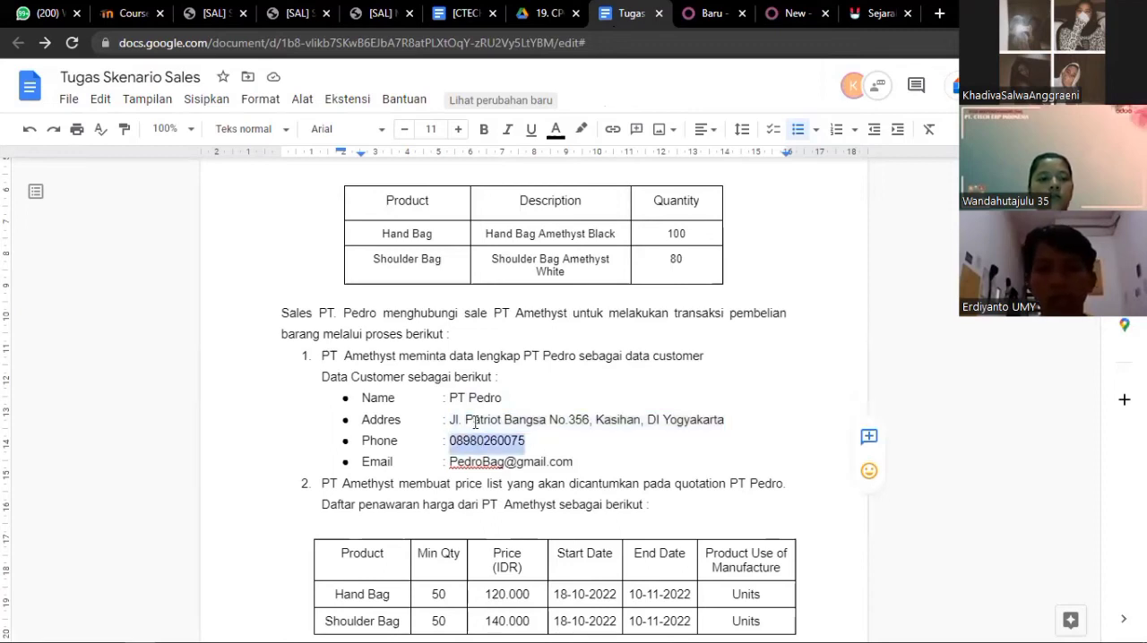
click(767, 18)
key(ctrl+v)
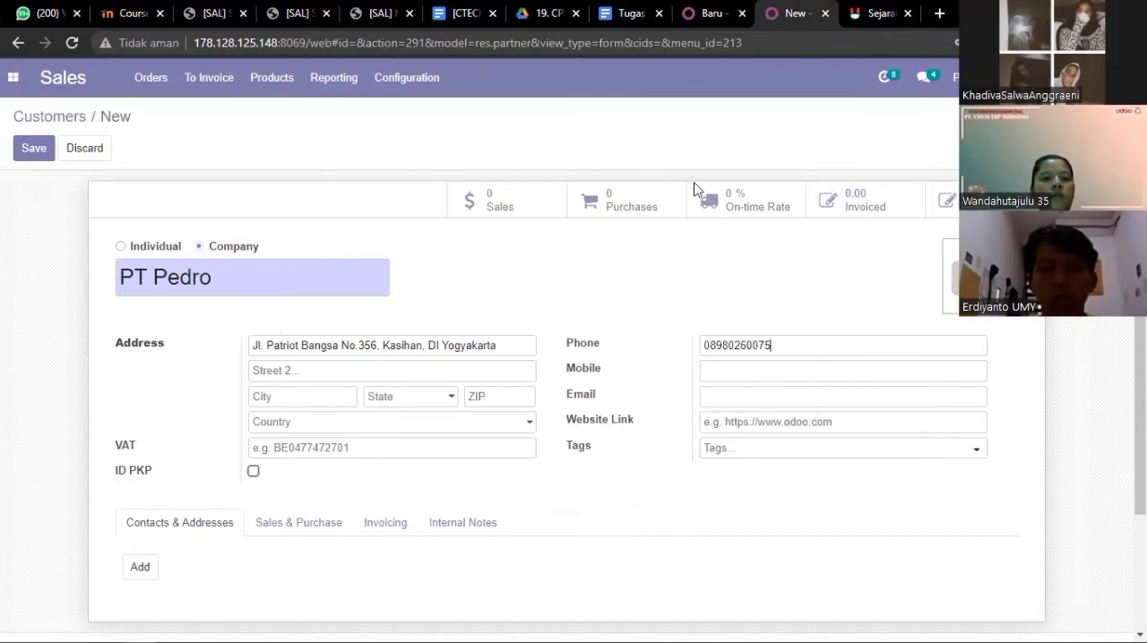
Copy the customer's e-mail from the scenario document into the Website Link field in Odoo, and discard the new customer
click(627, 14)
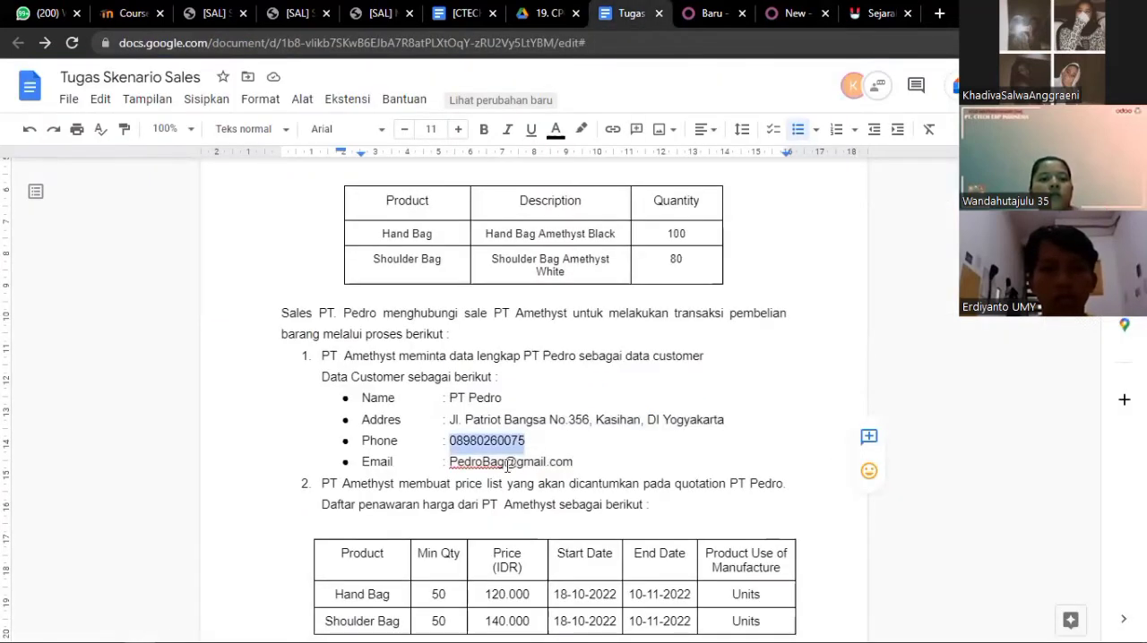
drag(576, 463, 451, 464)
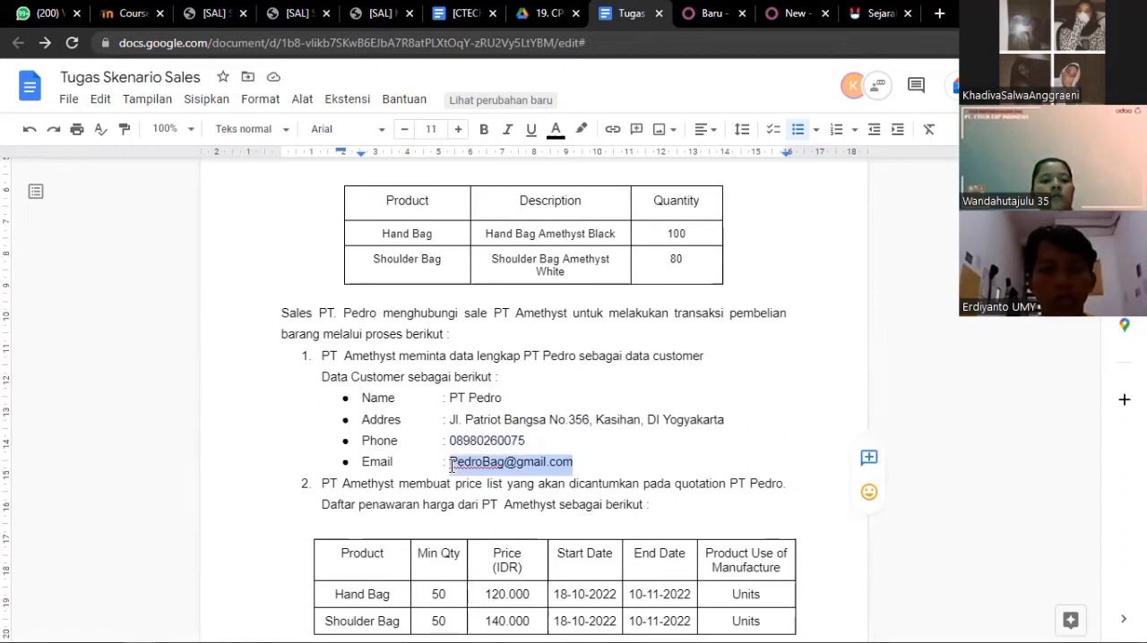
click(793, 13)
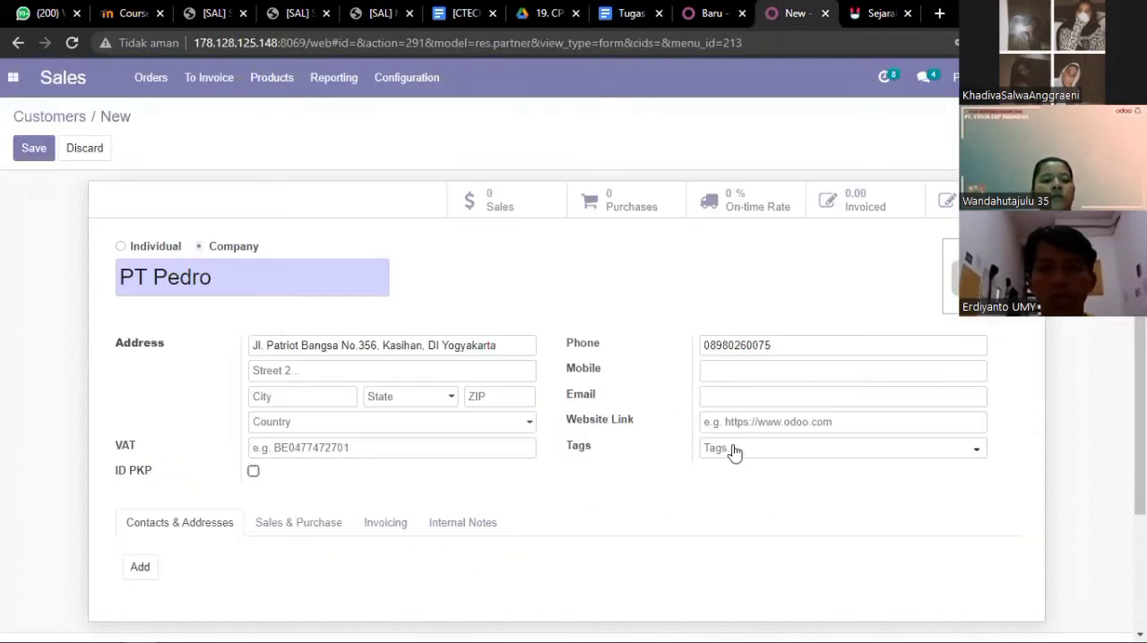
click(736, 422)
key(ctrl+v)
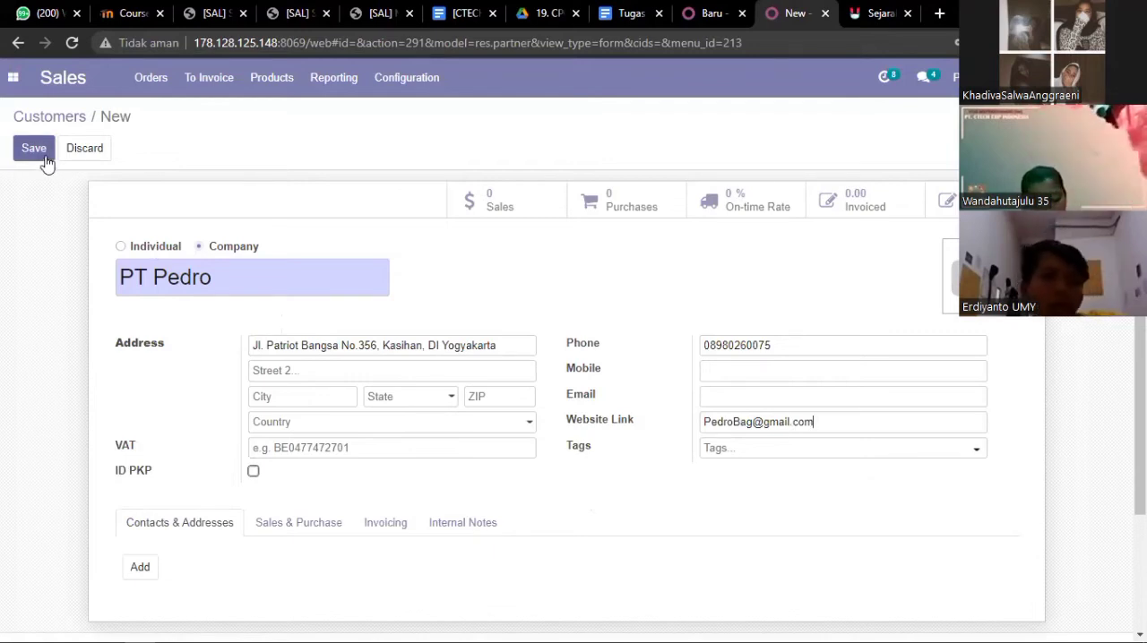
click(77, 151)
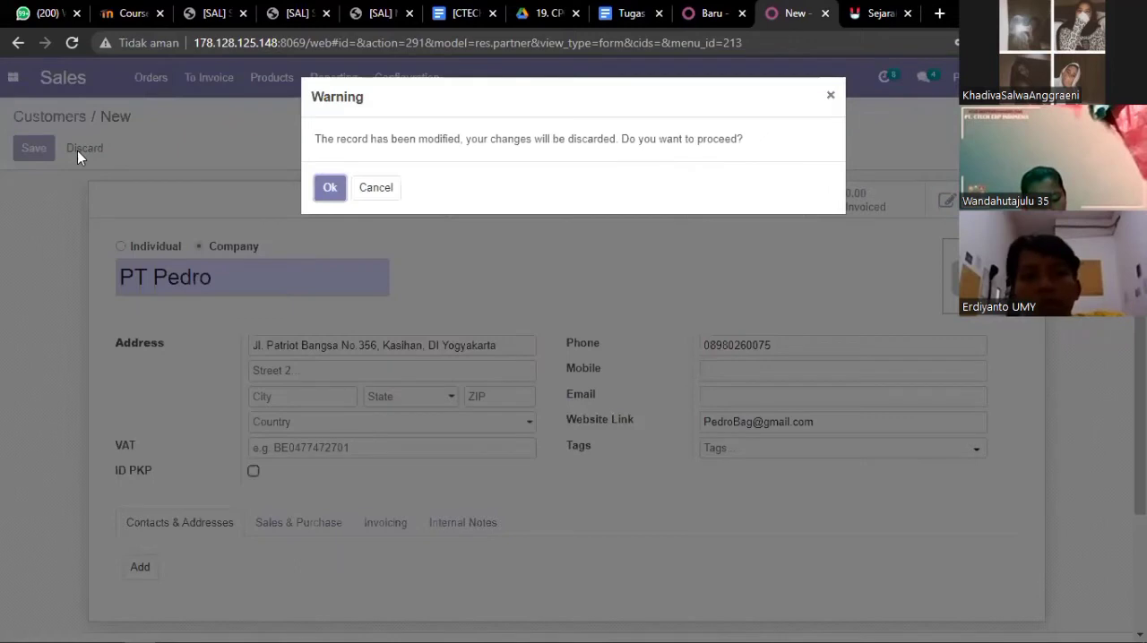
click(329, 189)
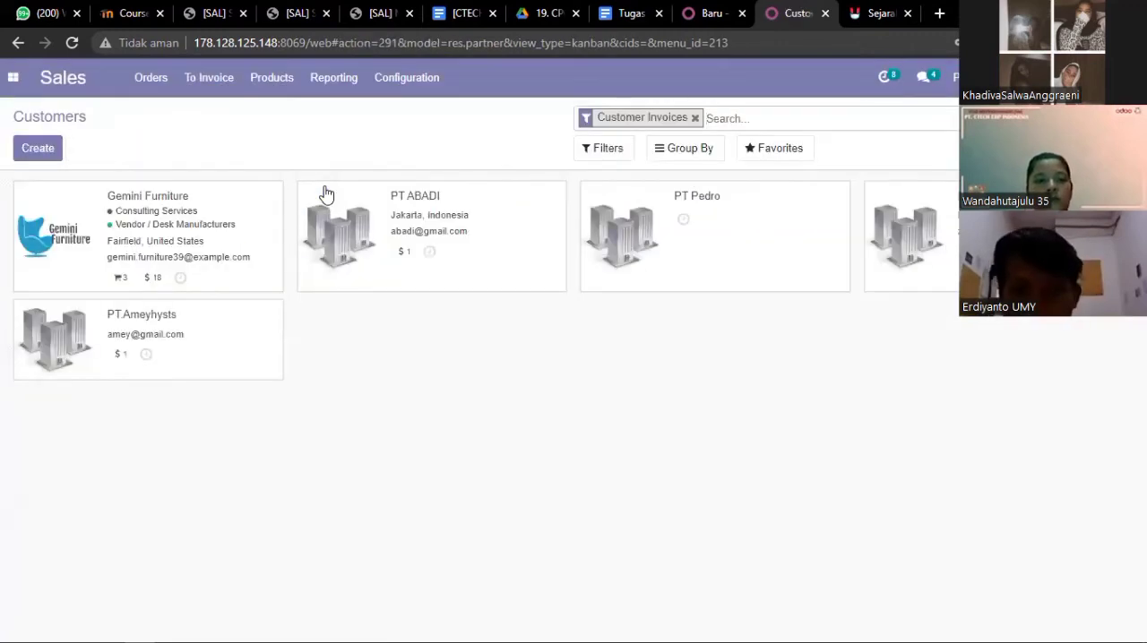
Review the existing PT Pedro customer record and switch to the Tugas Skenario Sales document
click(628, 236)
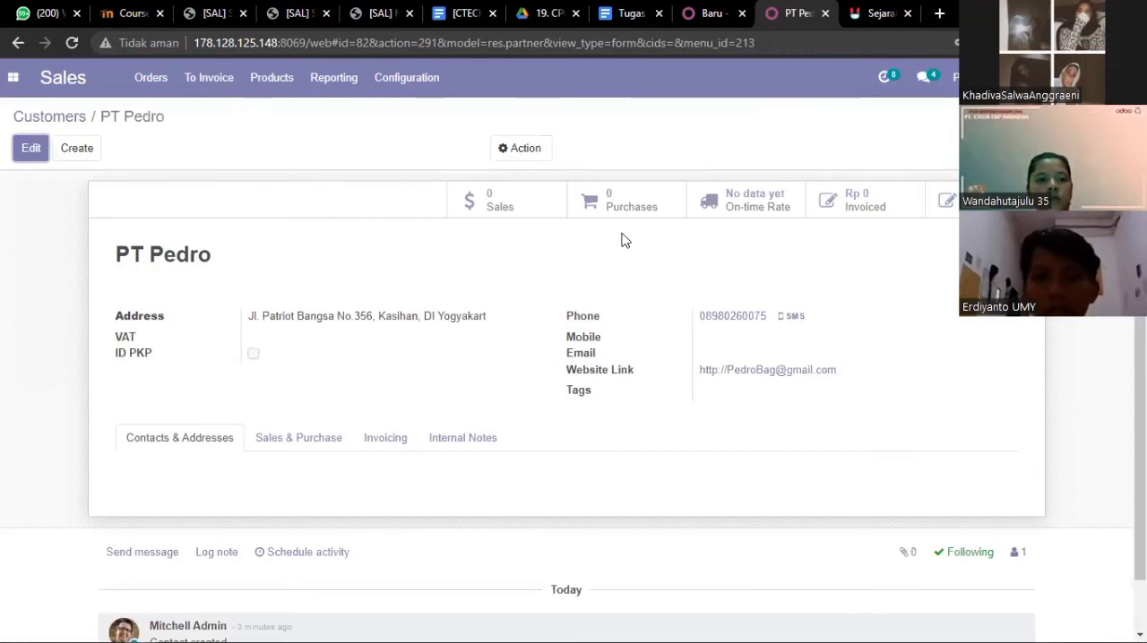
scroll(626, 244, down, 1)
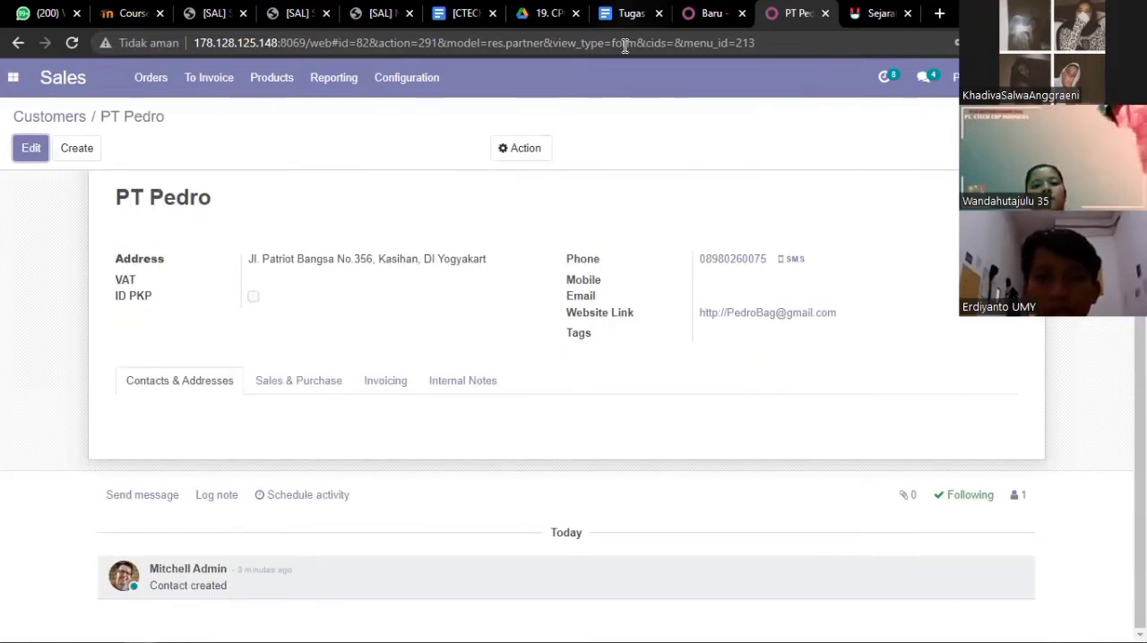
click(630, 12)
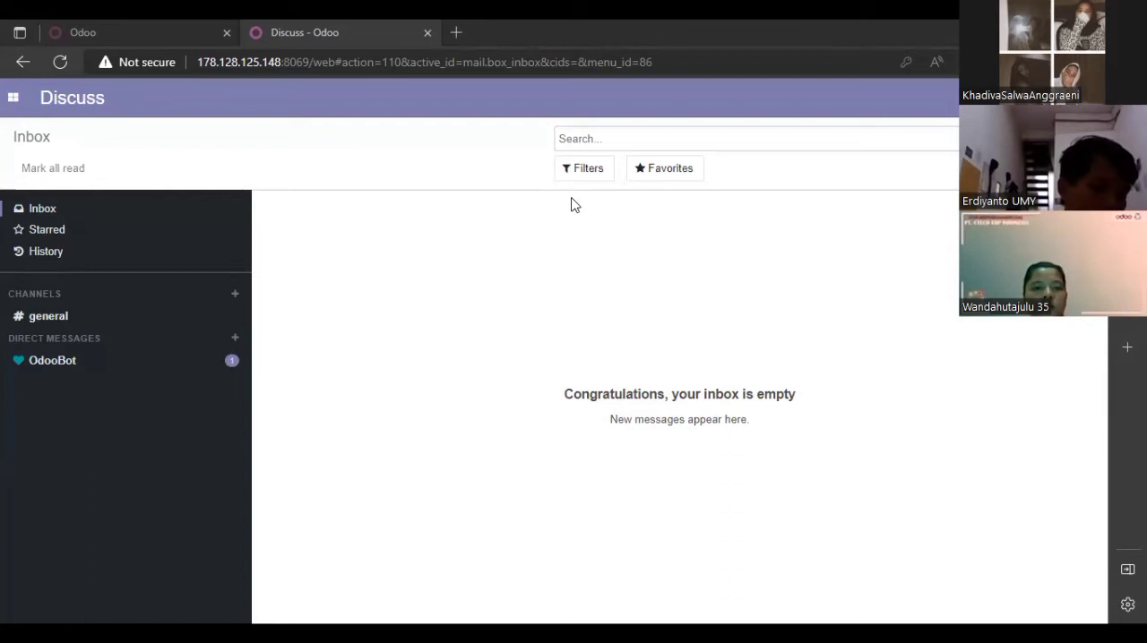
Open the list of pricelists in the Sales application from the other Odoo session's Discuss inbox
click(14, 101)
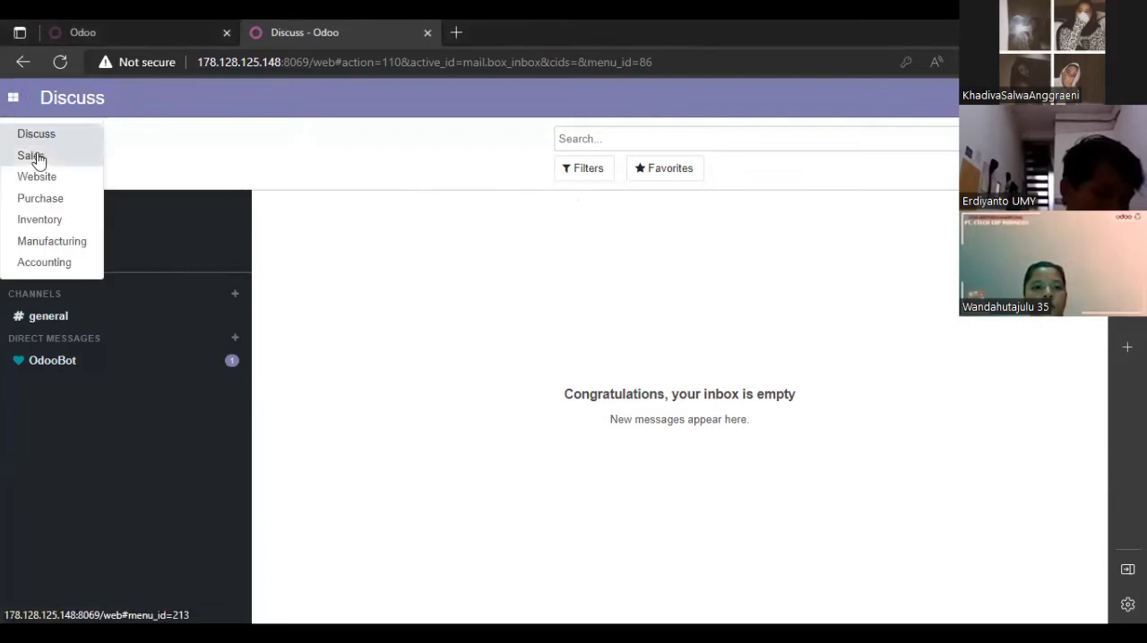
click(31, 156)
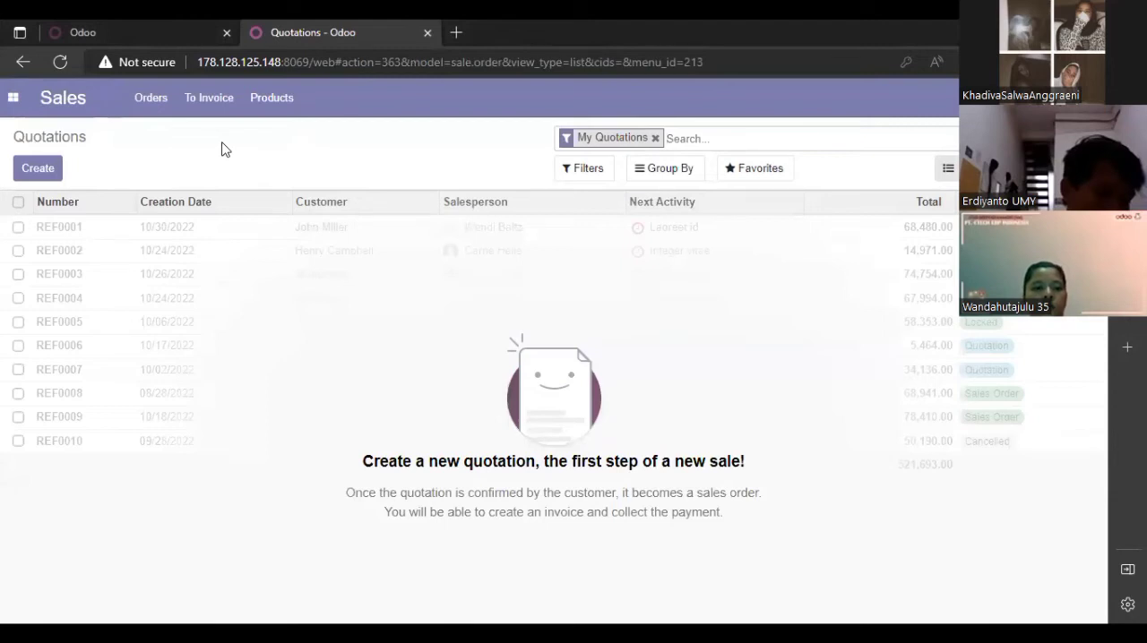
click(301, 100)
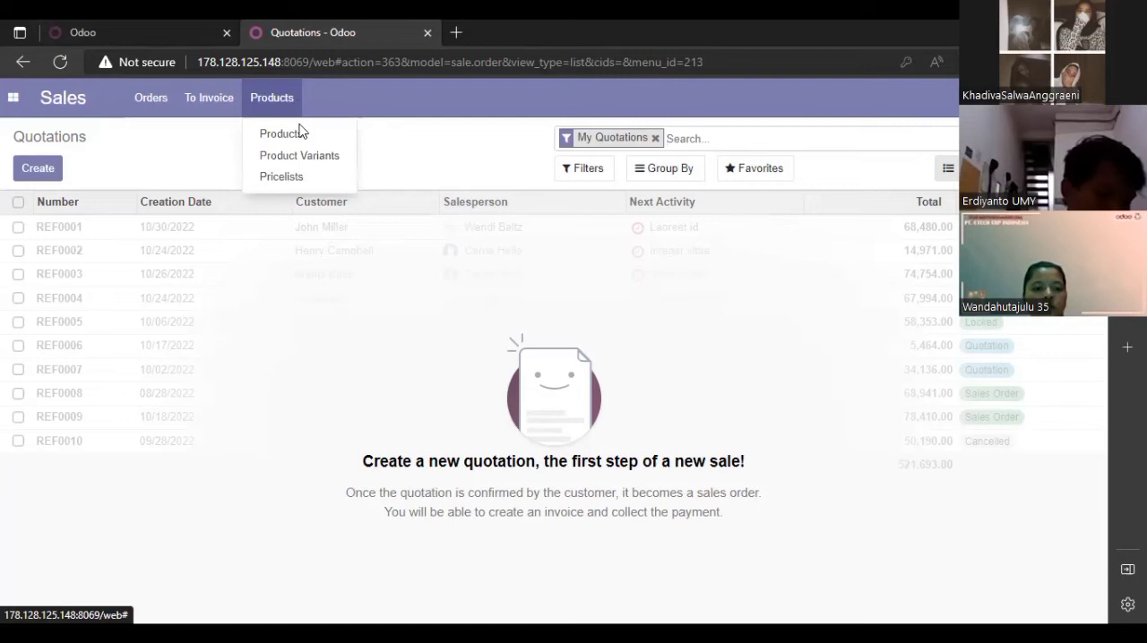
click(301, 178)
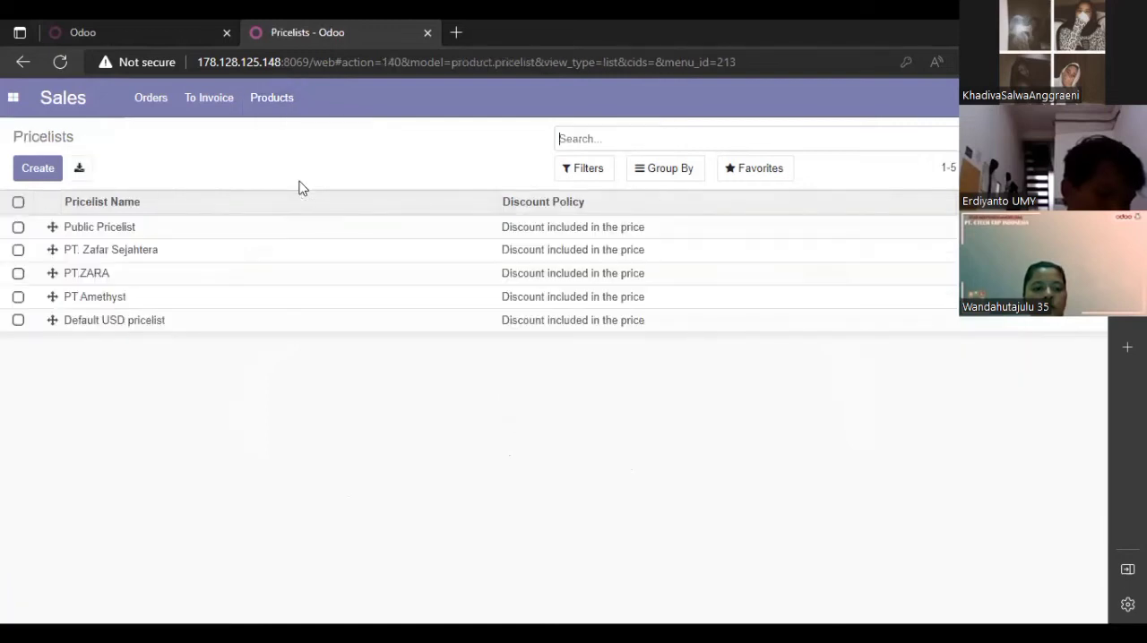
Create a new pricelist named PT Pedro
click(37, 168)
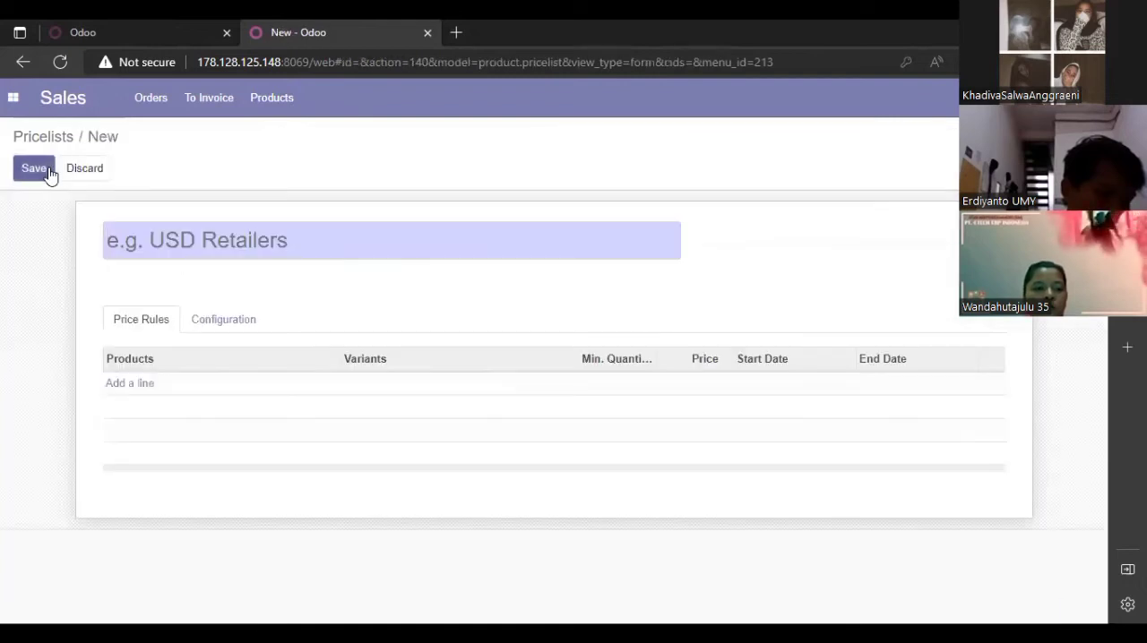
click(320, 243)
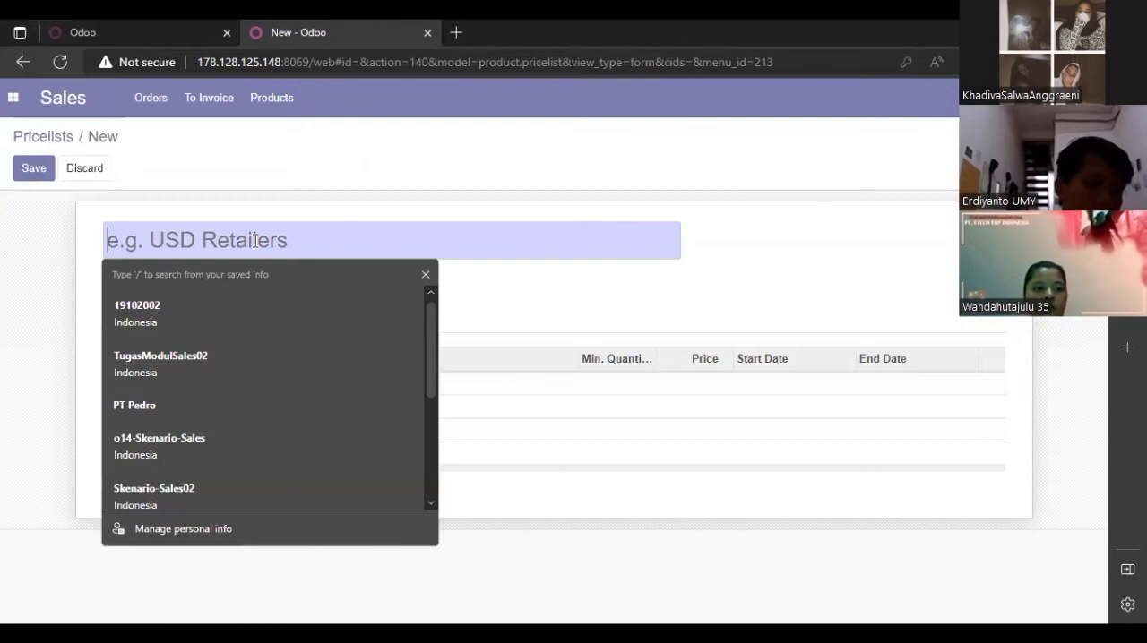
click(507, 288)
click(467, 253)
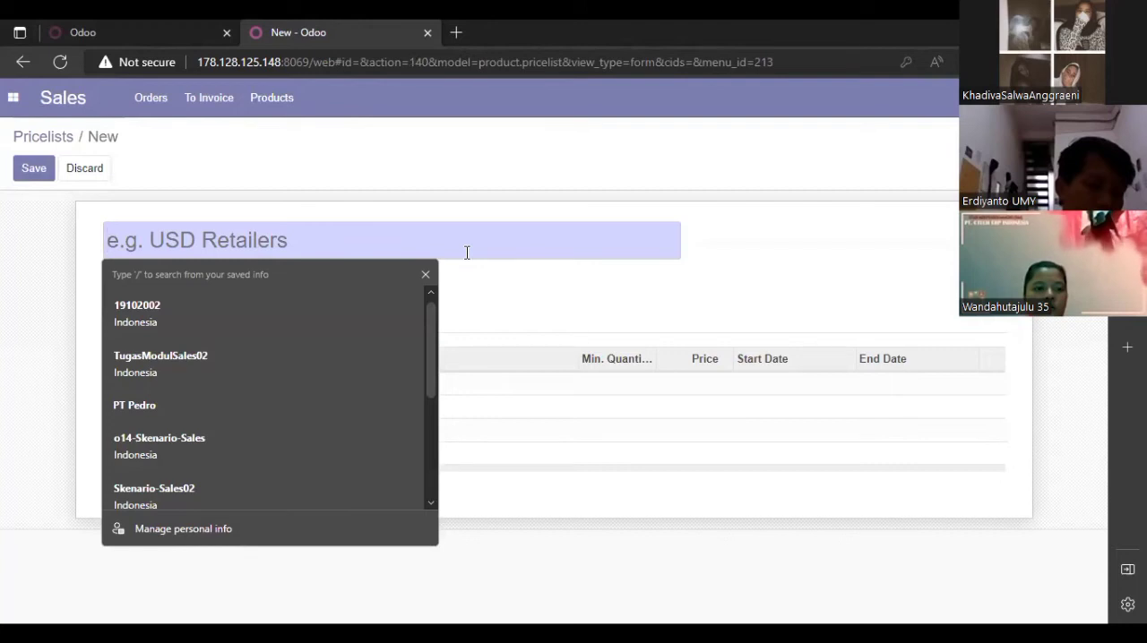
text(PT Pedro)
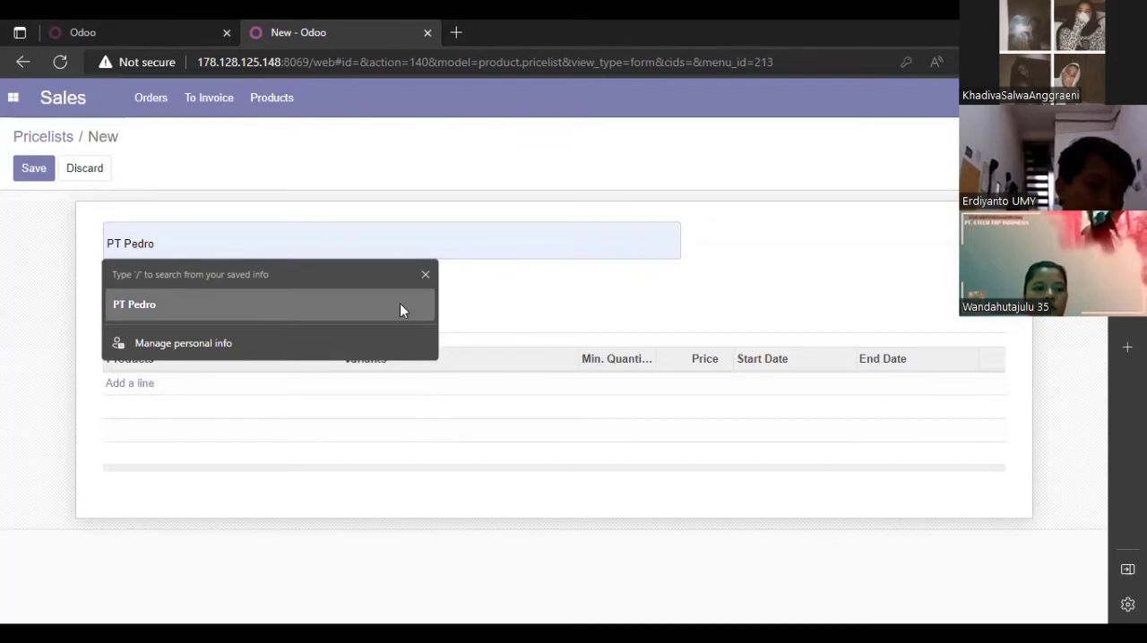
click(399, 305)
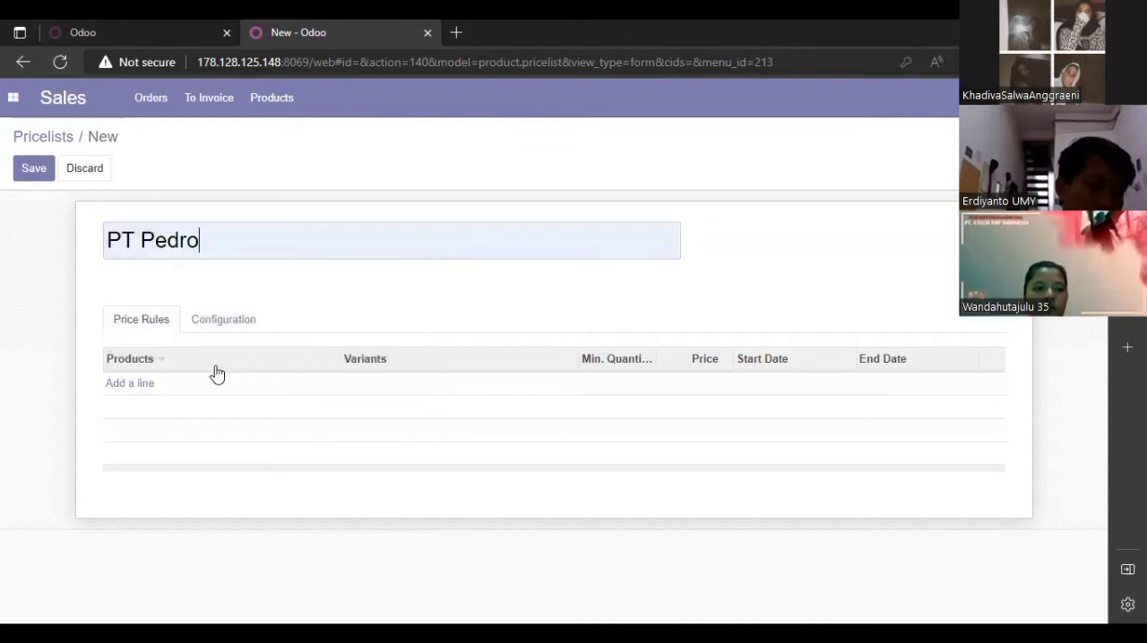
Add two price rules to the PT Pedro pricelist, for the products Hand Bag and Shoulder Bag
click(147, 387)
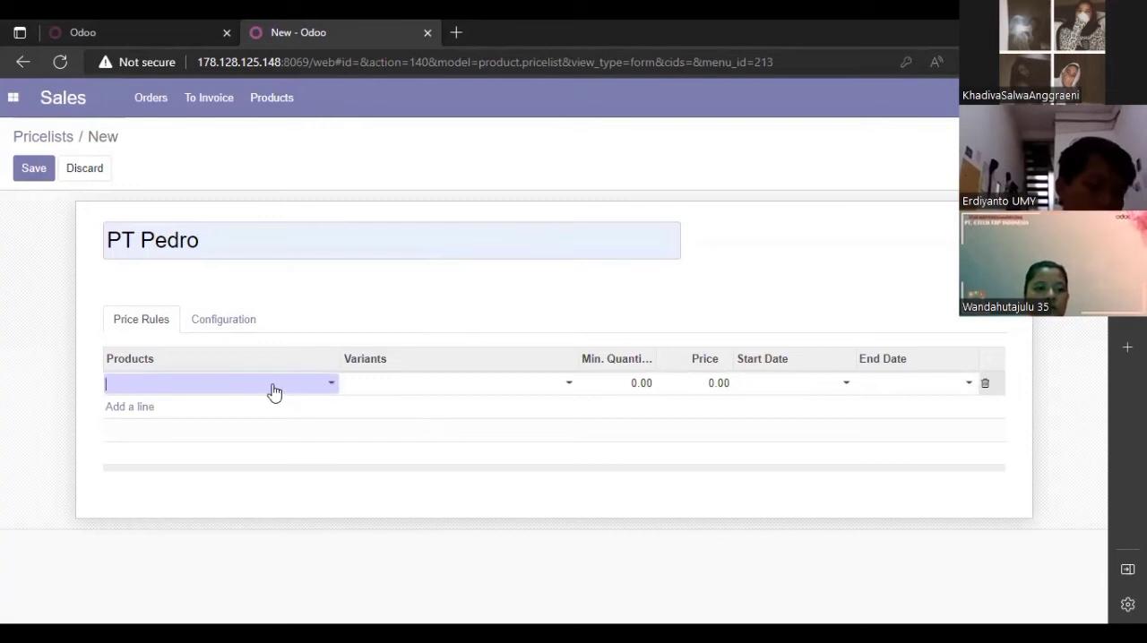
text(Hand)
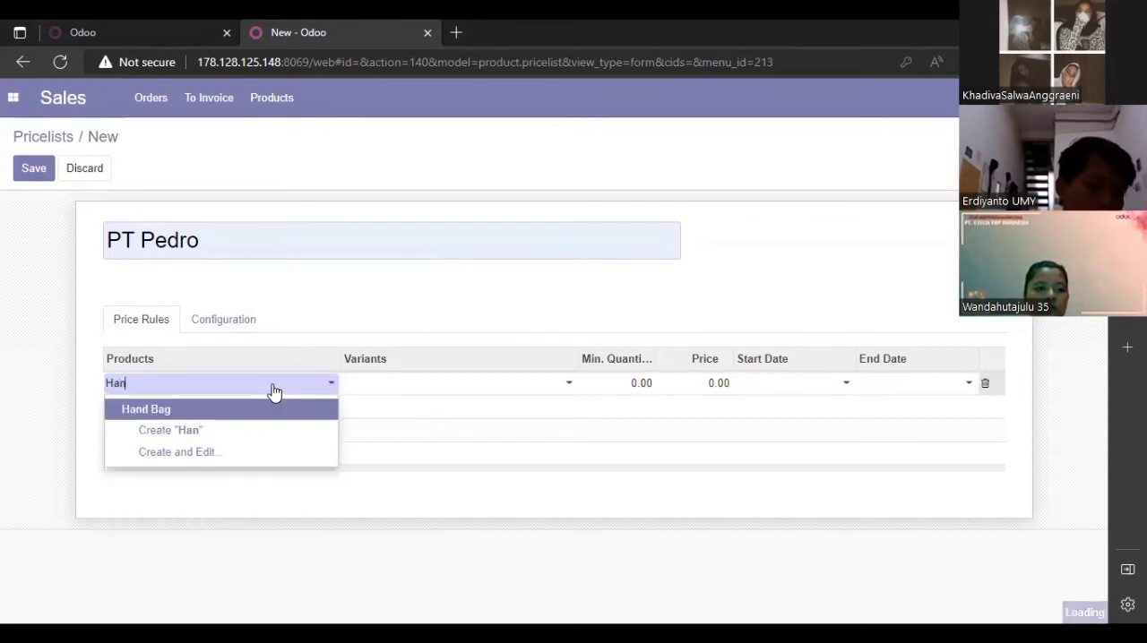
click(231, 409)
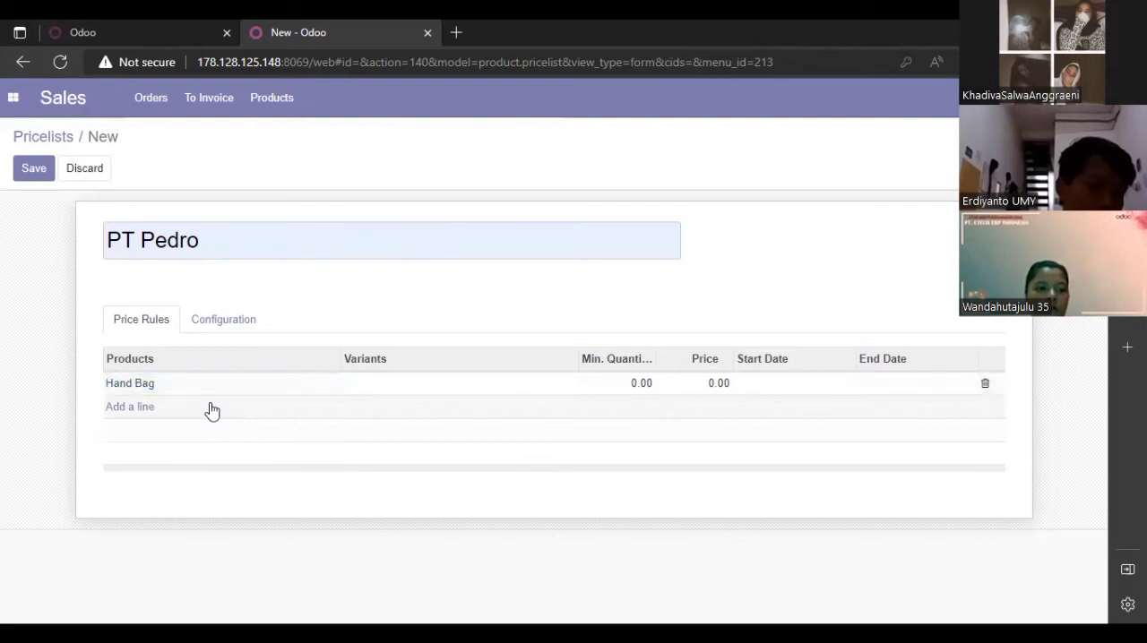
click(152, 411)
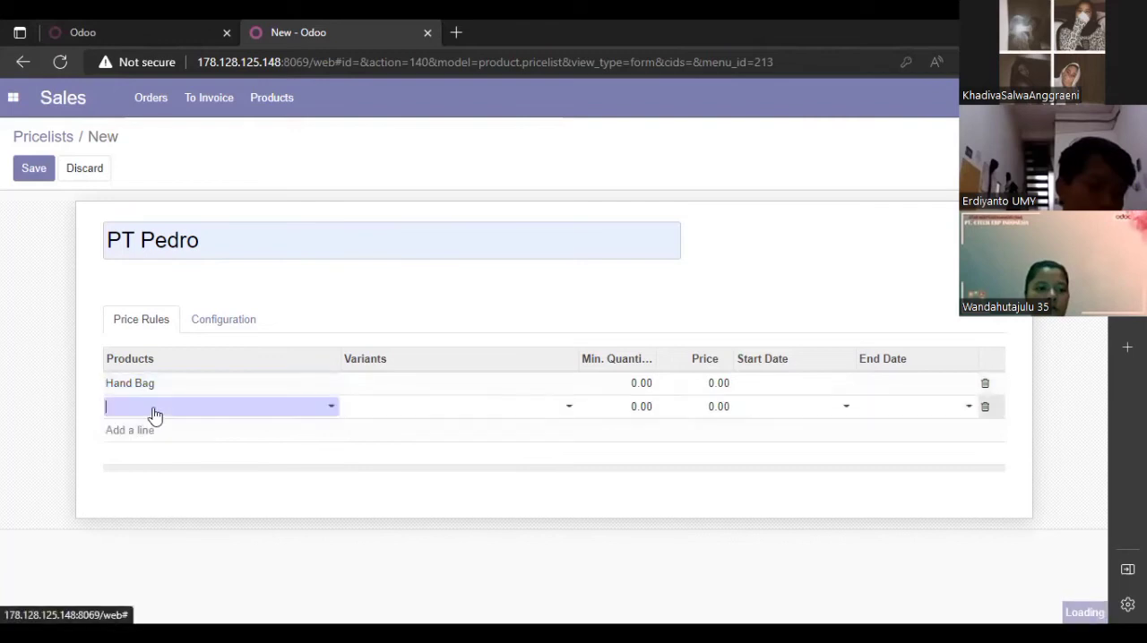
click(326, 408)
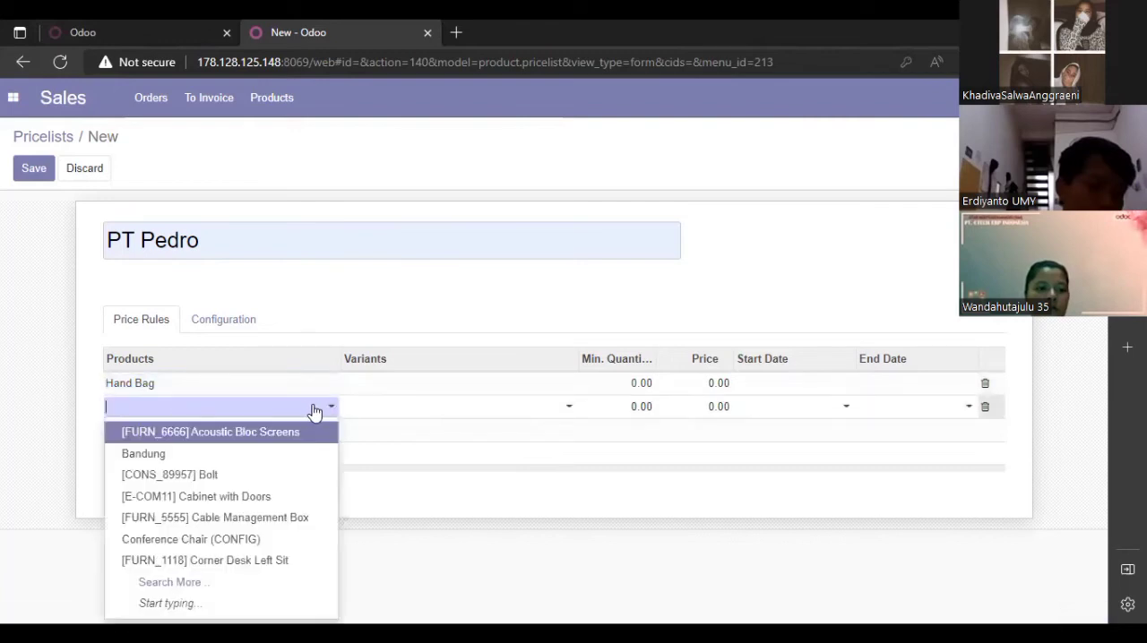
text(Shoul)
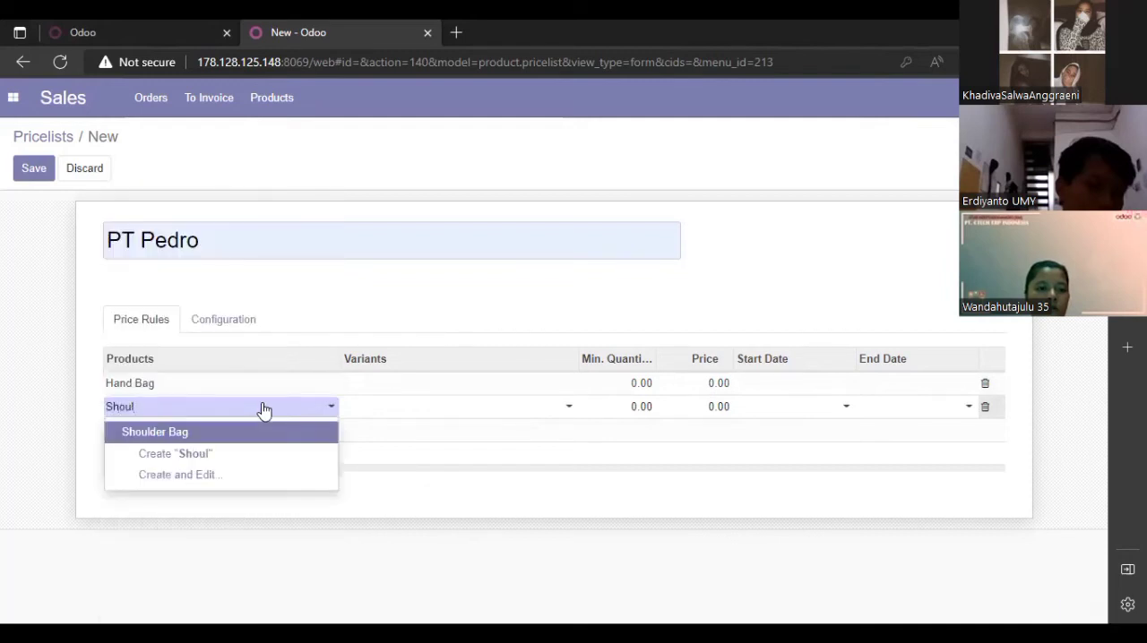
click(228, 432)
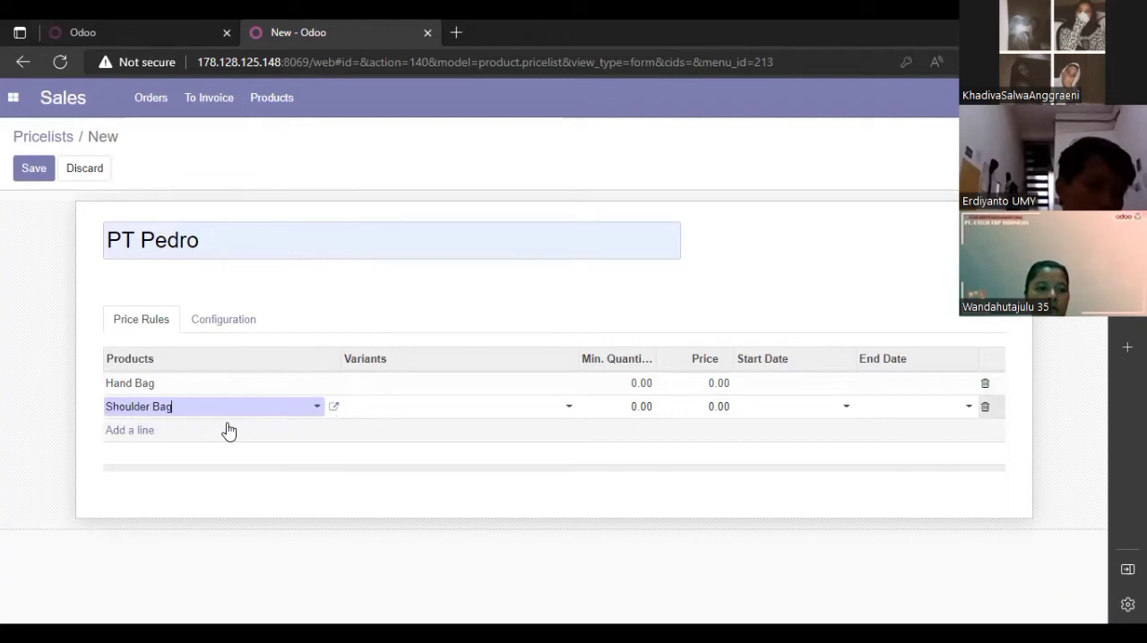
Set the variants of the two price rules to Hand Bag and Shoulder Bag, matching their products
click(569, 388)
scroll(532, 218, down, 1)
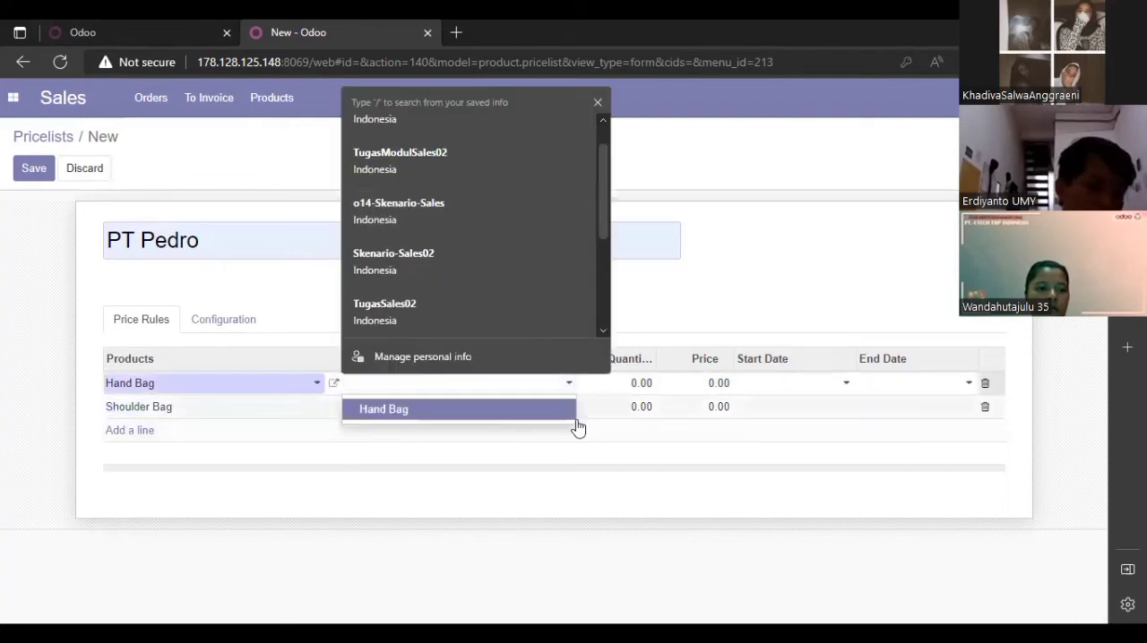
click(556, 409)
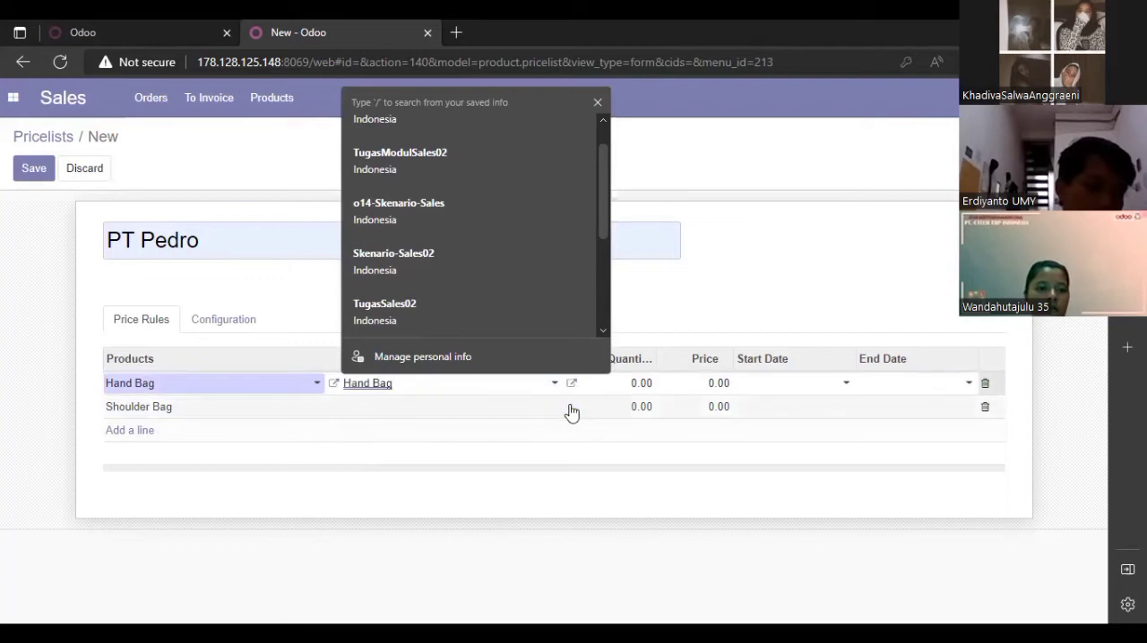
click(564, 410)
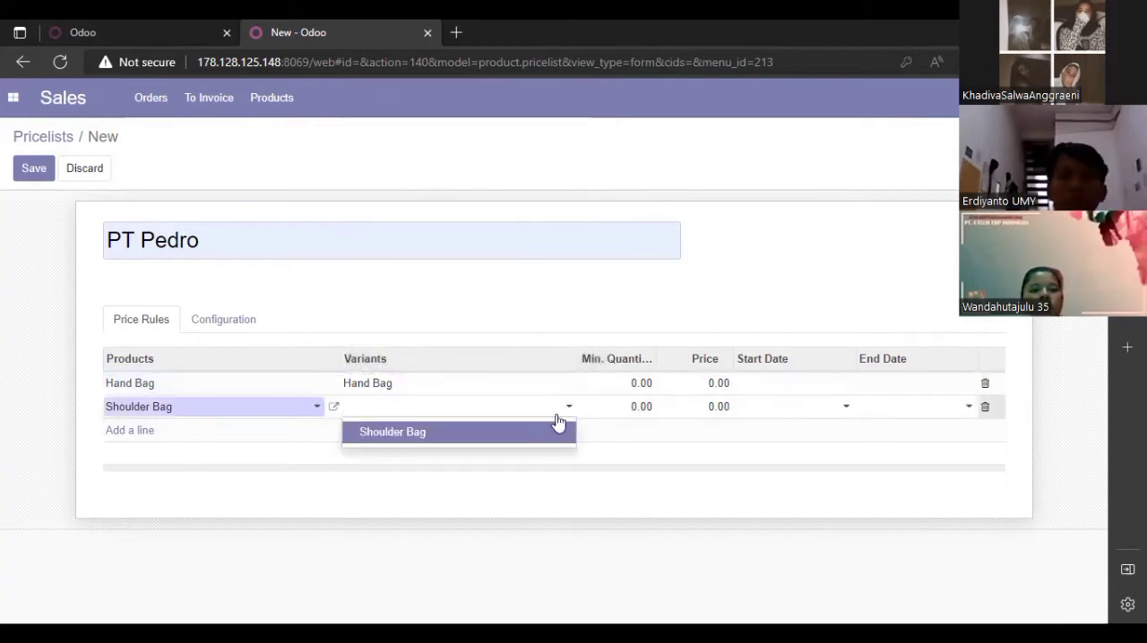
click(550, 434)
Set the minimum quantity to 50 for both the Hand Bag and Shoulder Bag price rules
click(645, 382)
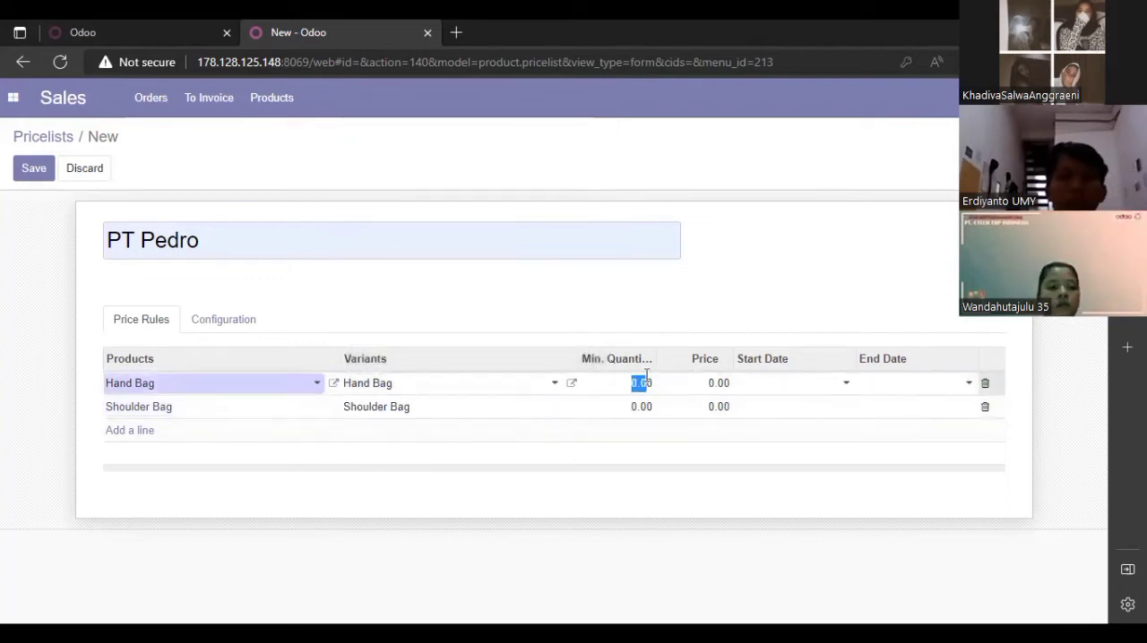
click(652, 383)
double_click(651, 382)
key(BackSpace)
text(50)
double_click(646, 408)
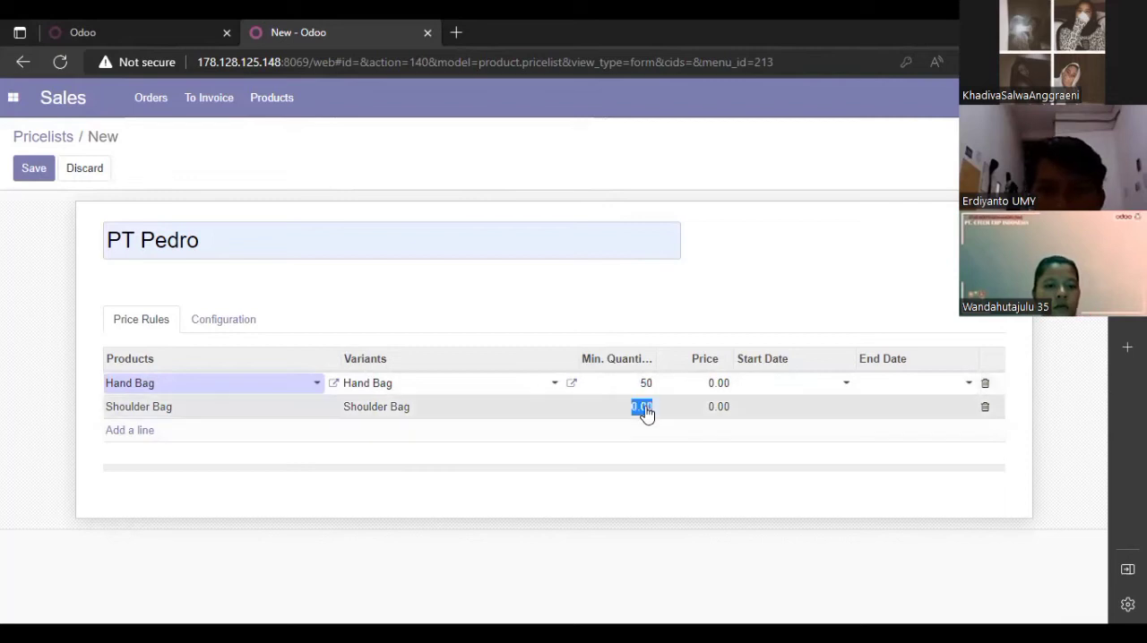
key(BackSpace)
text(50)
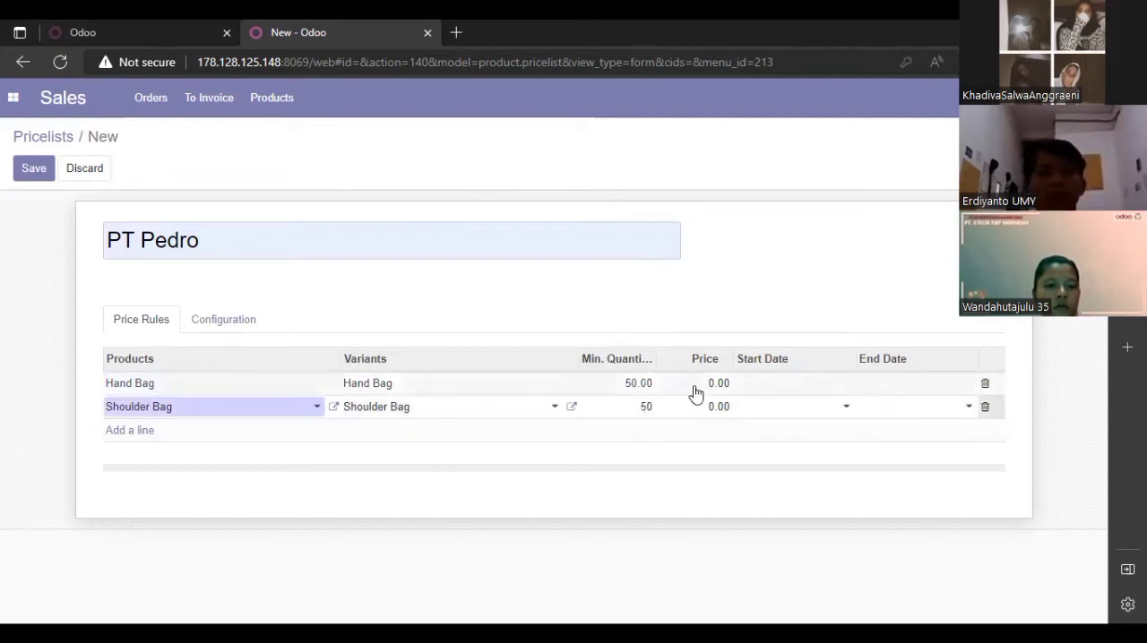
Set the price to 120,000 for Hand Bag and 140,000 for Shoulder Bag
double_click(717, 384)
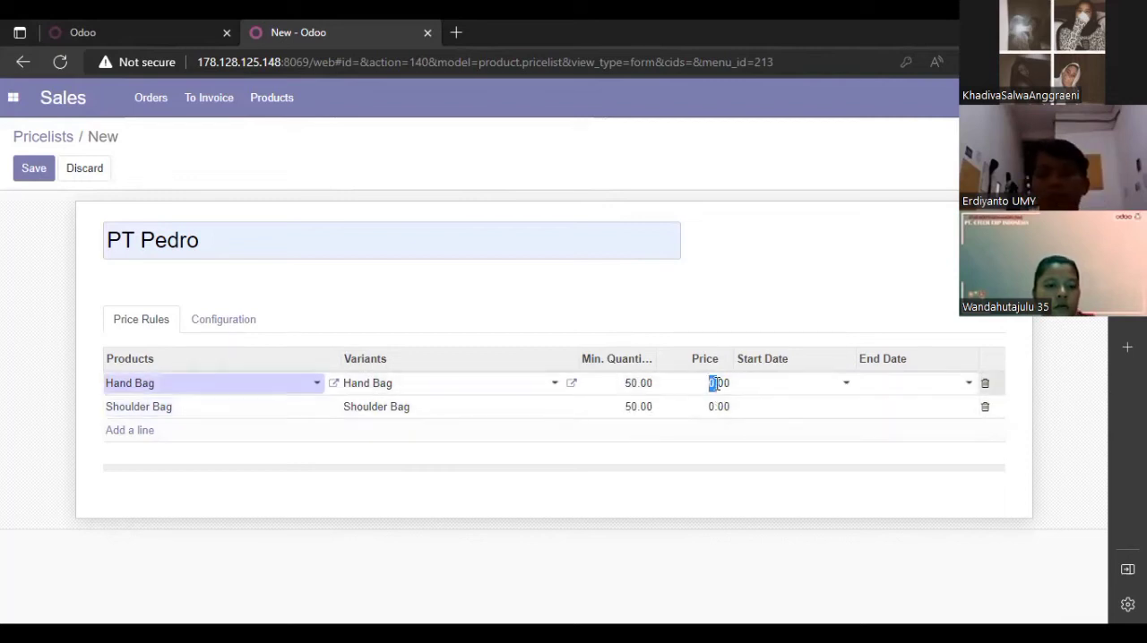
double_click(724, 384)
key(BackSpace)
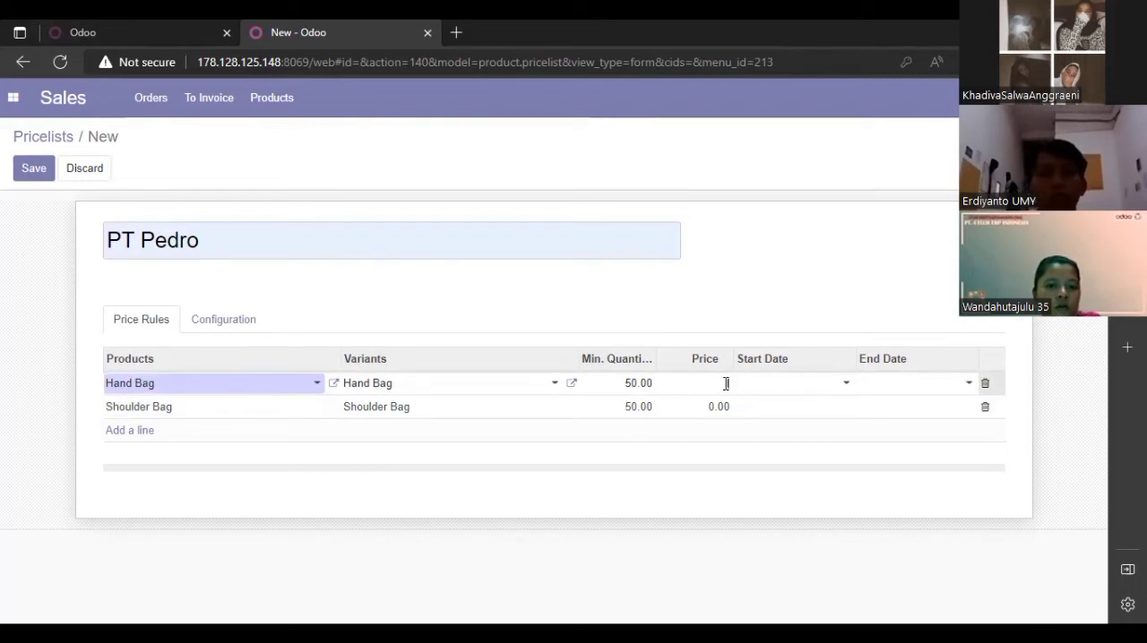
text(120,00)
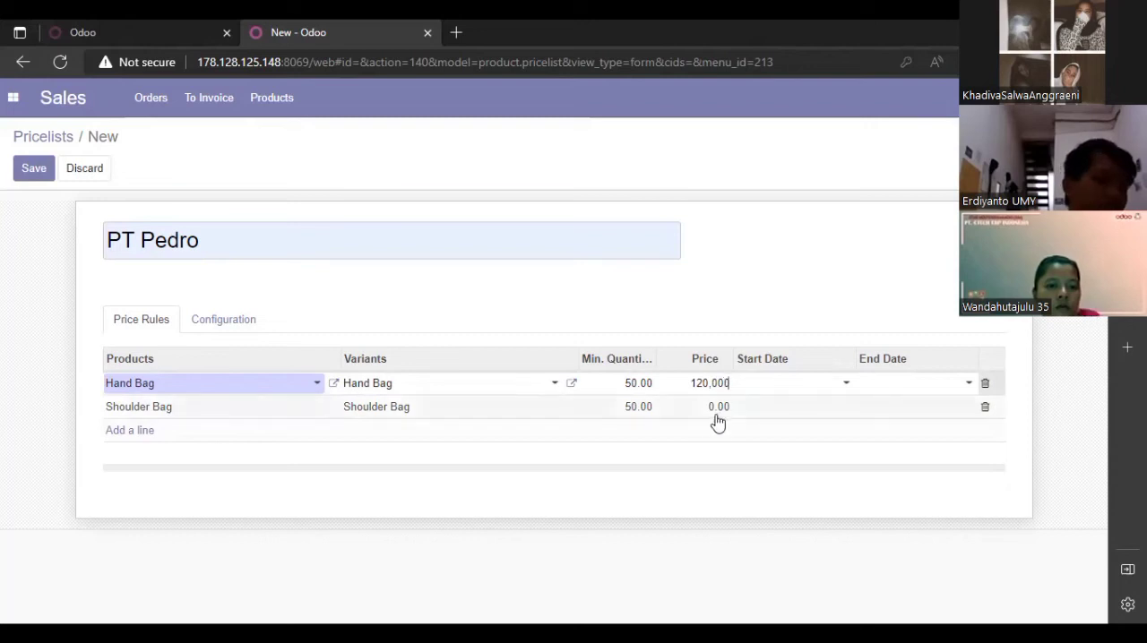
click(720, 408)
key(BackSpace)
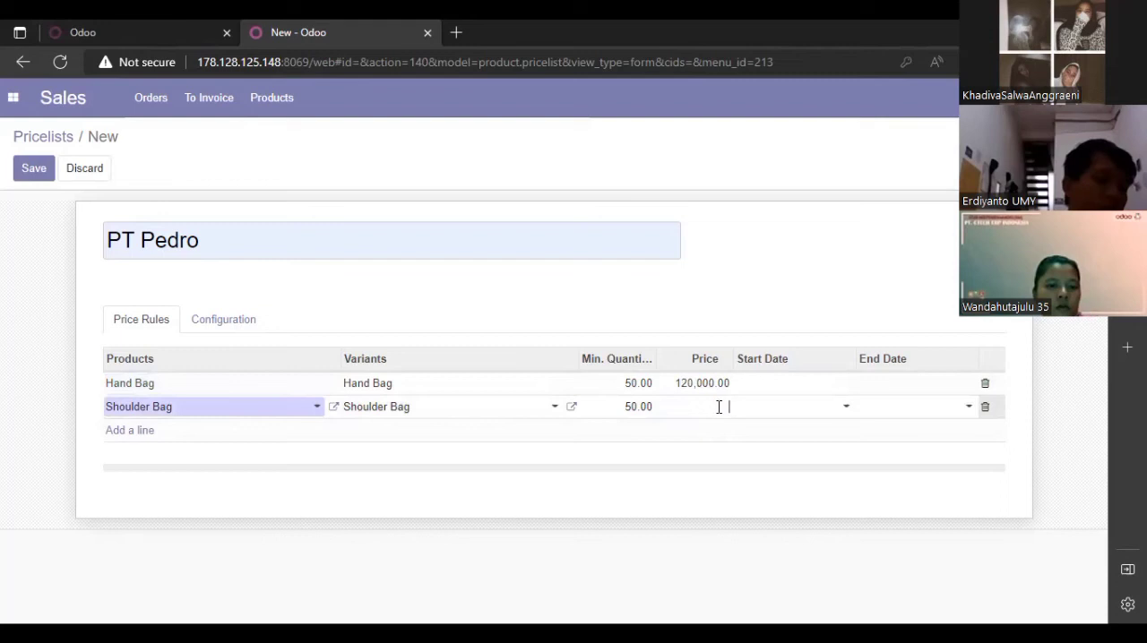
text(100)
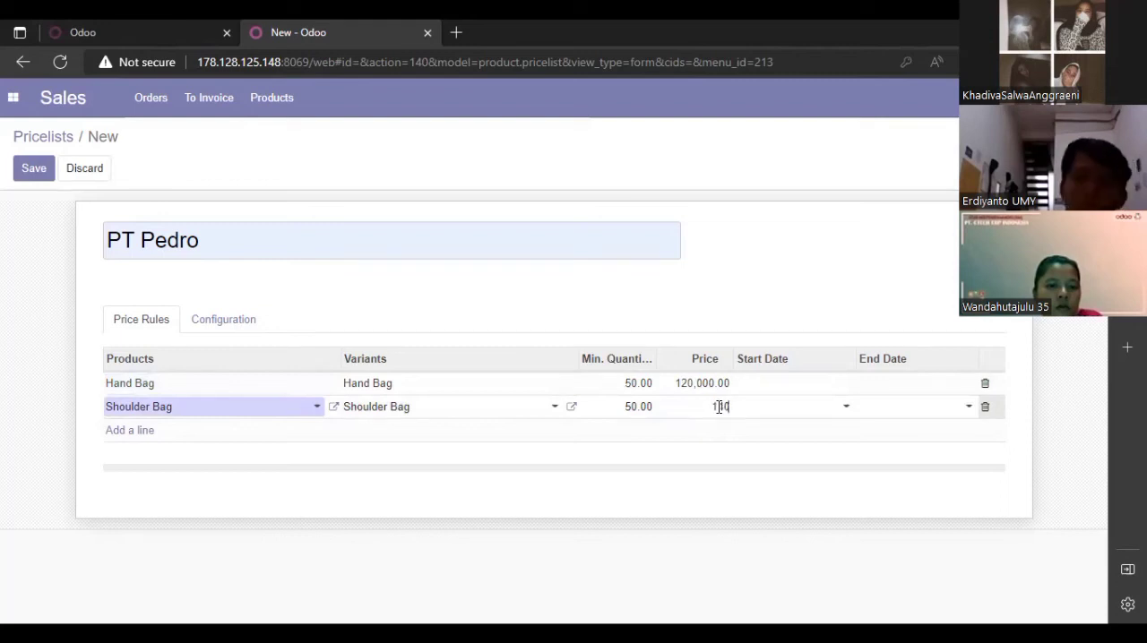
text(40.000)
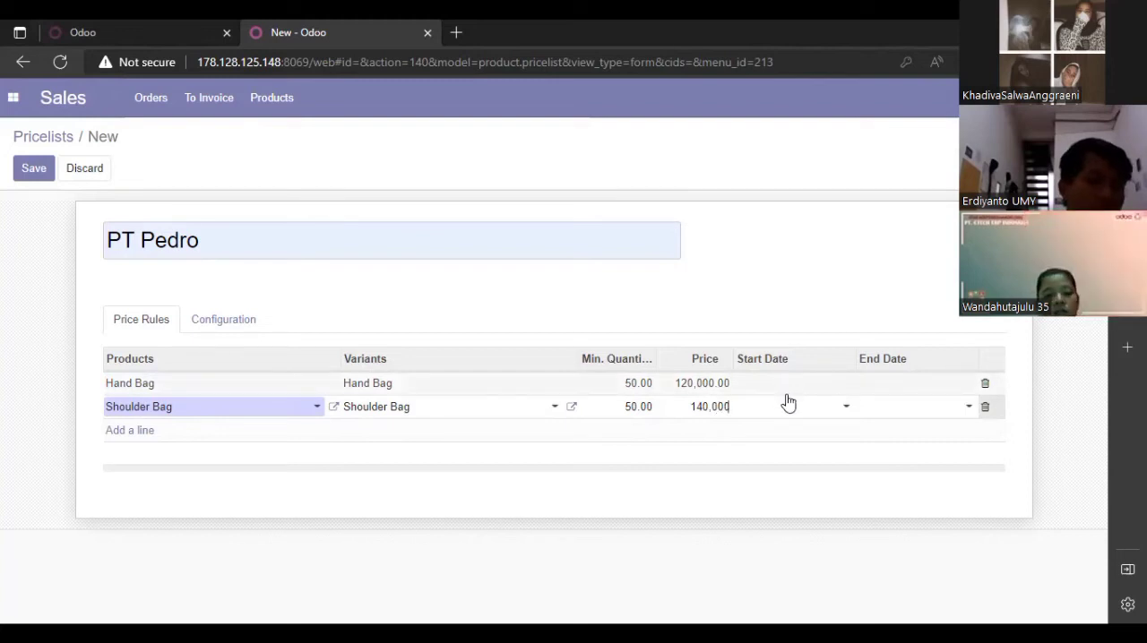
Set the start date of both the Hand Bag and Shoulder Bag price rules to 10/19/2022
click(840, 382)
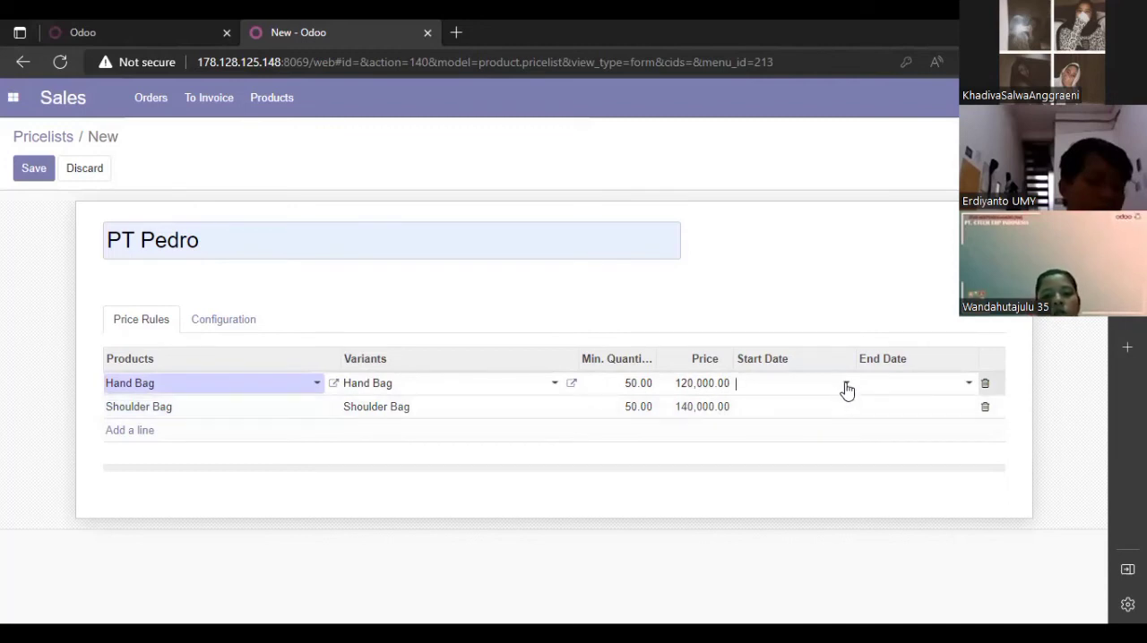
click(845, 385)
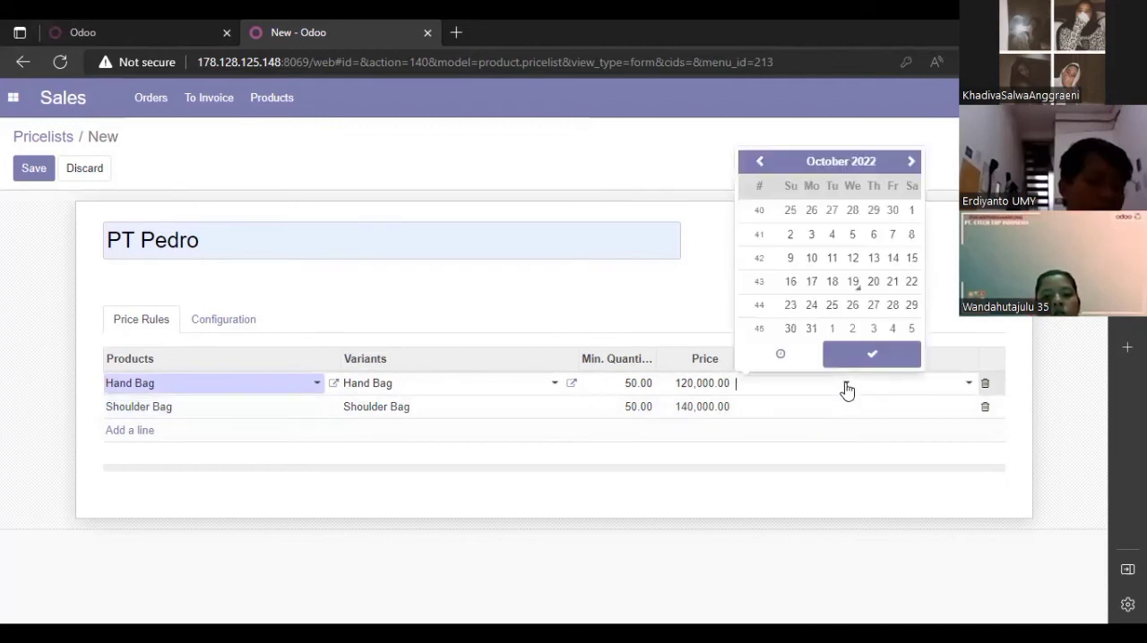
click(854, 283)
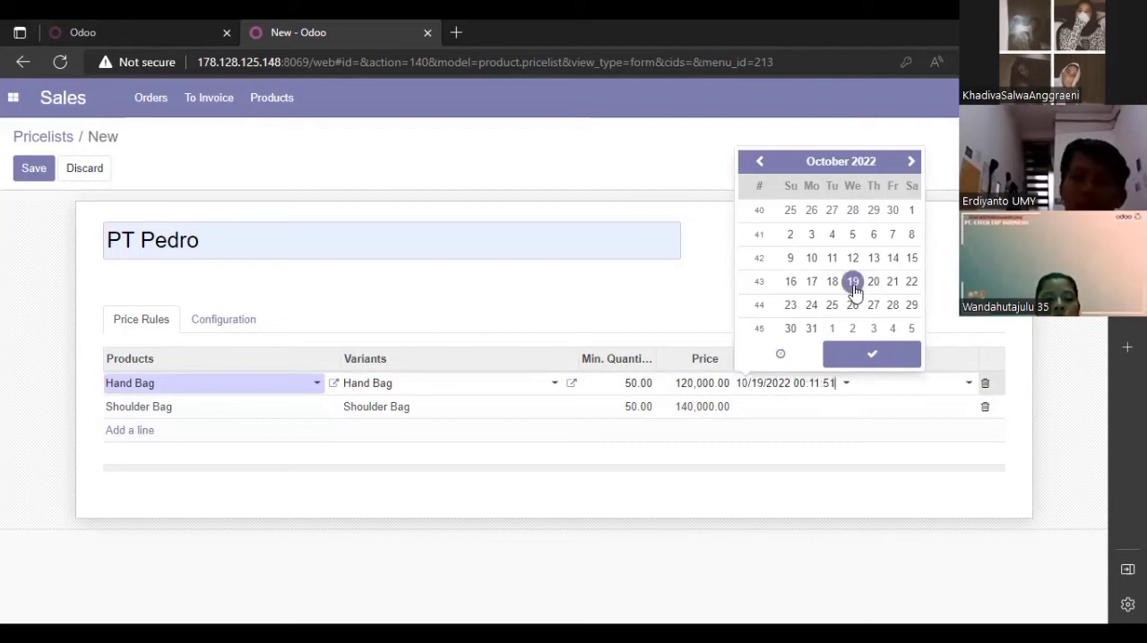
click(859, 357)
click(828, 414)
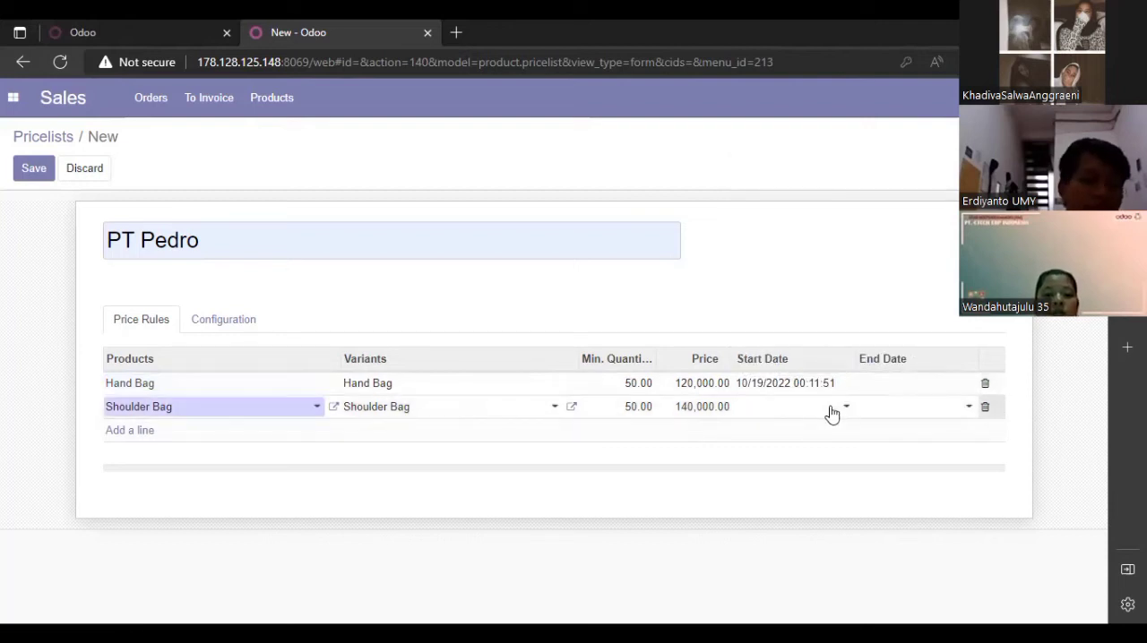
click(842, 412)
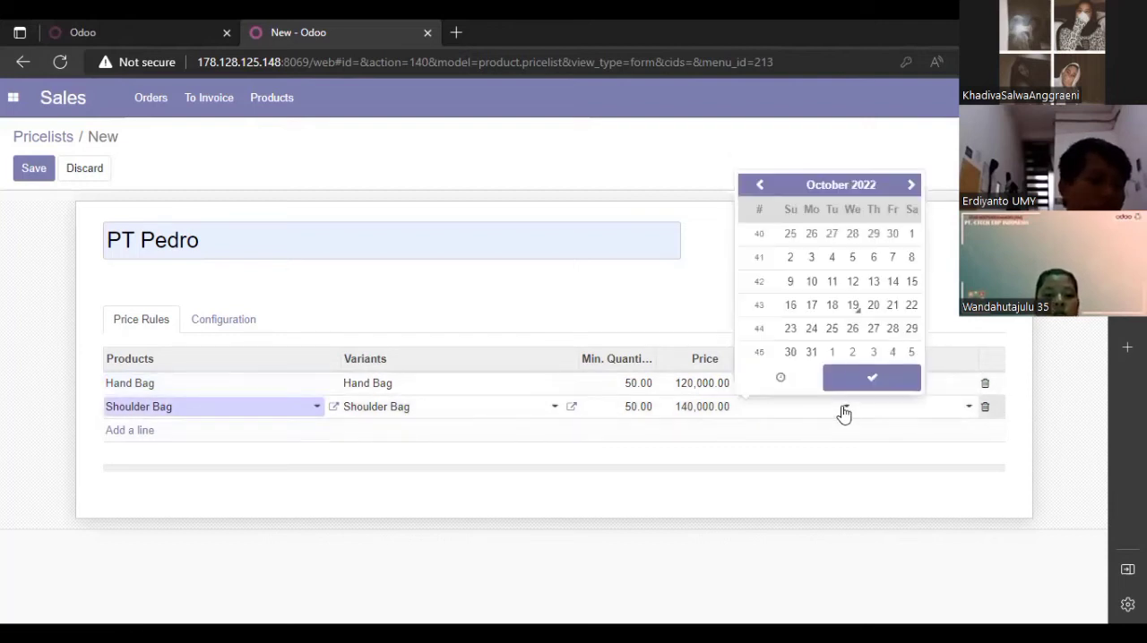
click(855, 306)
Set the end date of the Shoulder Bag price rule to 11/10/2022
click(896, 416)
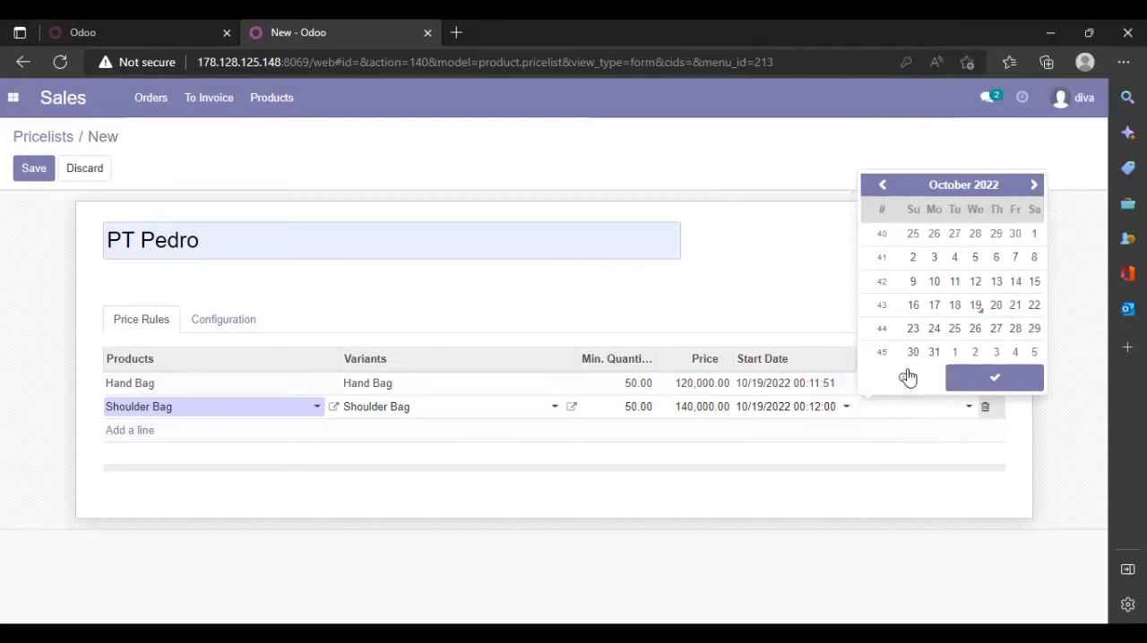
click(1034, 186)
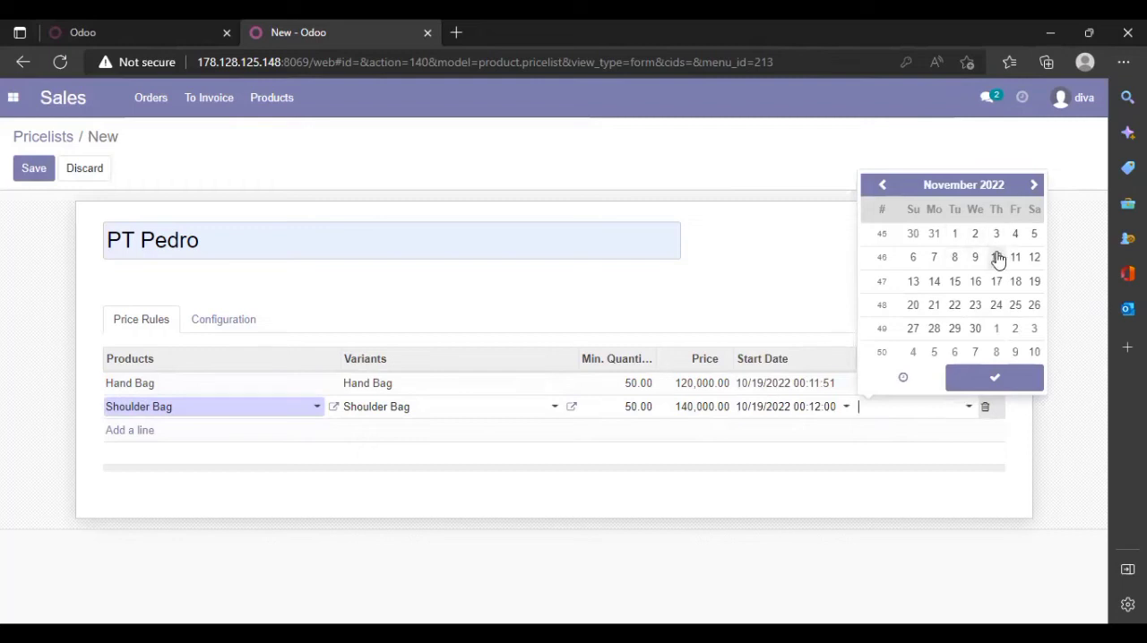
click(997, 259)
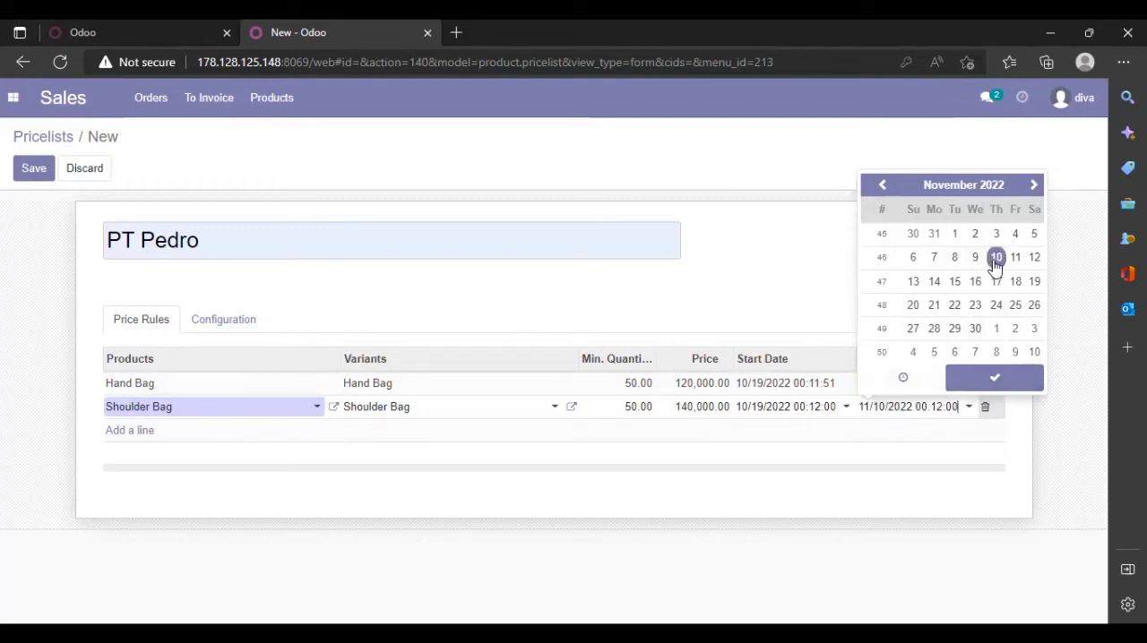
click(852, 389)
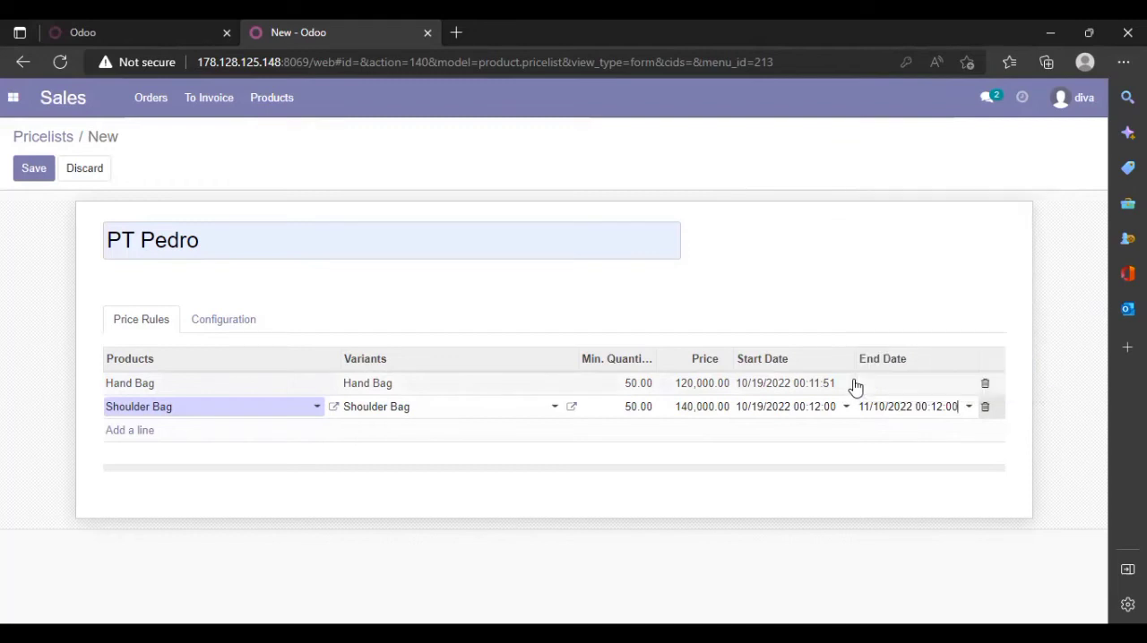
Set the end date of the Hand Bag price rule to 10/10/2022
click(921, 392)
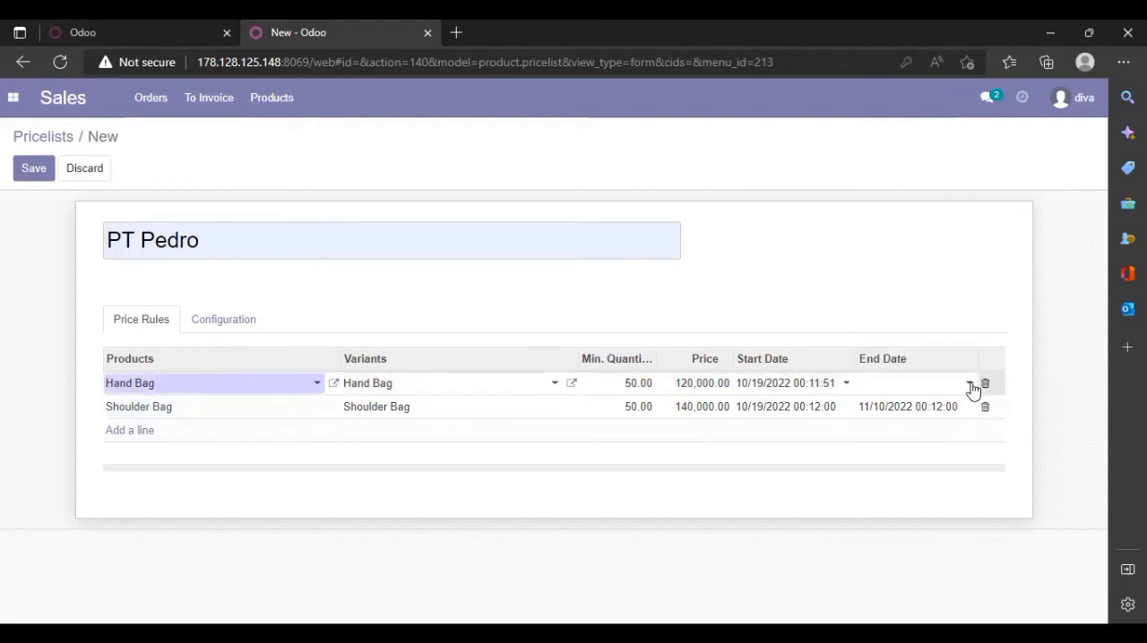
click(971, 387)
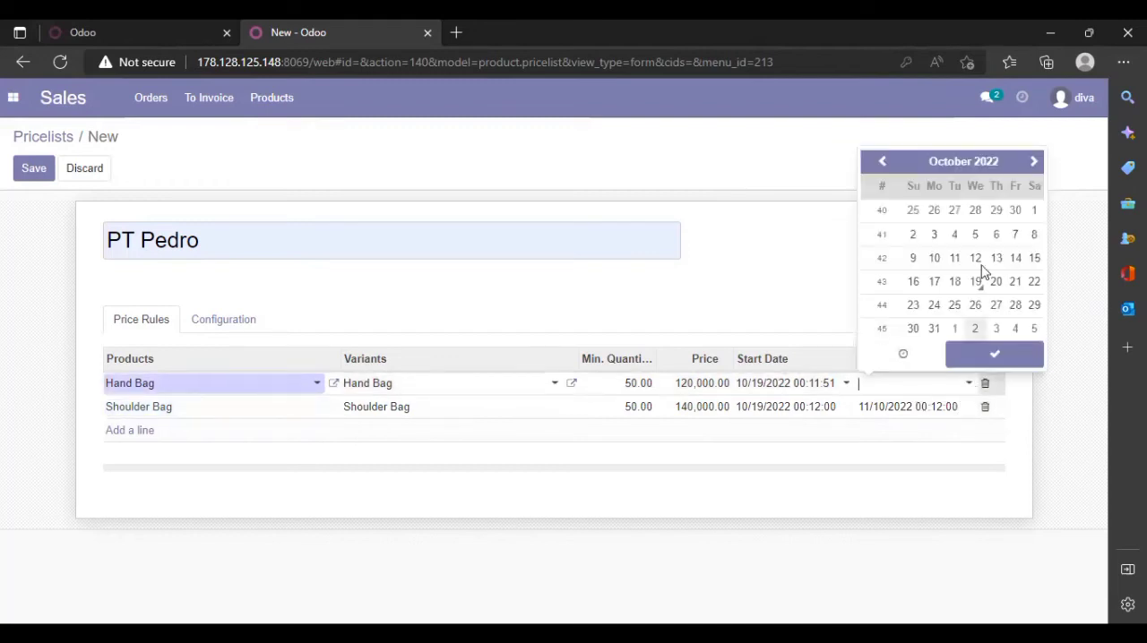
click(935, 259)
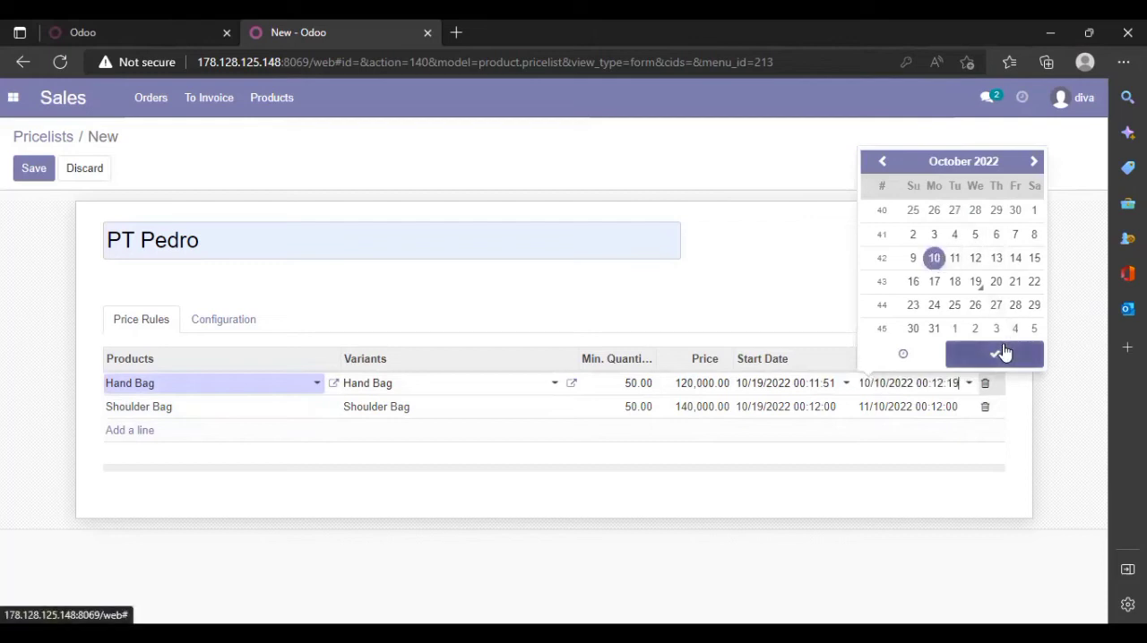
click(1004, 354)
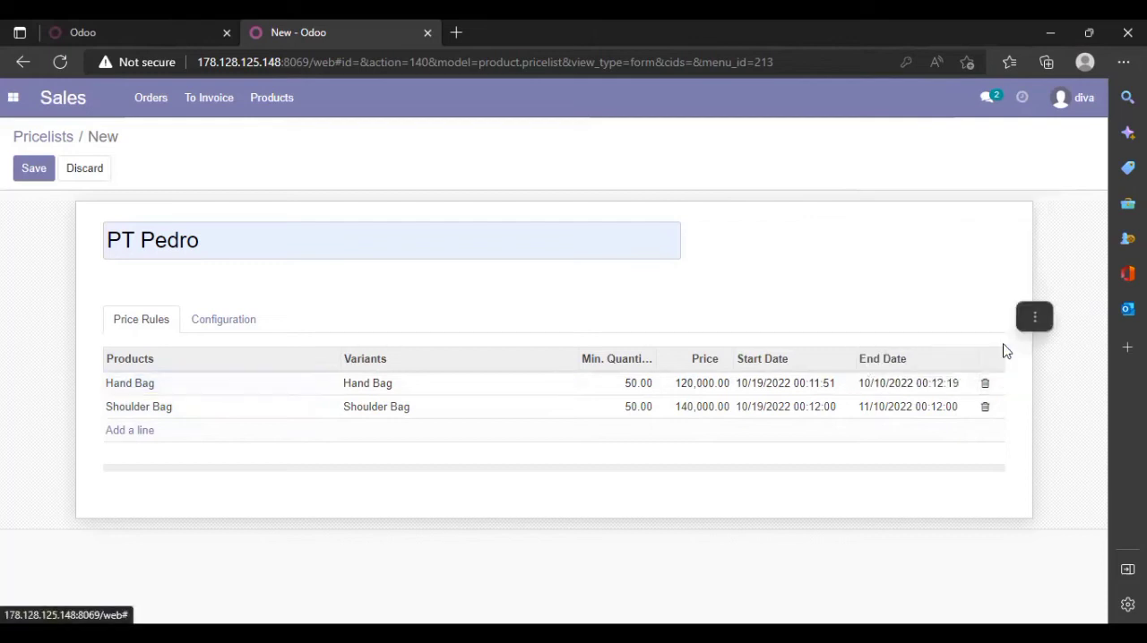
Set the end date of the Hand Bag price rule to 11/10/2022, save the pricelist and return to the pricelist overview
click(916, 389)
click(969, 382)
click(1034, 163)
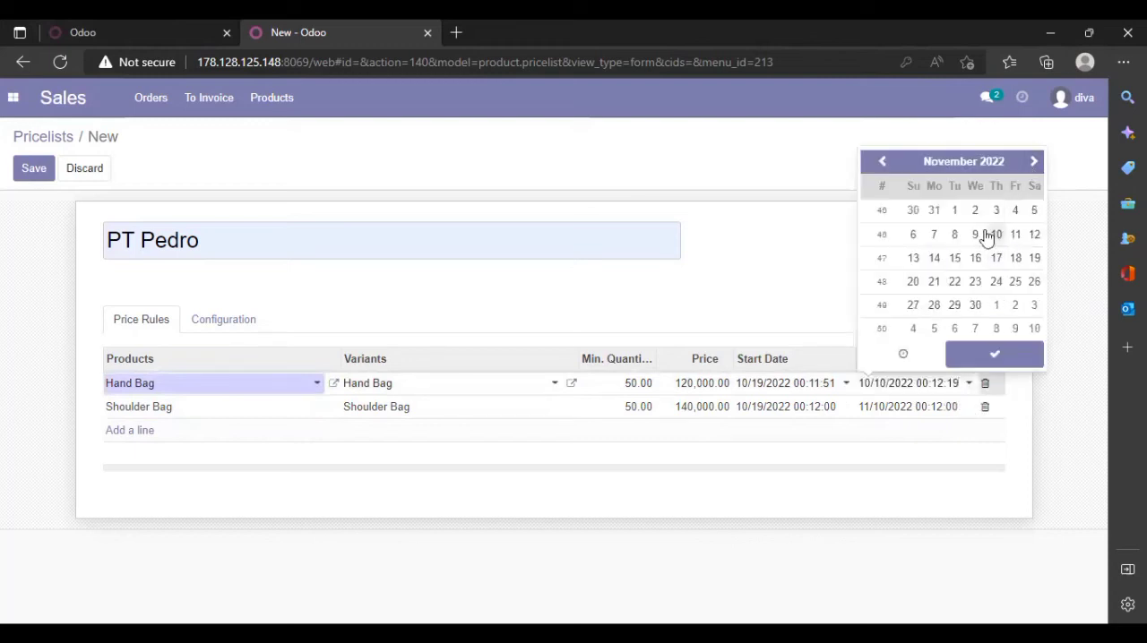
click(999, 237)
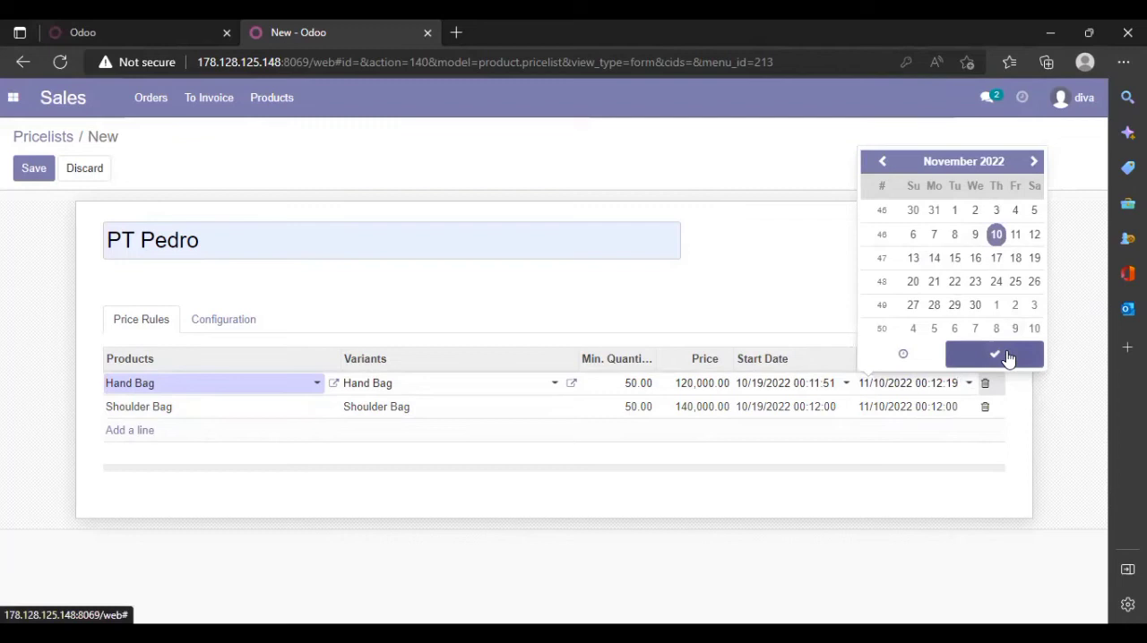
click(1002, 355)
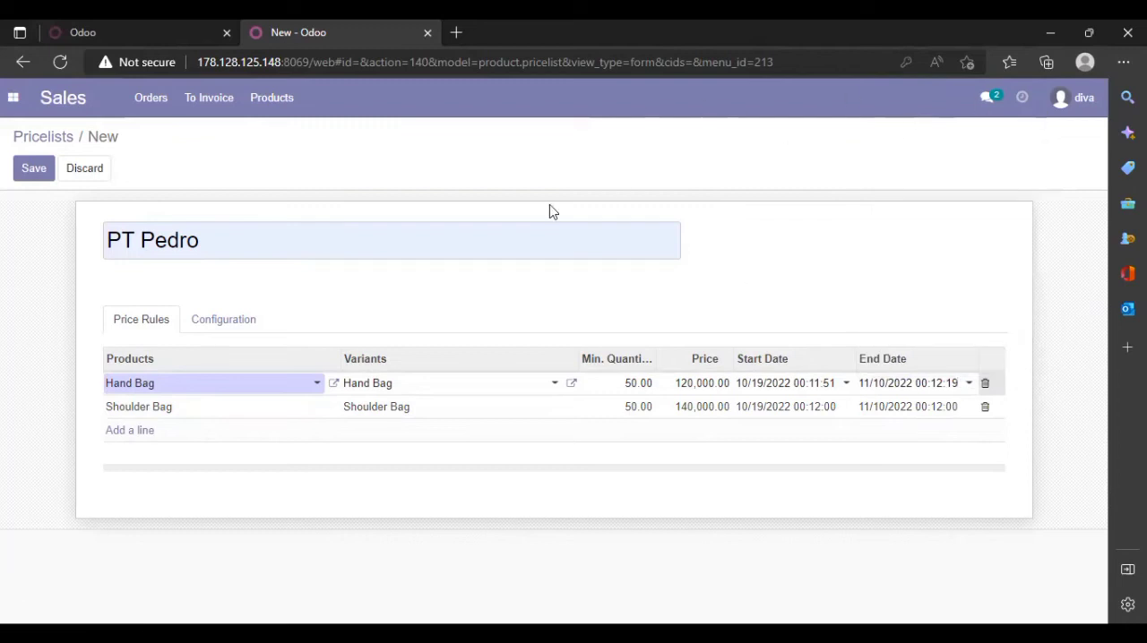
click(34, 171)
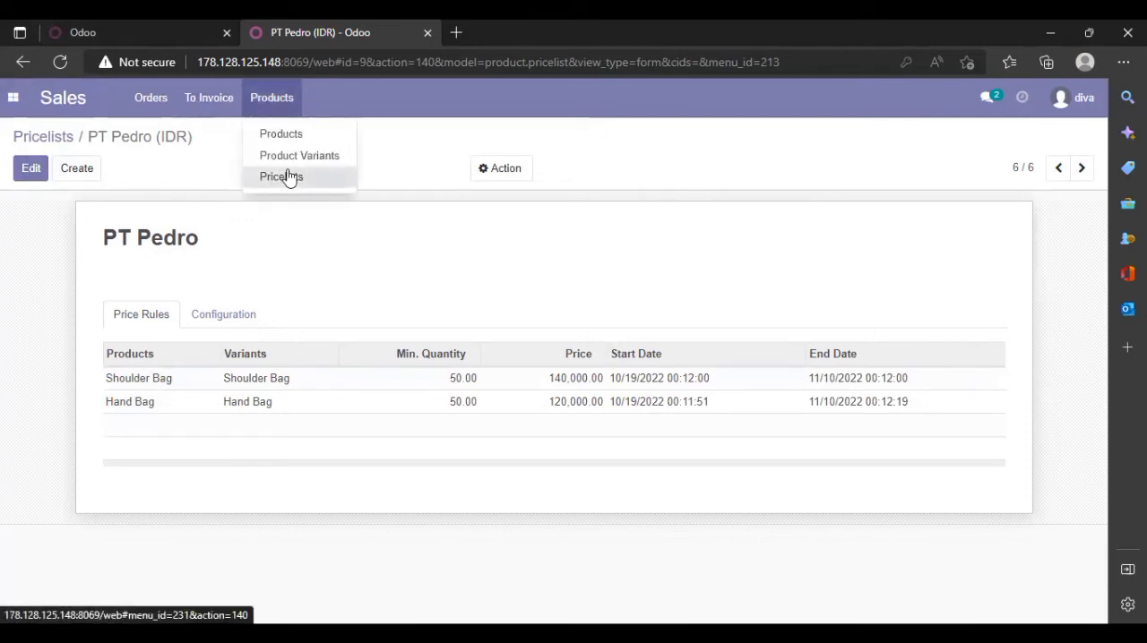
click(287, 177)
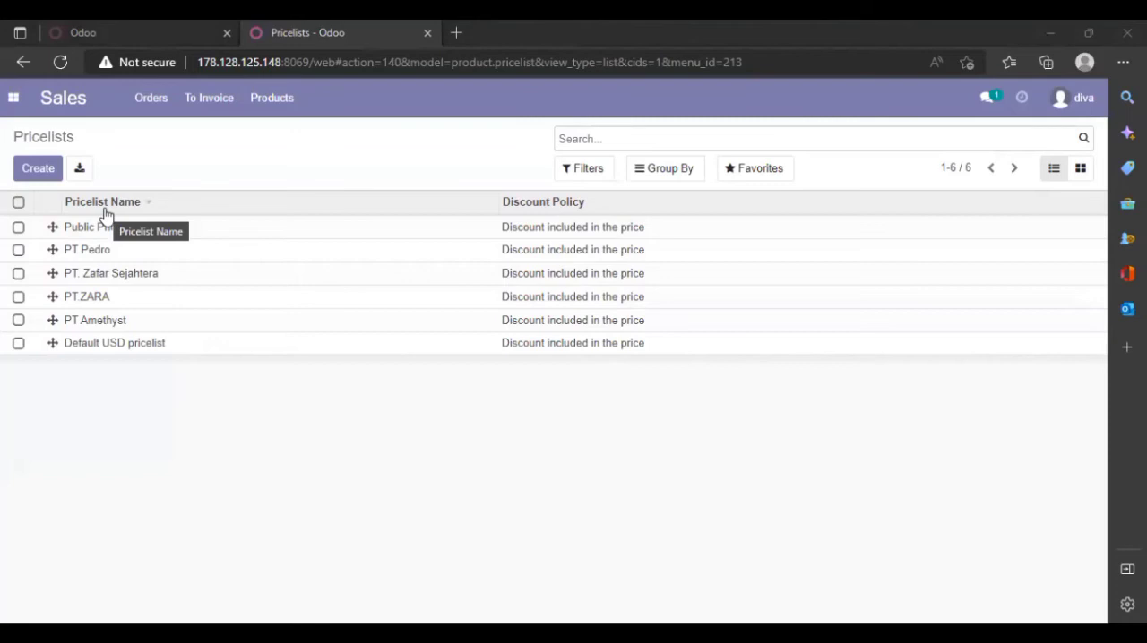
Create a new sales quotation with PT Pedro as the customer
click(149, 106)
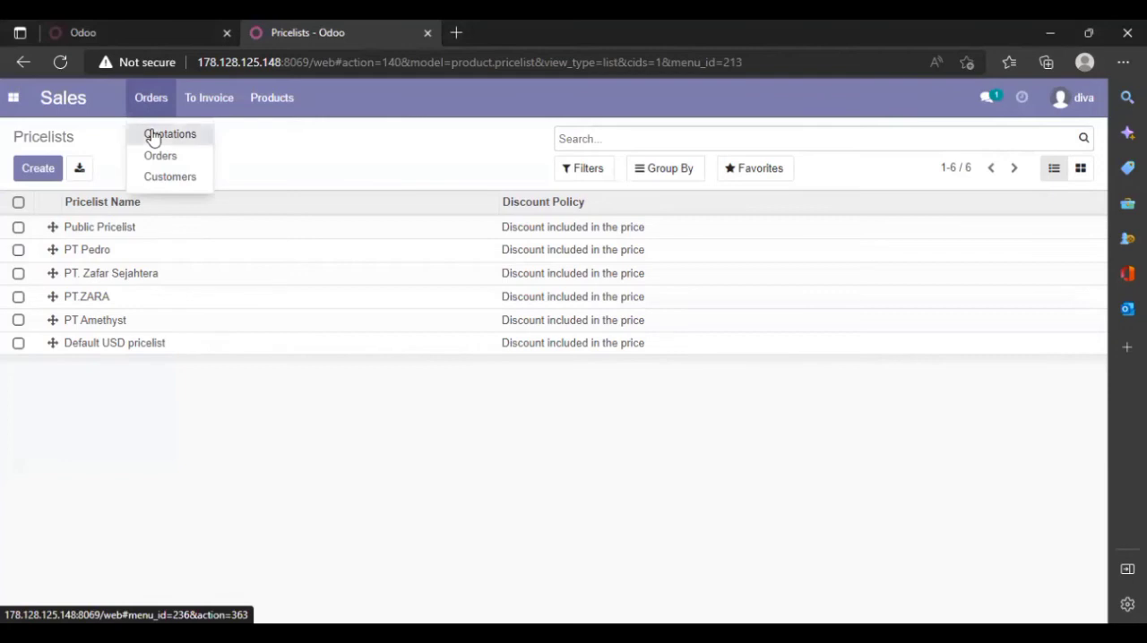
click(153, 135)
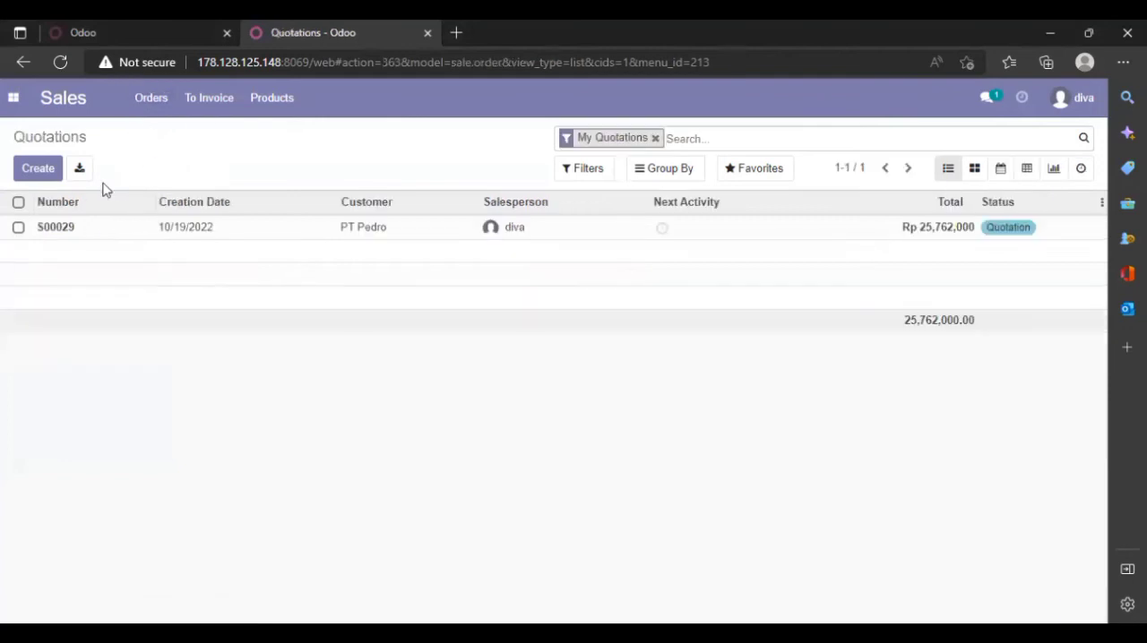
click(41, 173)
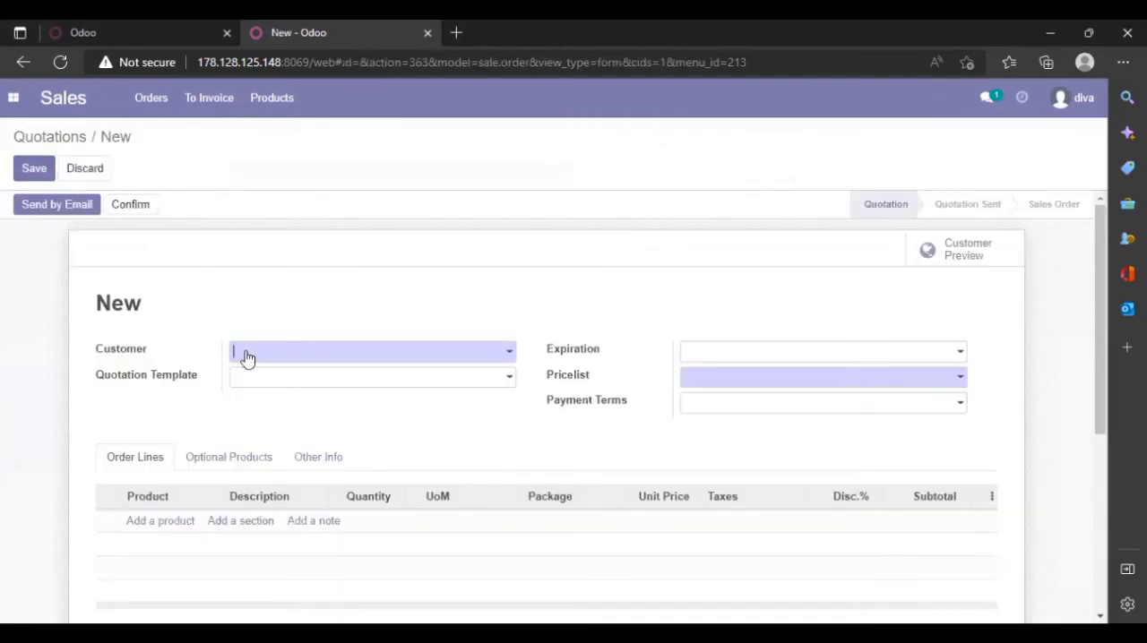
click(308, 353)
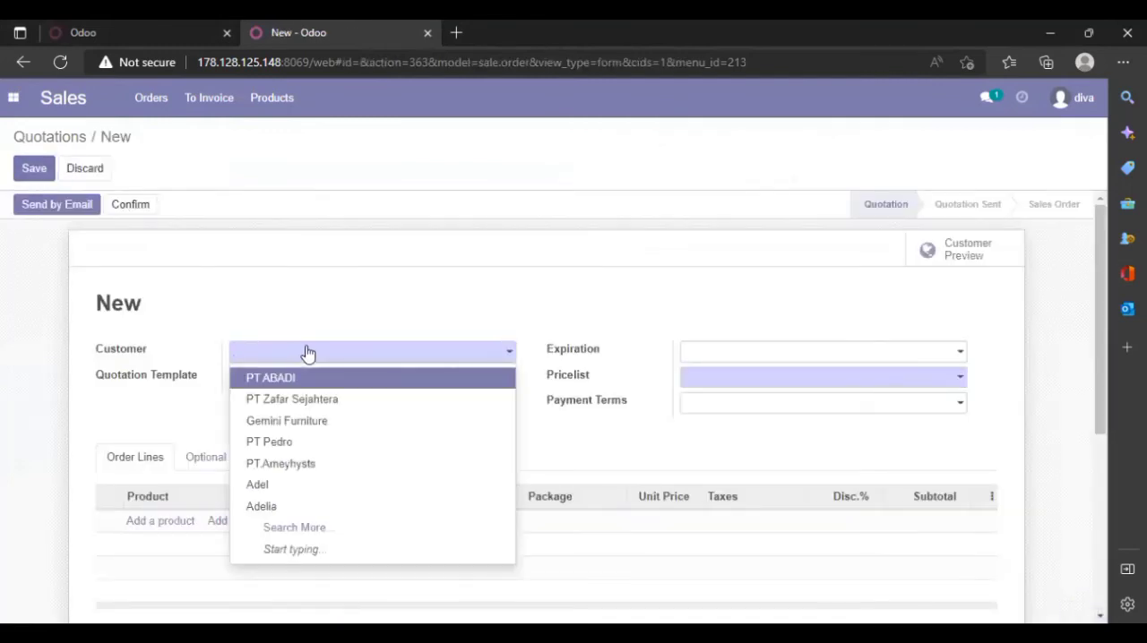
click(375, 441)
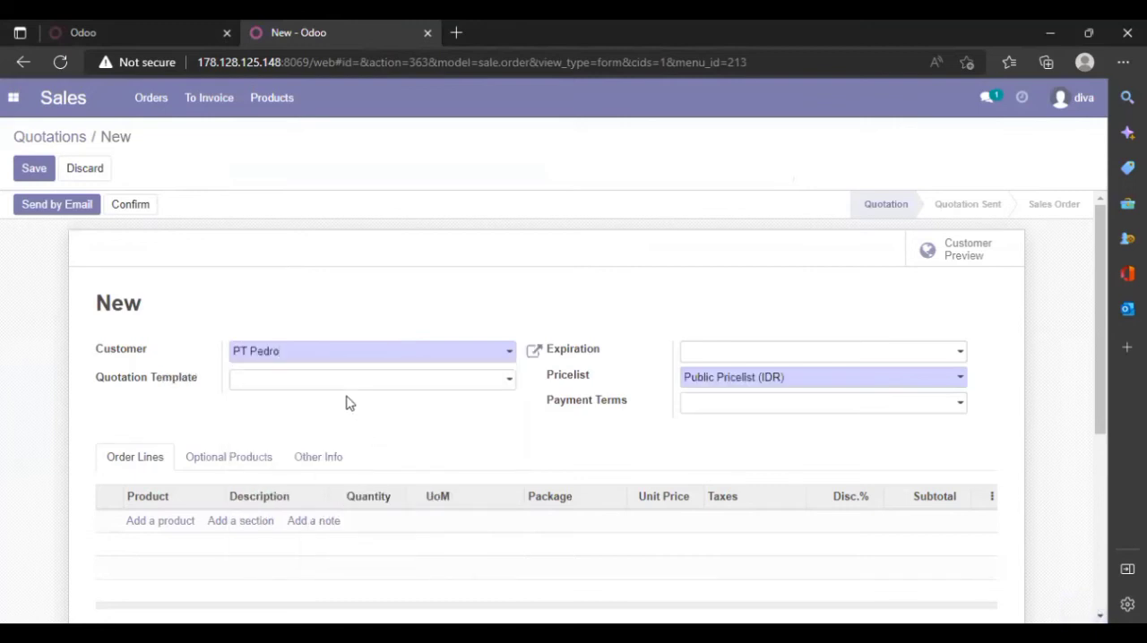
Add Hand Bag as the first product in the quotation's order lines
click(175, 528)
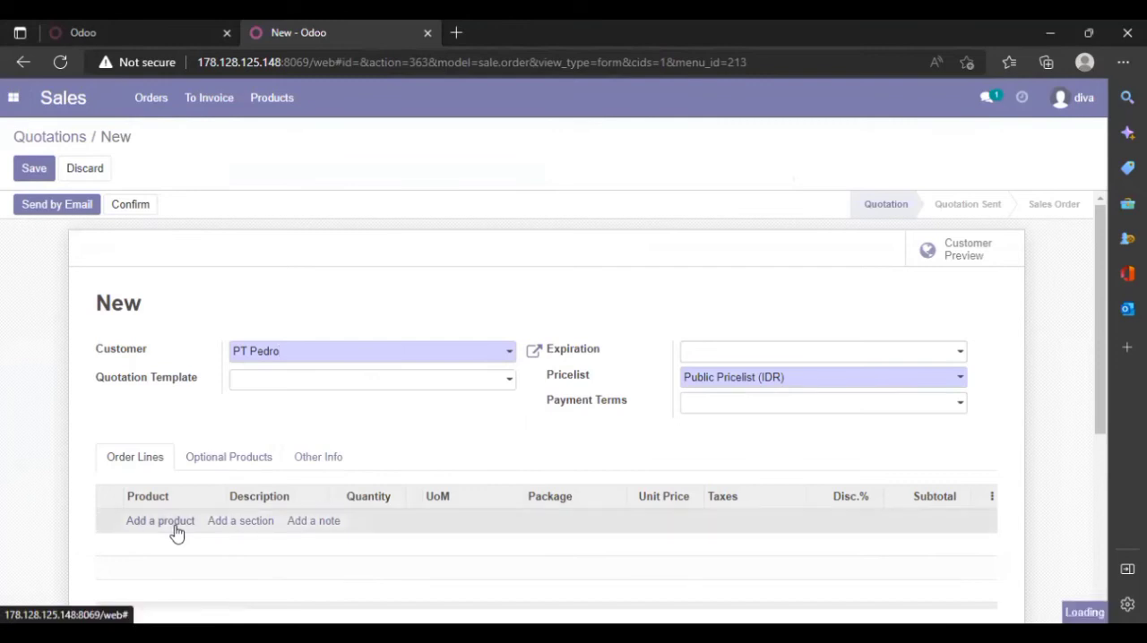
click(215, 524)
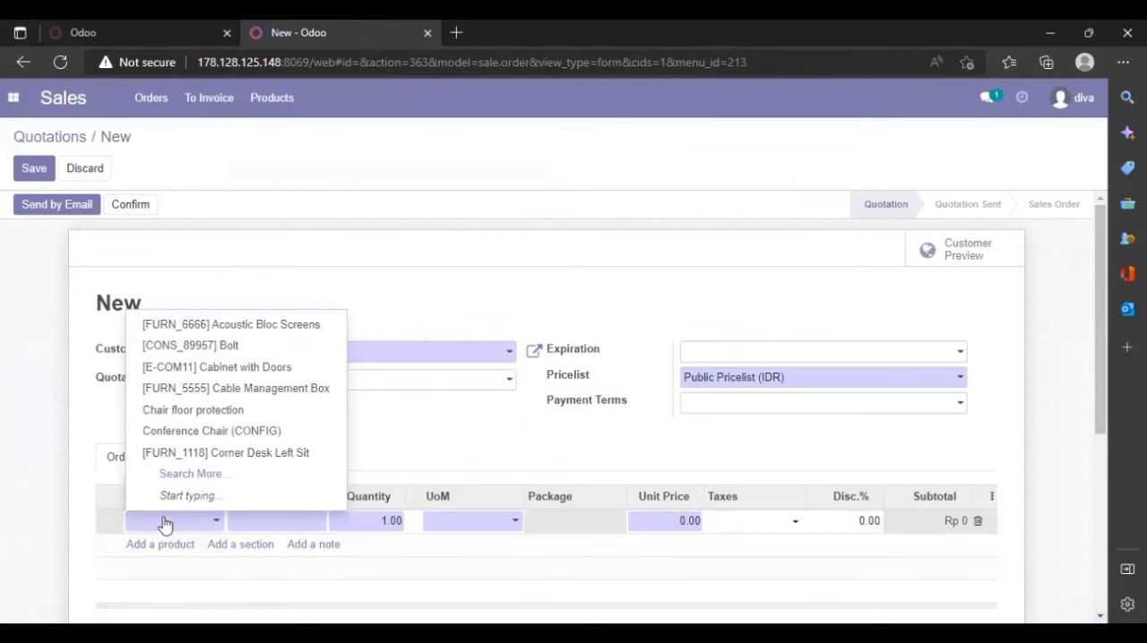
text(h)
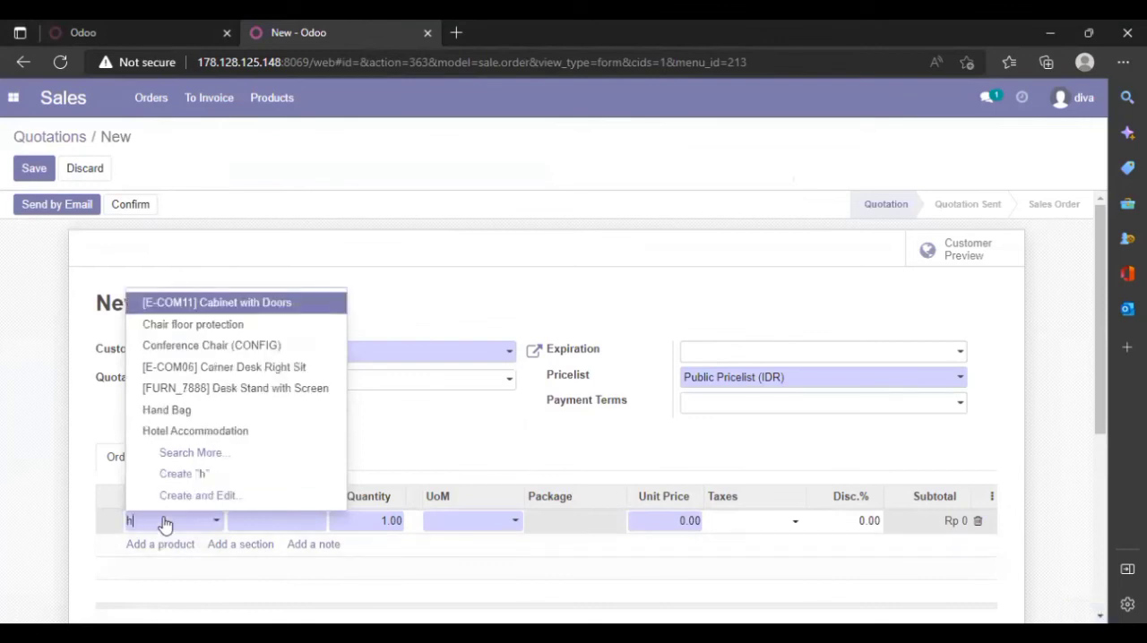
text(an)
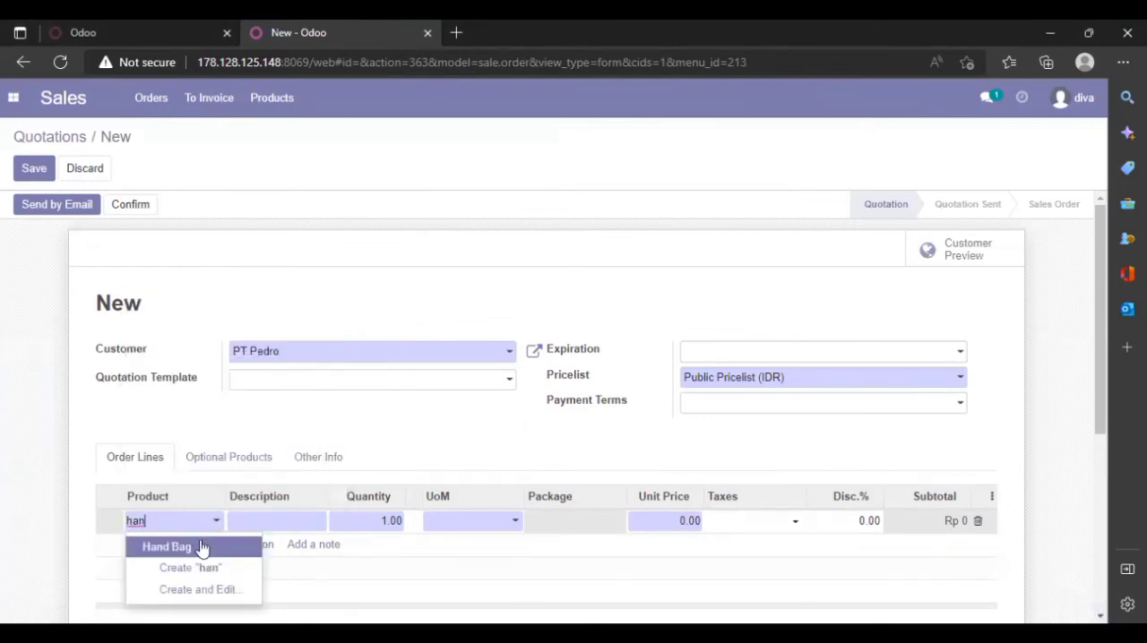
click(202, 548)
Add Shoulder Bag as the second product in the quotation's order lines
click(185, 546)
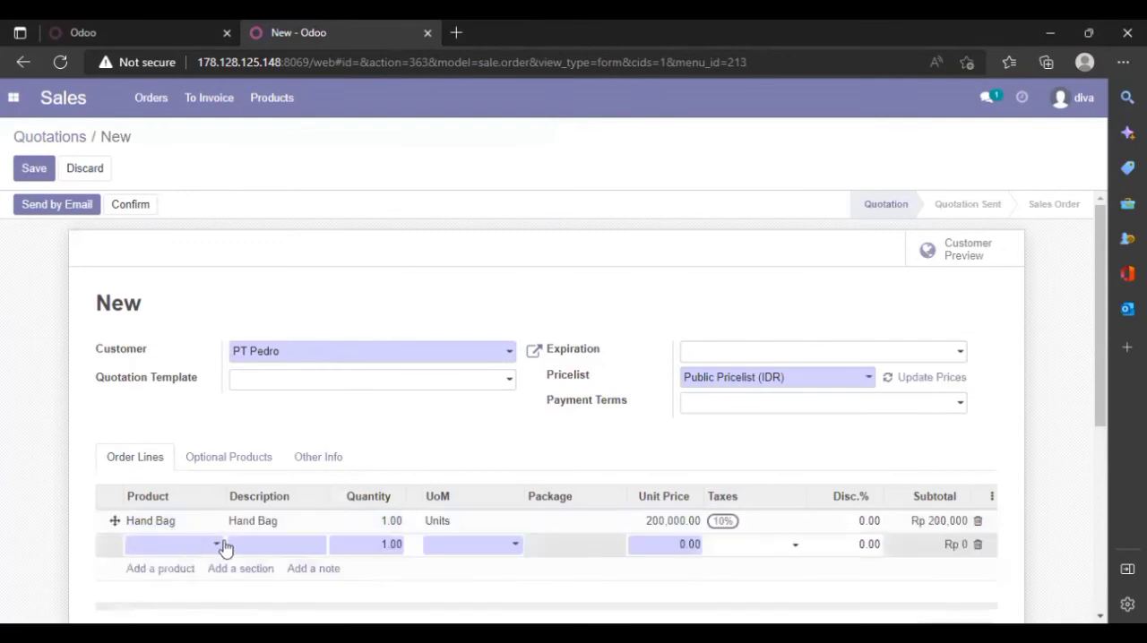
click(221, 546)
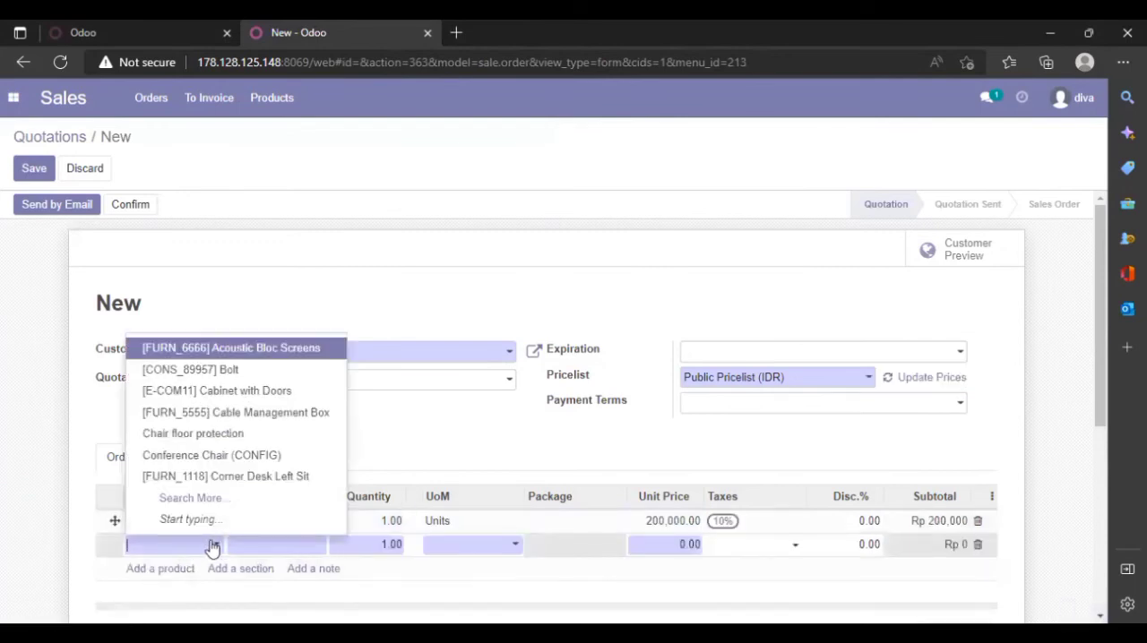
text(s)
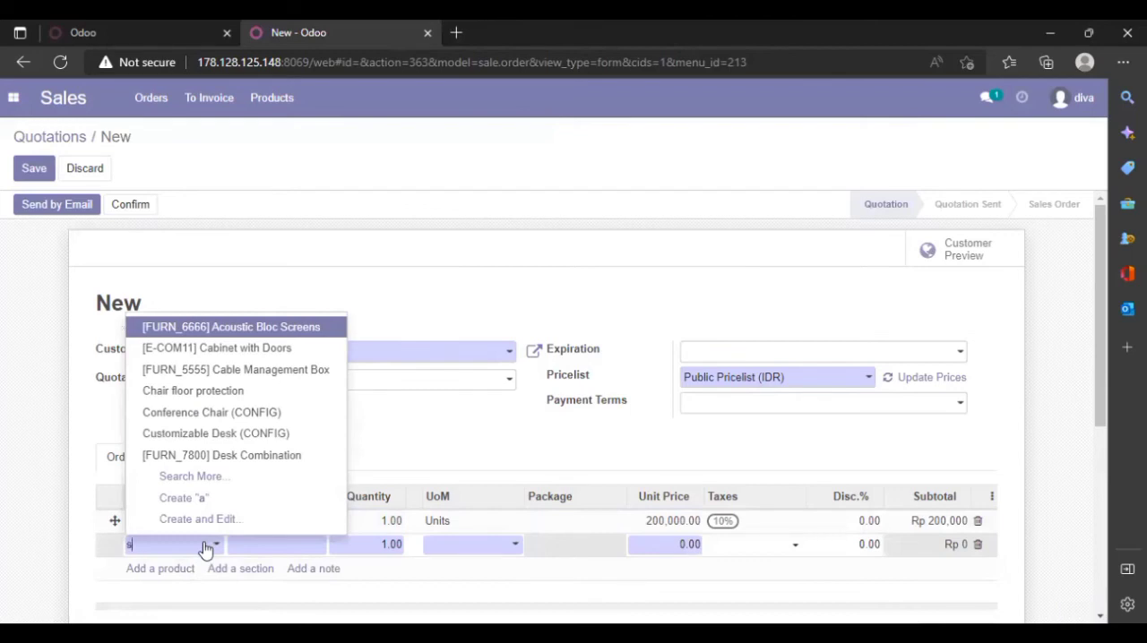
text(hou)
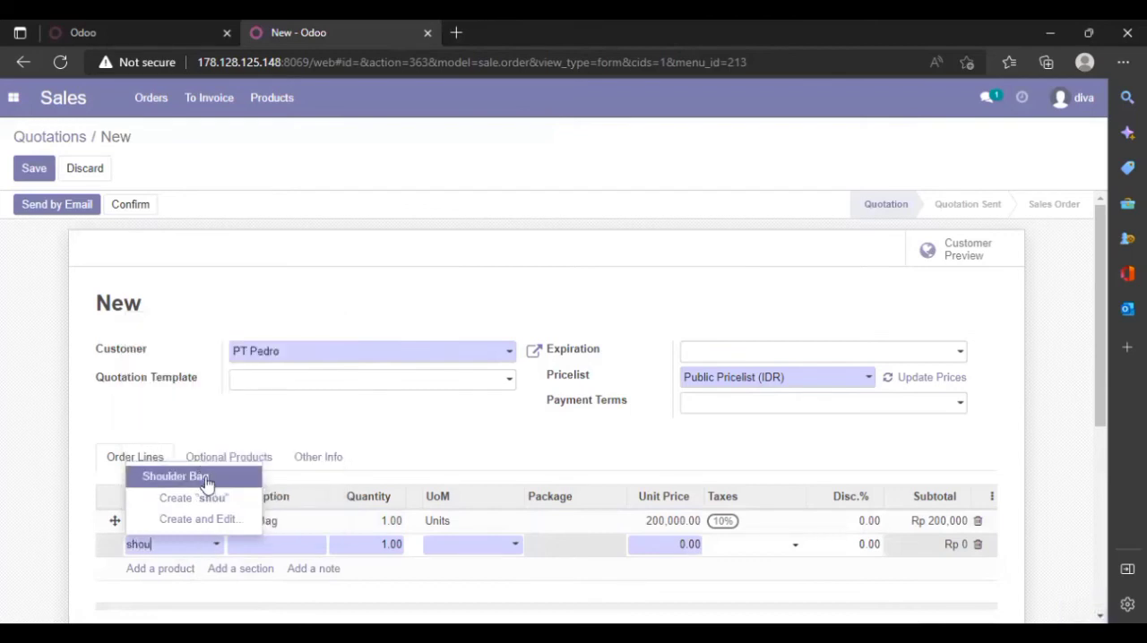
click(205, 479)
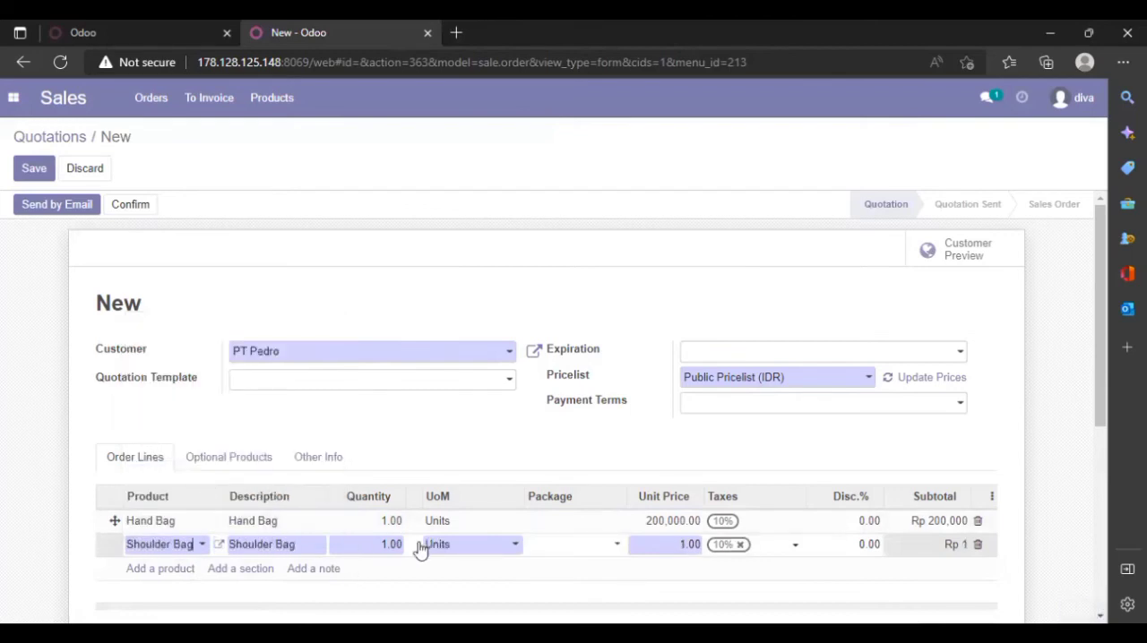
Set the order quantity to 100 for Hand Bag and 80 for Shoulder Bag
click(399, 520)
key(BackSpace)
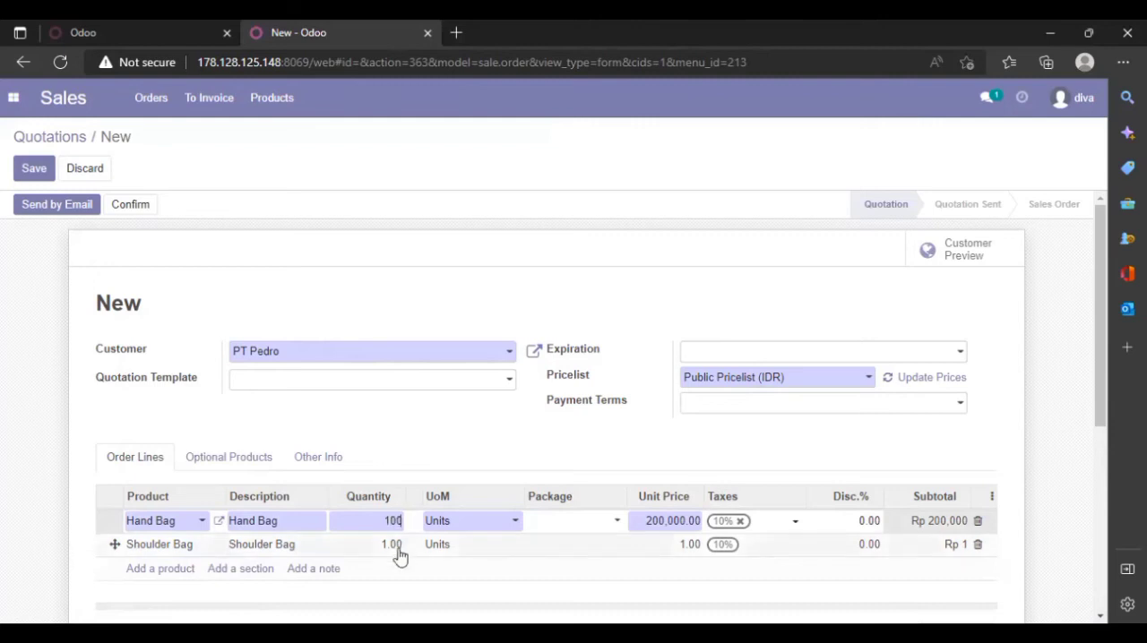
click(398, 547)
key(BackSpace)
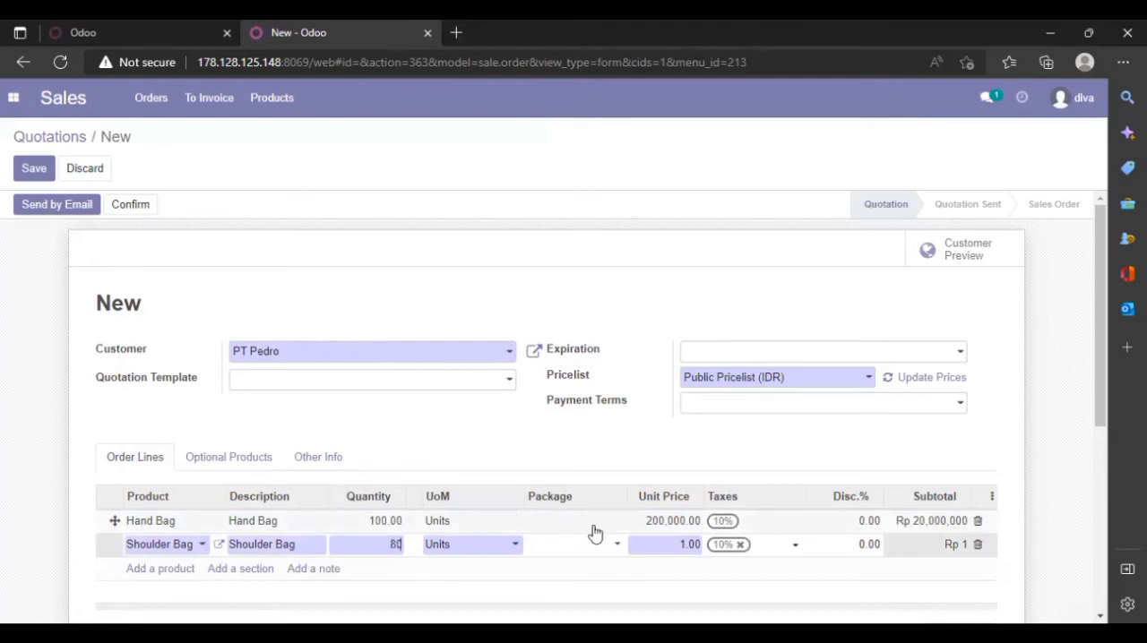
Set the unit price to 120,000 for the Hand Bag line and 140,000 for the Shoulder Bag line
click(683, 521)
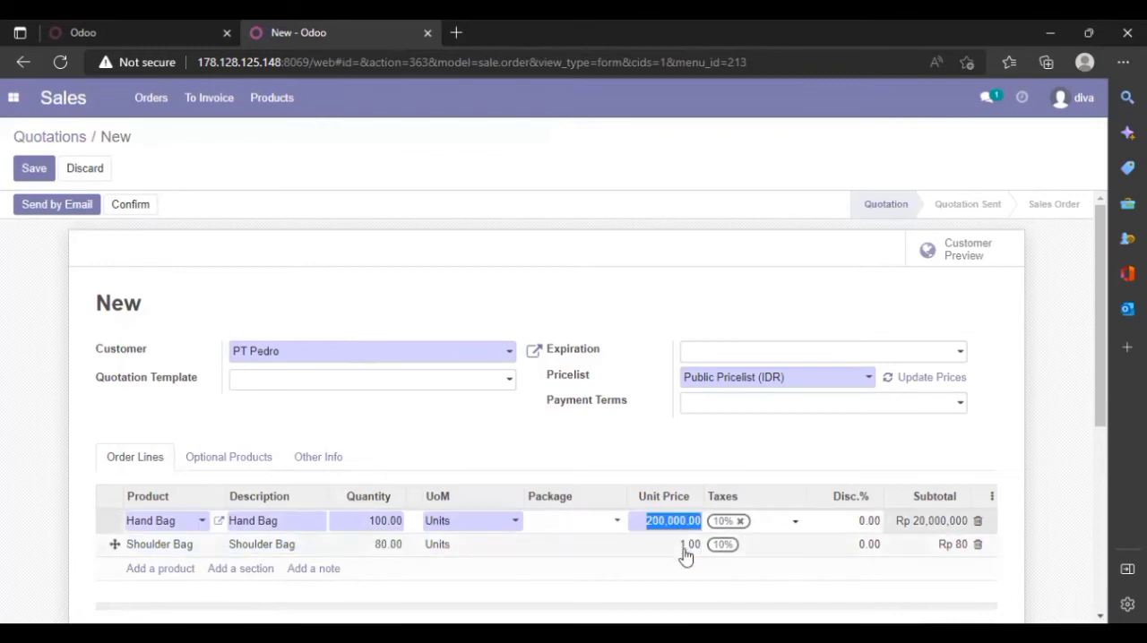
click(687, 545)
double_click(698, 544)
key(BackSpace)
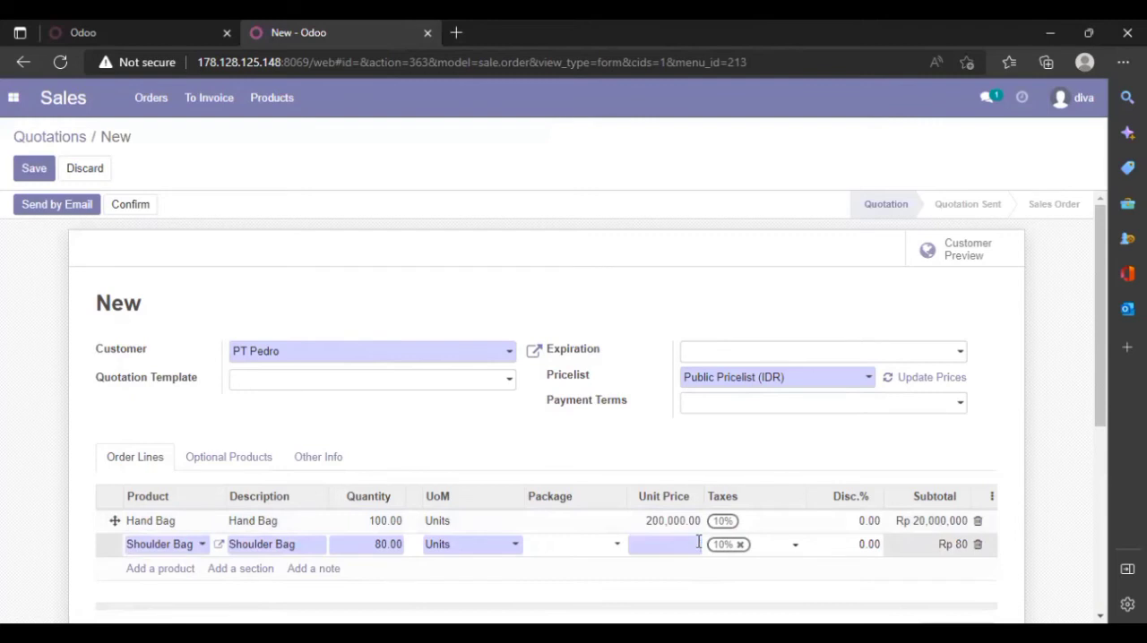
click(682, 522)
key(BackSpace)
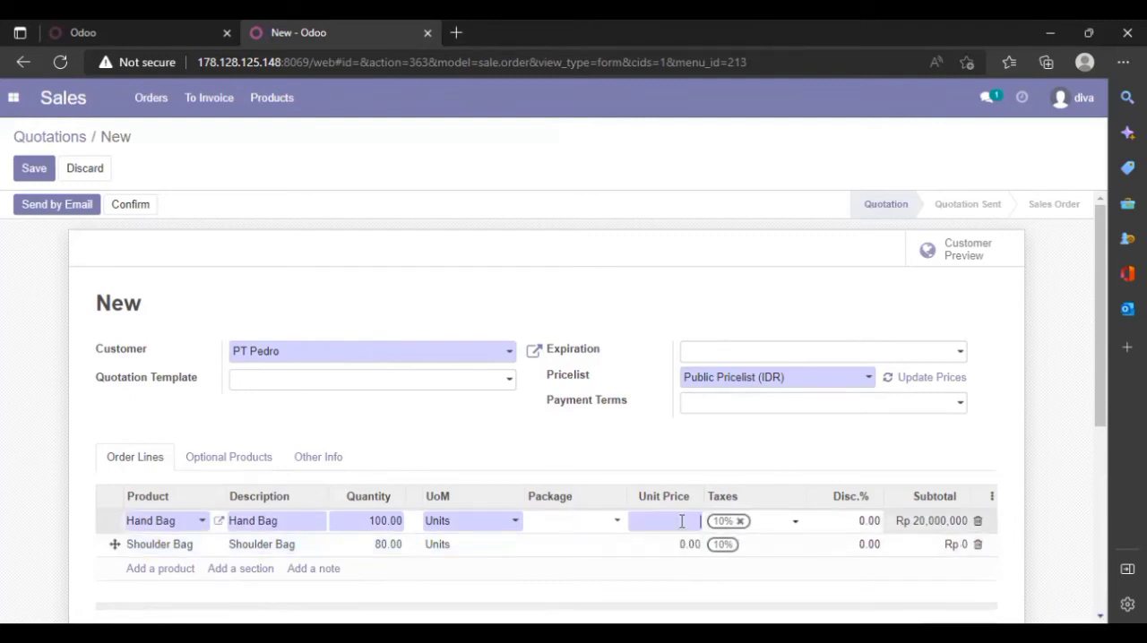
text(120,000)
click(676, 544)
key(BackSpace)
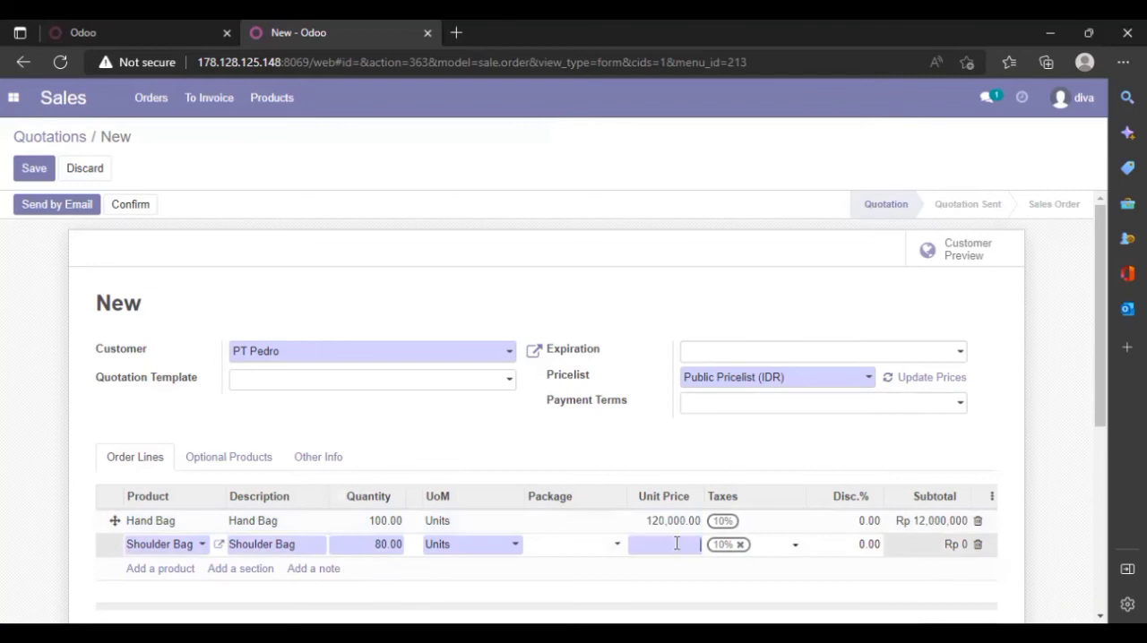
text(140.00)
click(874, 525)
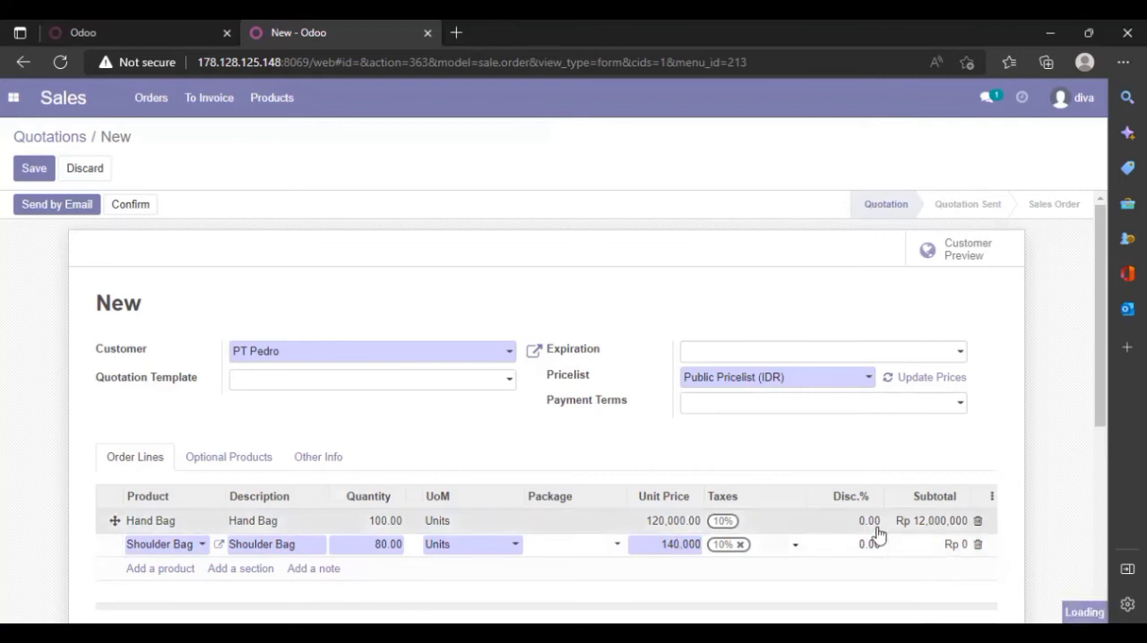
click(784, 529)
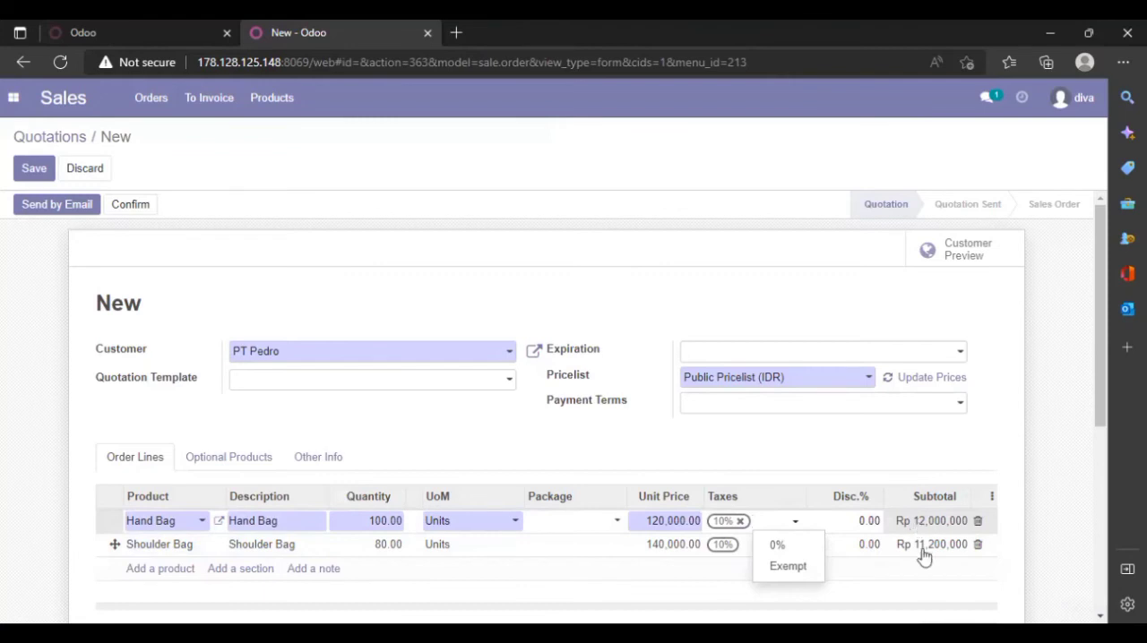
Add shipping to the quotation using the PT pedro shipping method
drag(1097, 420, 1100, 554)
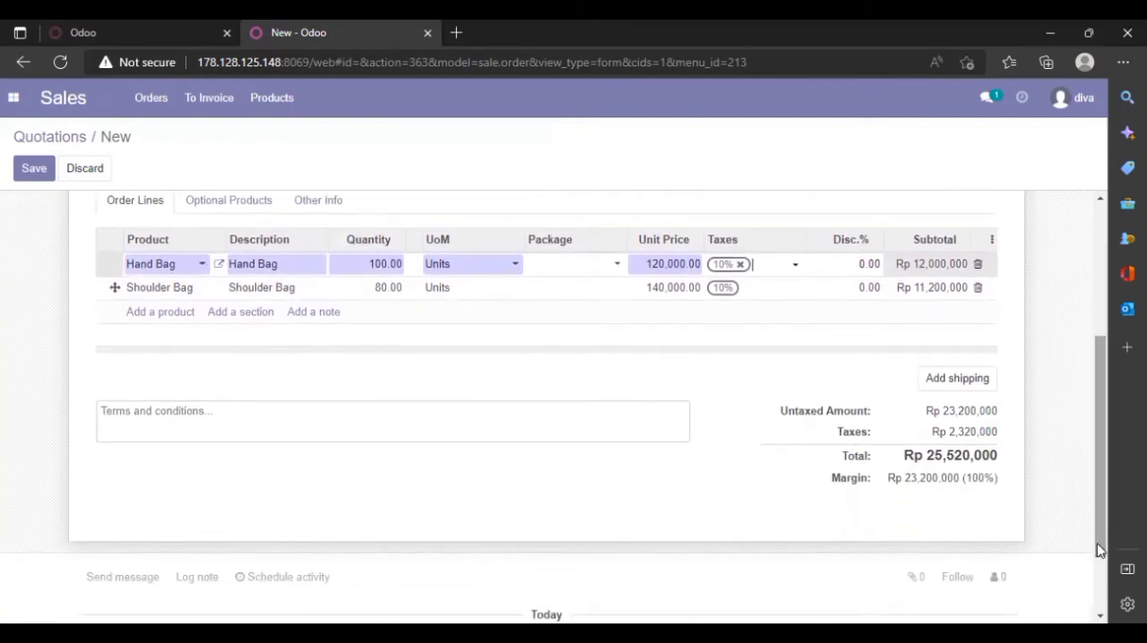
click(976, 392)
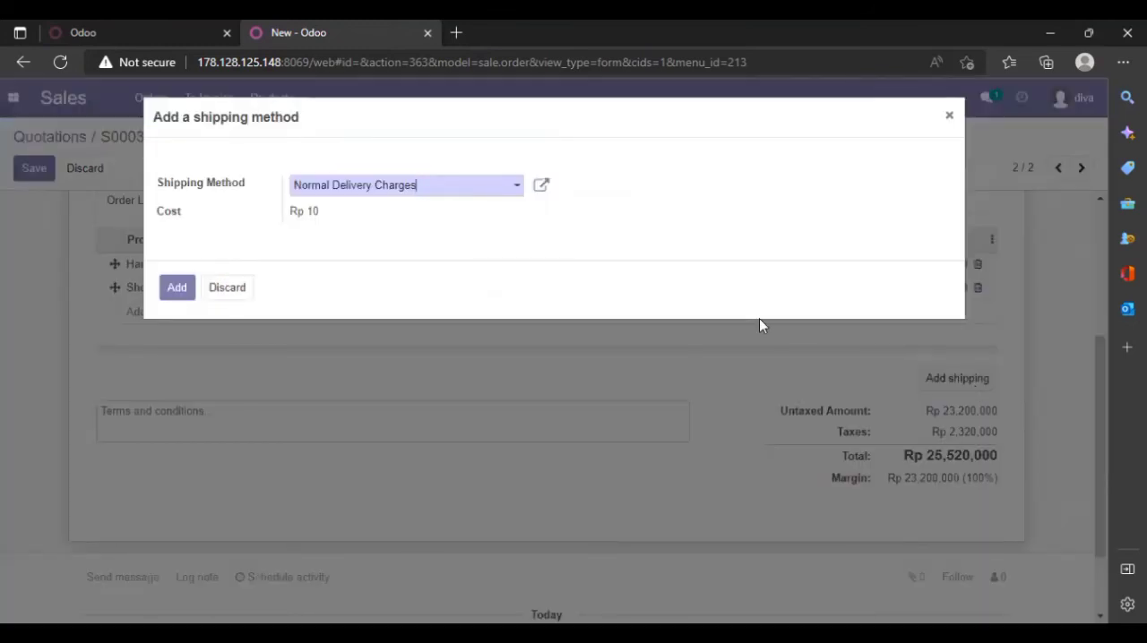
click(507, 195)
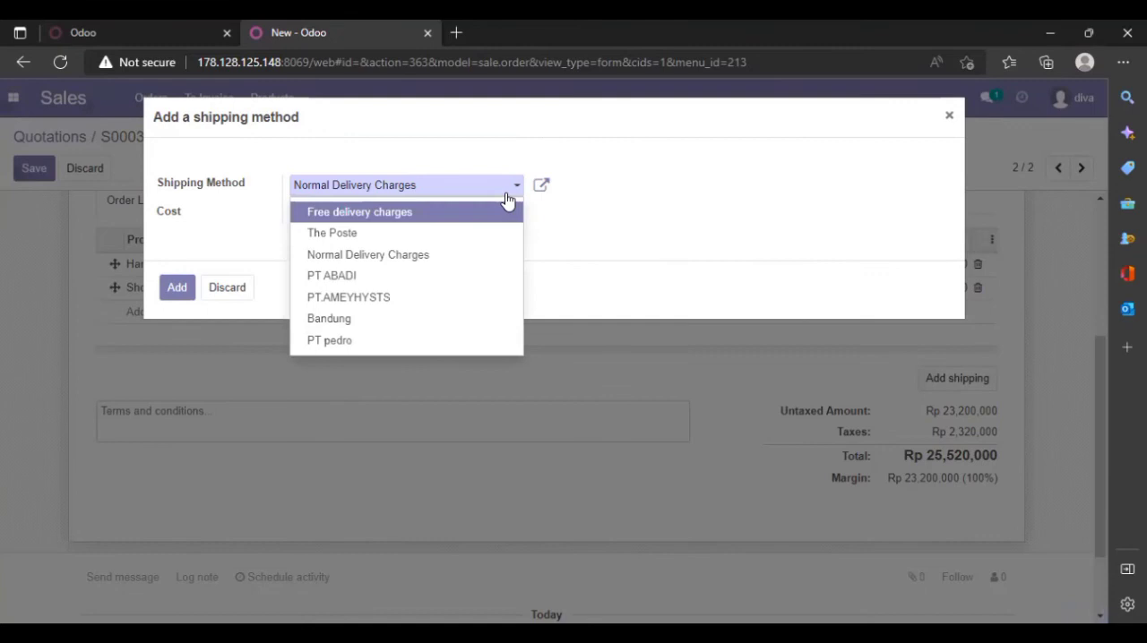
click(456, 343)
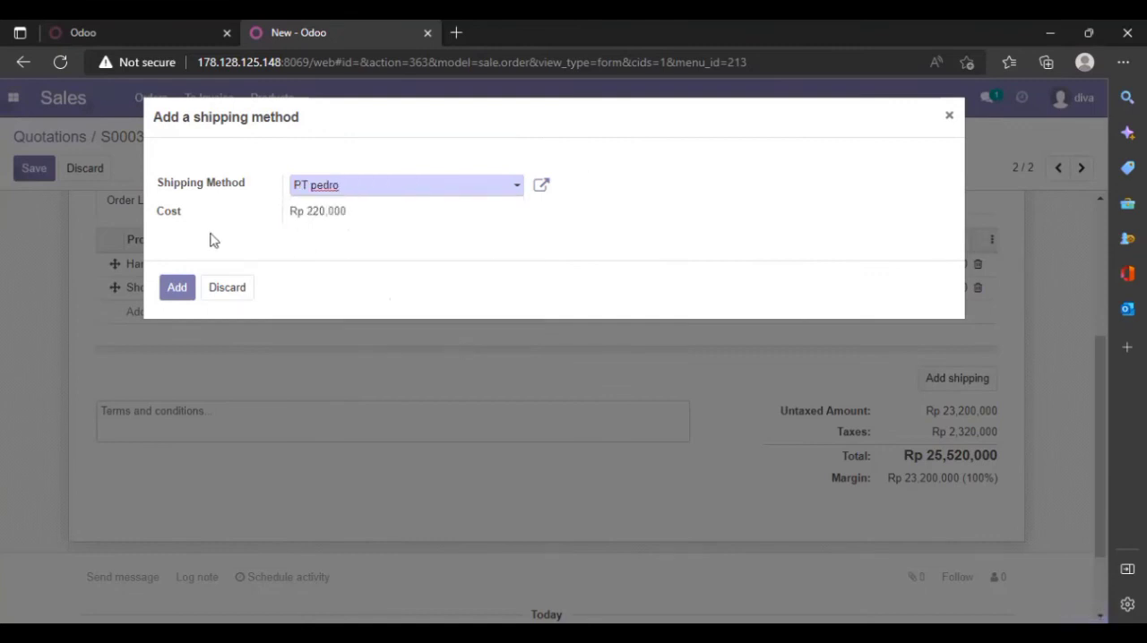
click(178, 288)
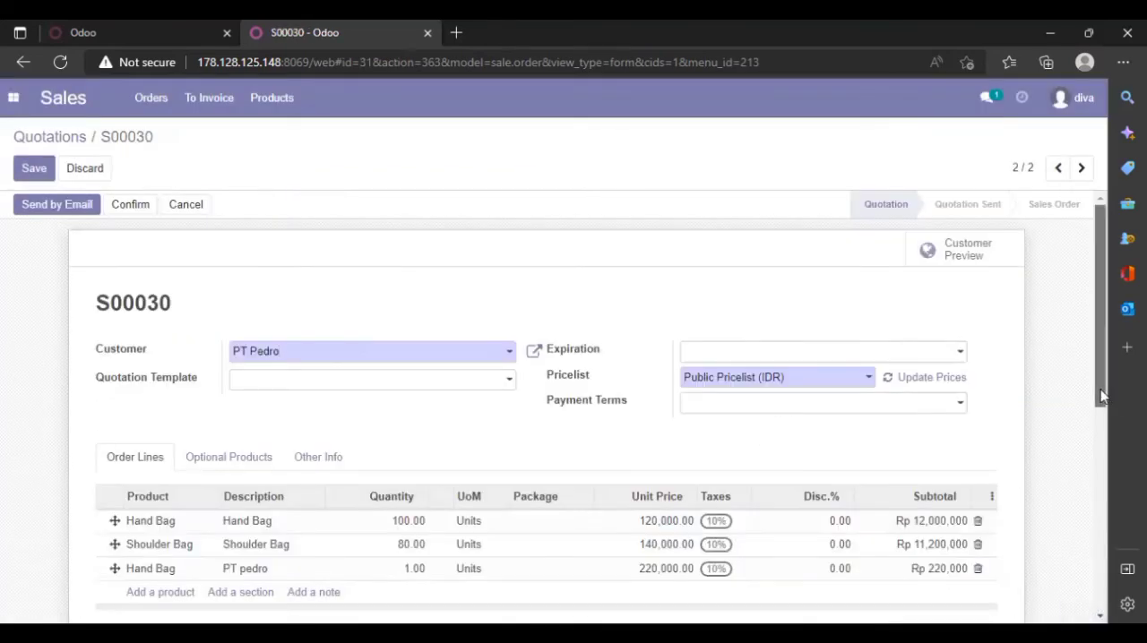
Review the quotation's order lines and totals, and return to the quotations list
scroll(1102, 448, down, 2)
scroll(1105, 511, down, 3)
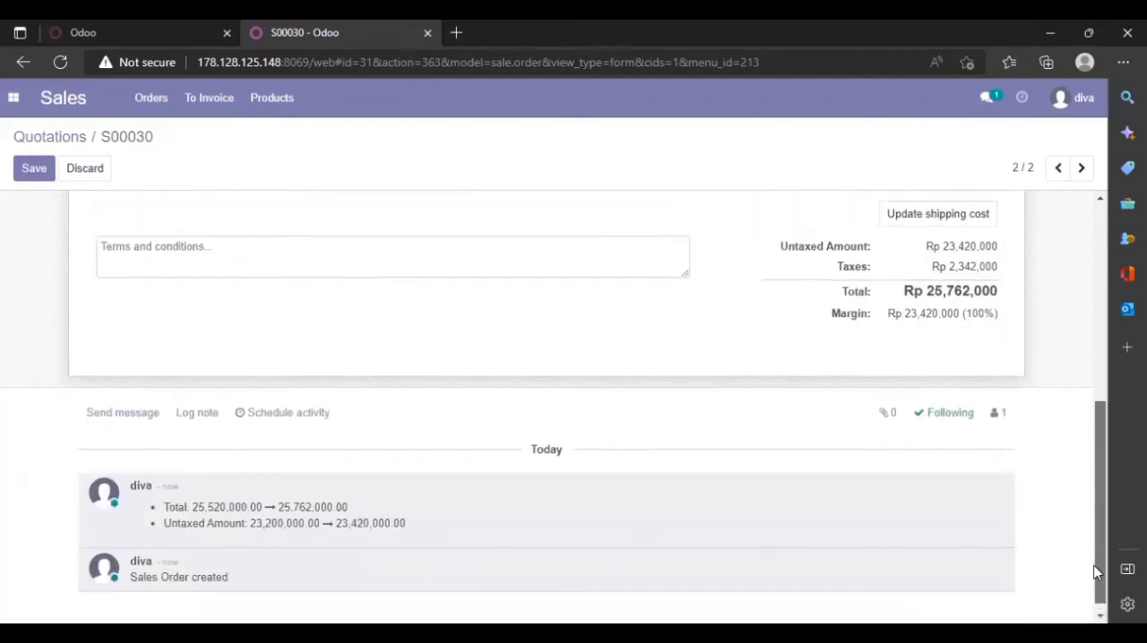
scroll(1086, 458, up, 3)
scroll(1086, 459, up, 3)
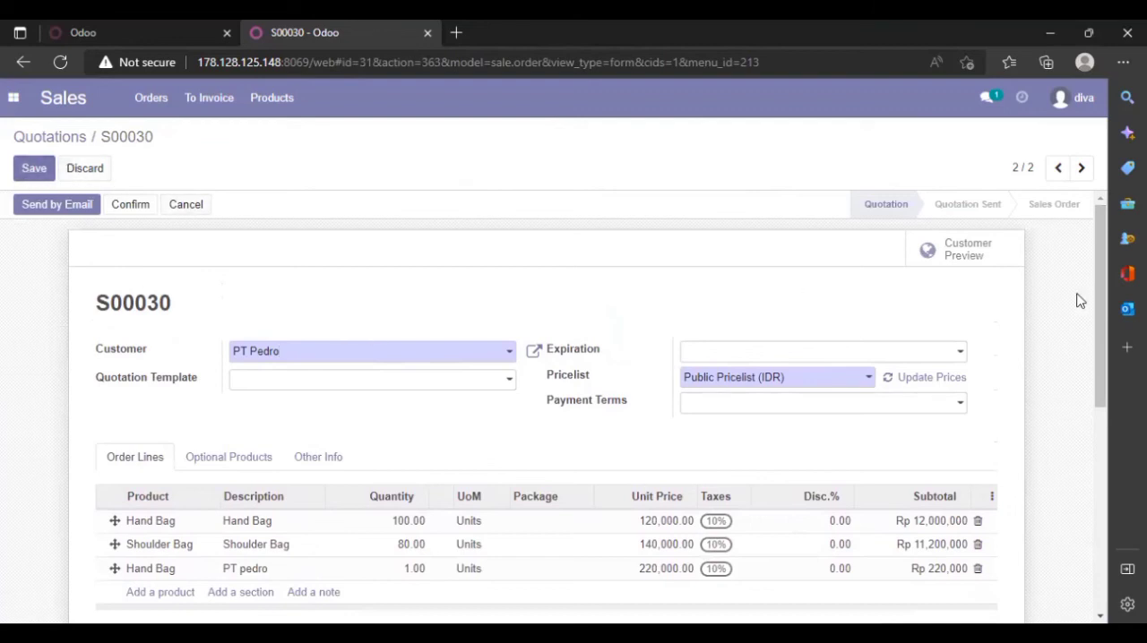
scroll(1100, 285, down, 4)
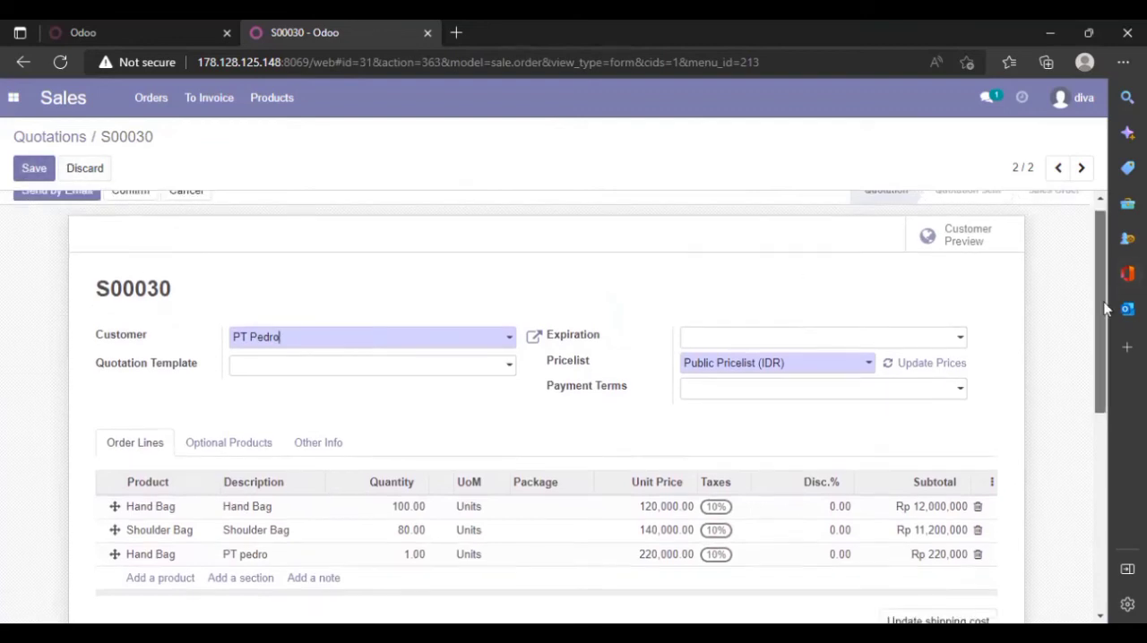
scroll(1063, 269, up, 4)
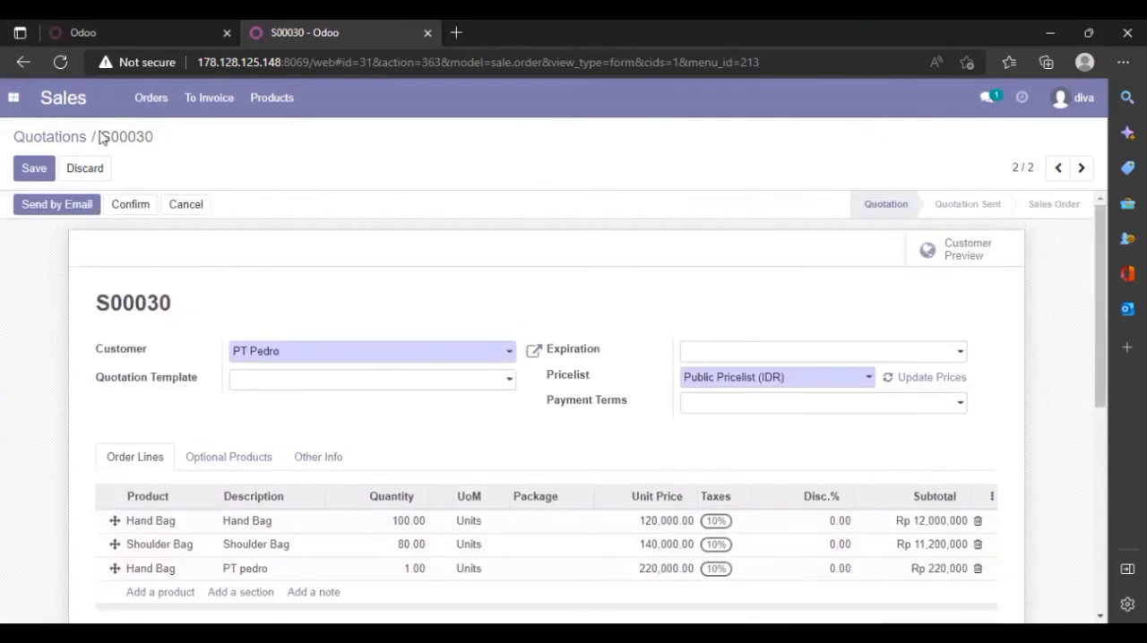
click(149, 98)
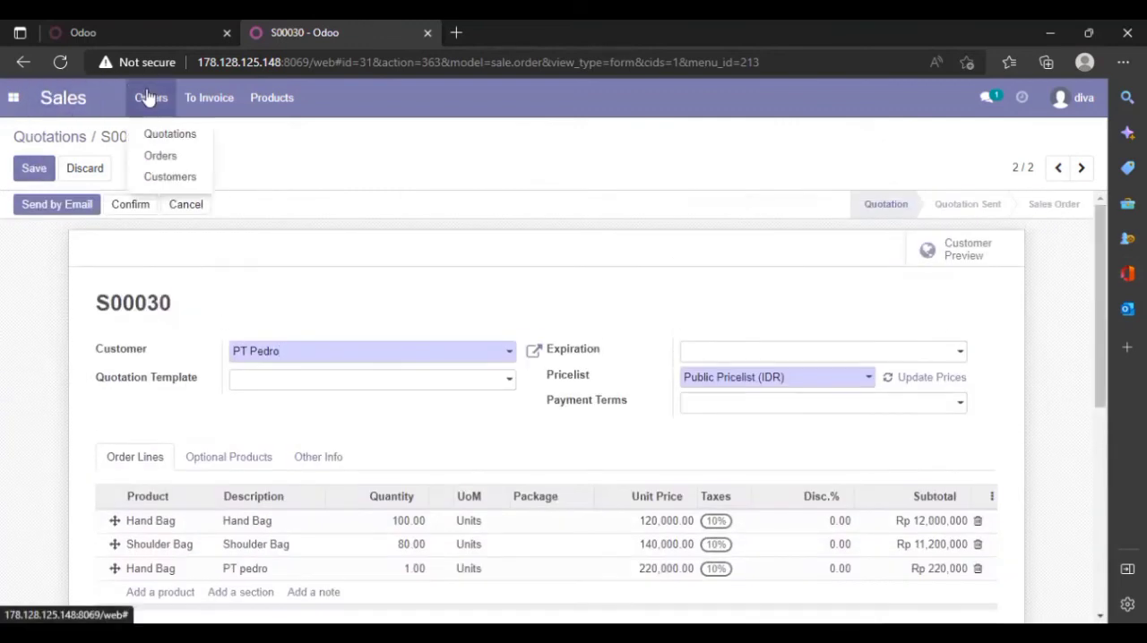
click(173, 137)
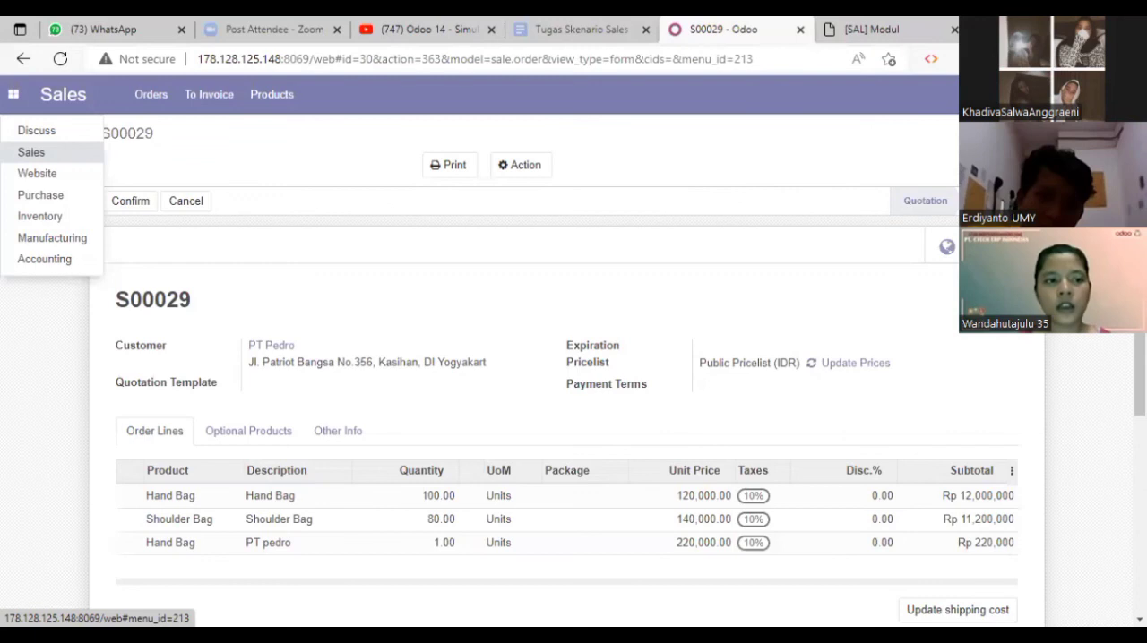
List the quotations of all salespeople by removing the My Quotations filter, and open the newest PT Pedro quotation
click(31, 152)
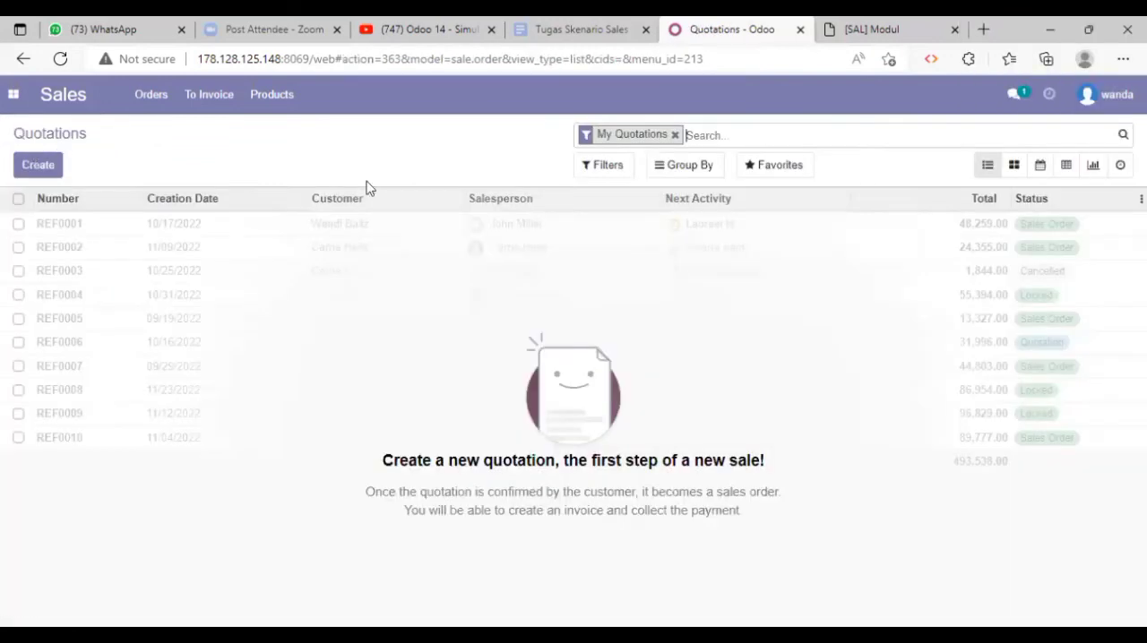
click(675, 135)
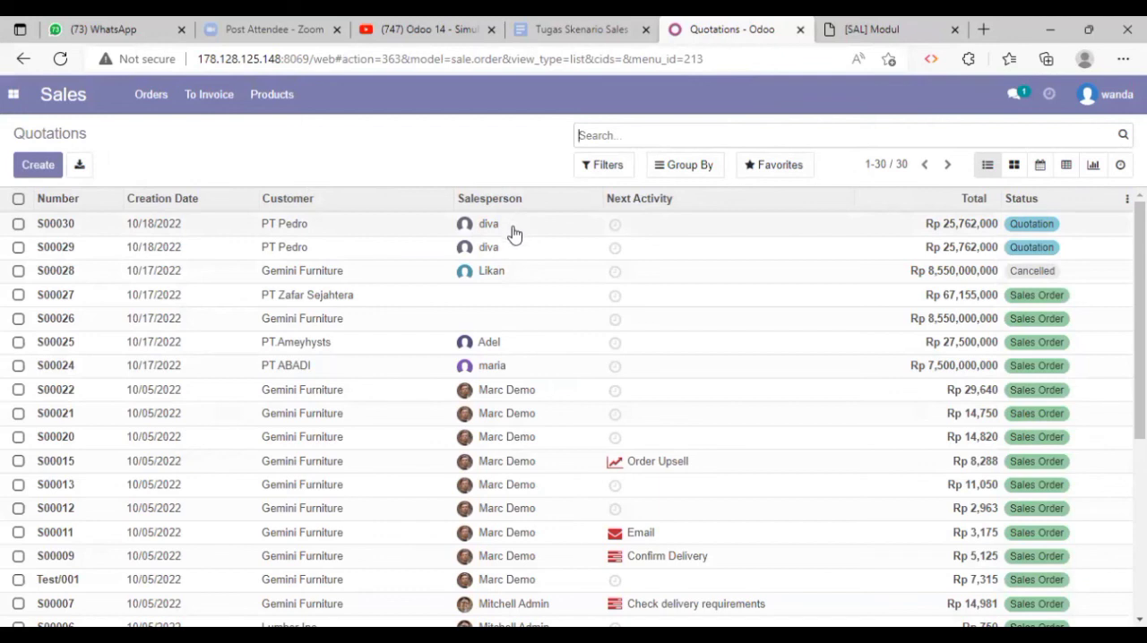
click(513, 232)
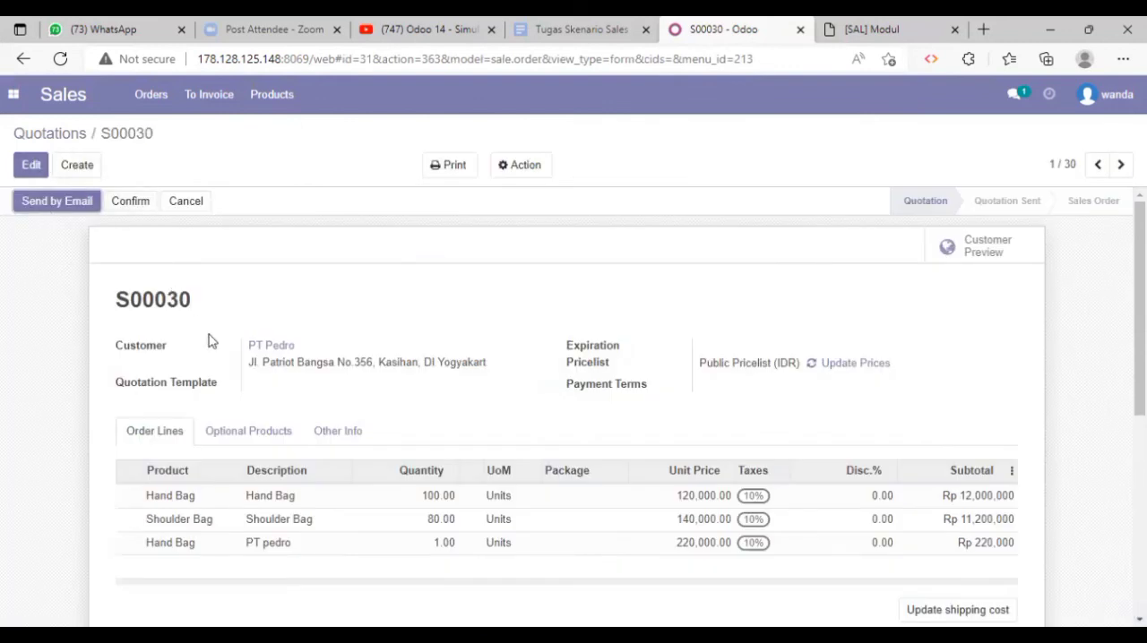
Check the PT Pedro quotation's lines and totals and confirm it as a sales order
scroll(208, 341, down, 1)
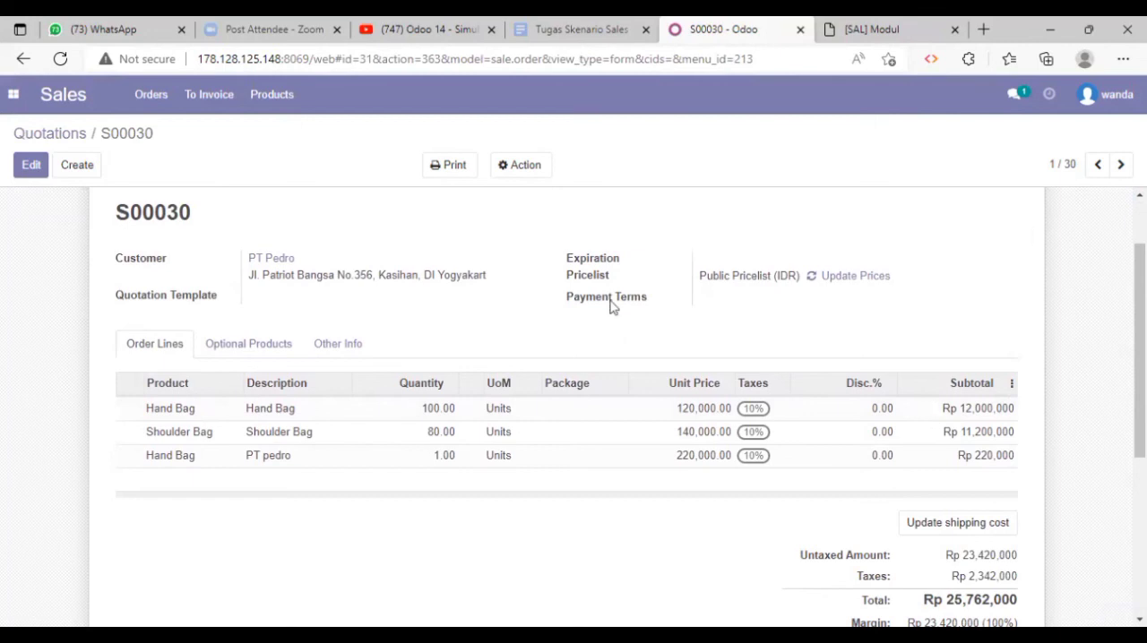
scroll(384, 343, up, 1)
scroll(383, 343, down, 2)
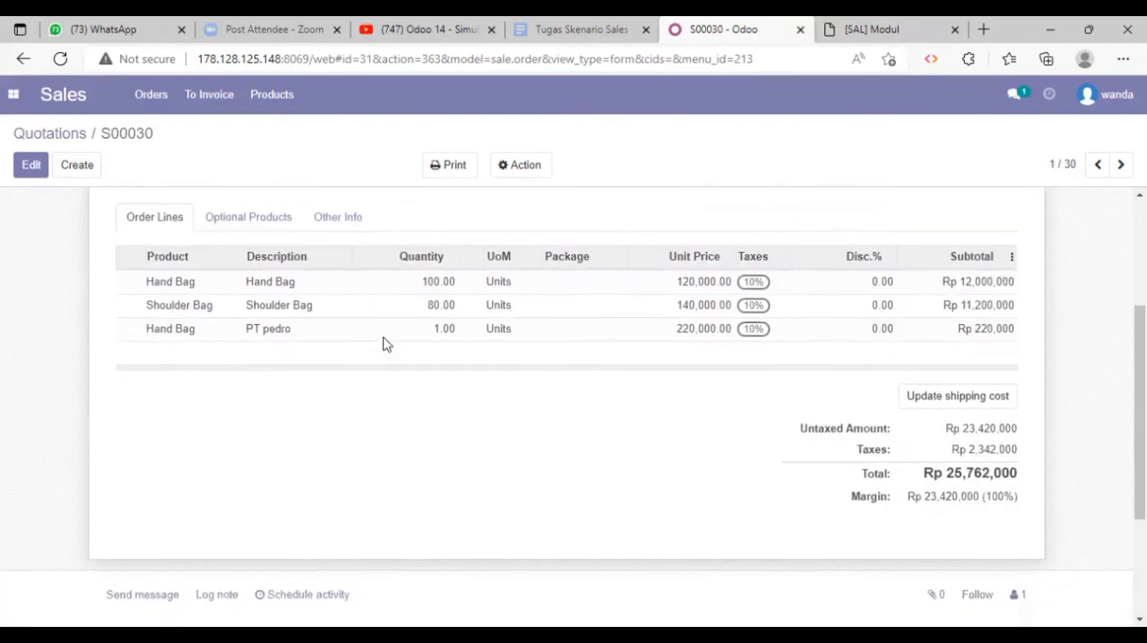
scroll(384, 344, up, 3)
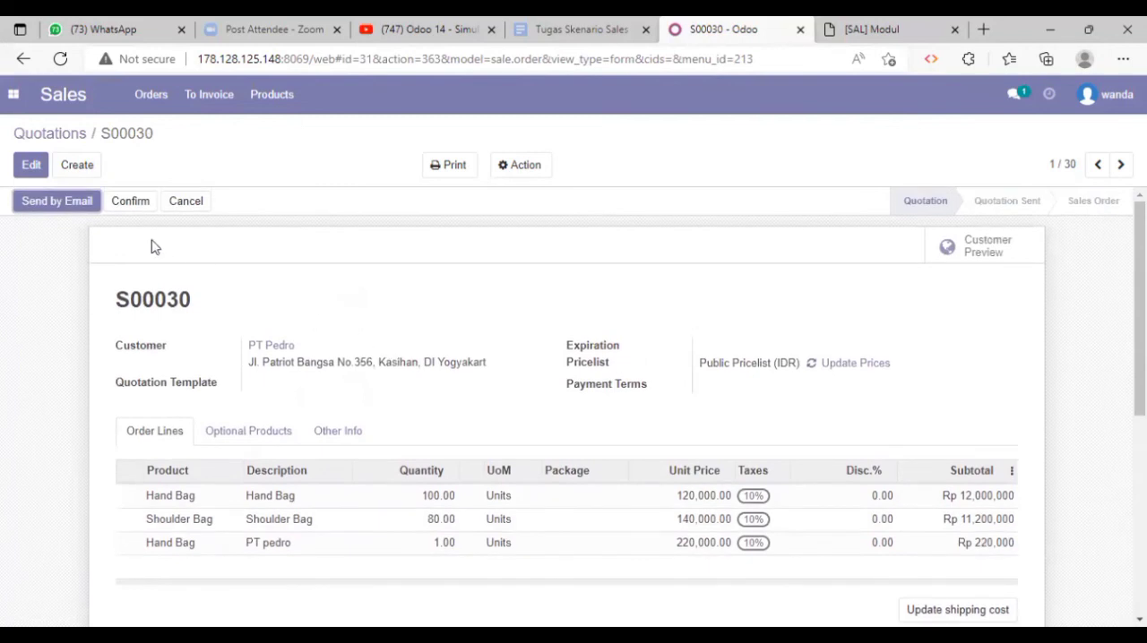
click(135, 205)
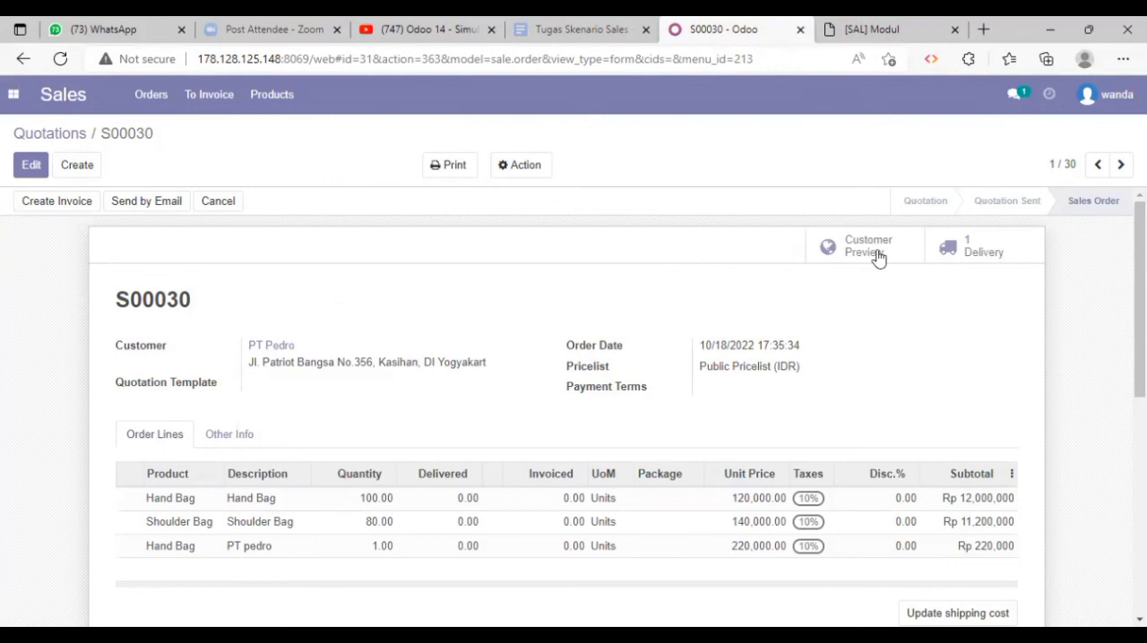
Open the sales order's delivery and validate it with an immediate transfer of all quantities
scroll(980, 302, down, 1)
scroll(976, 295, up, 1)
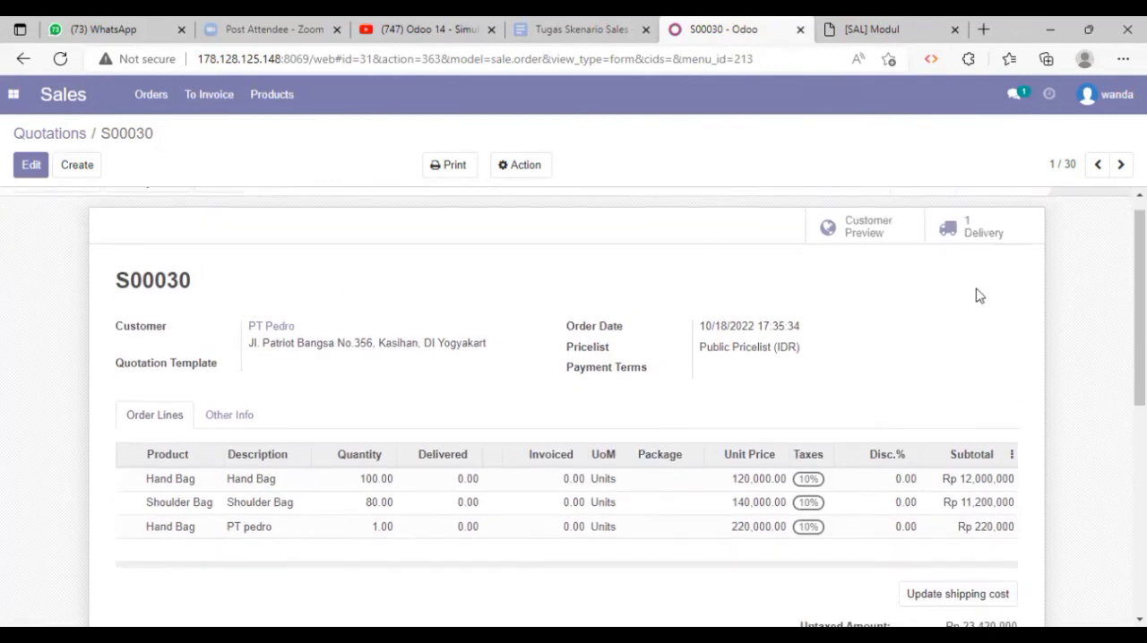
click(972, 234)
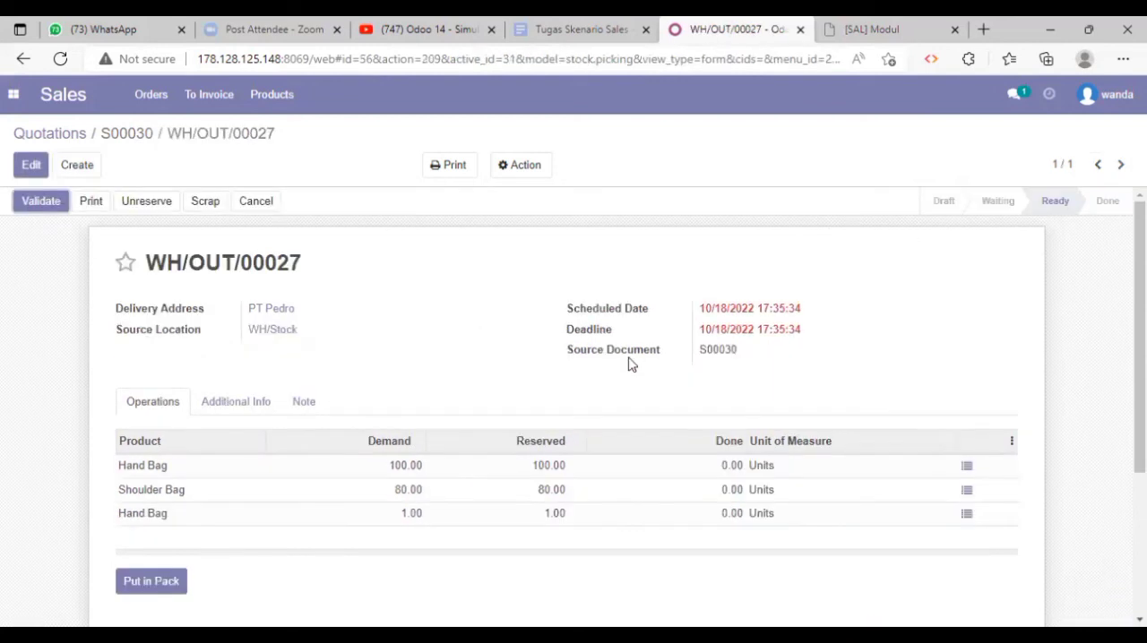
scroll(632, 364, down, 1)
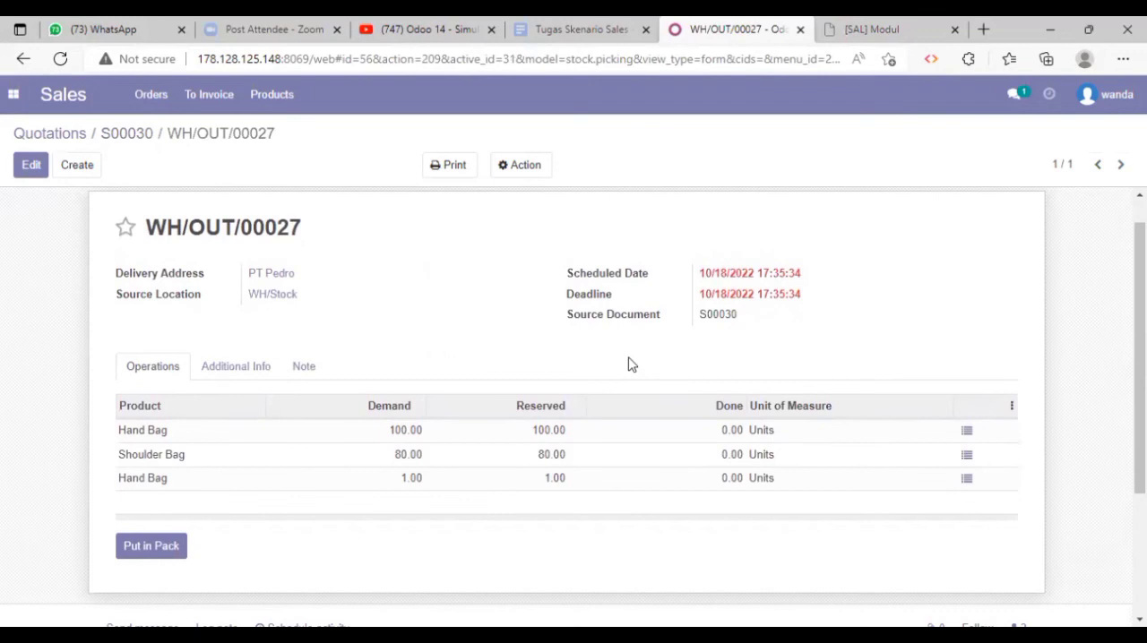
scroll(632, 364, up, 1)
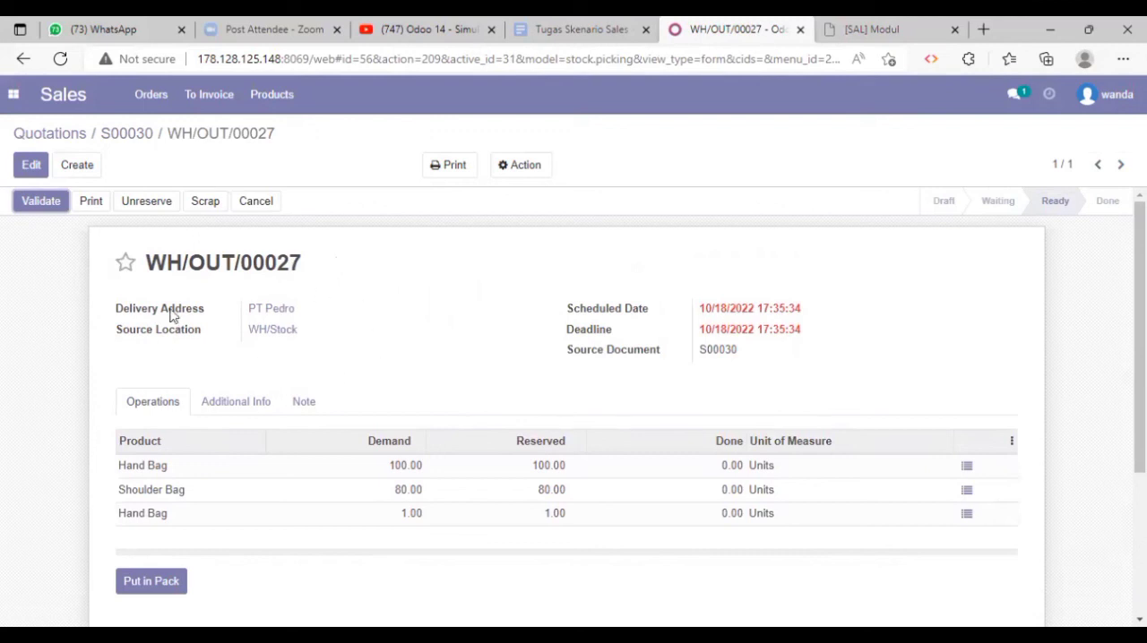
click(45, 207)
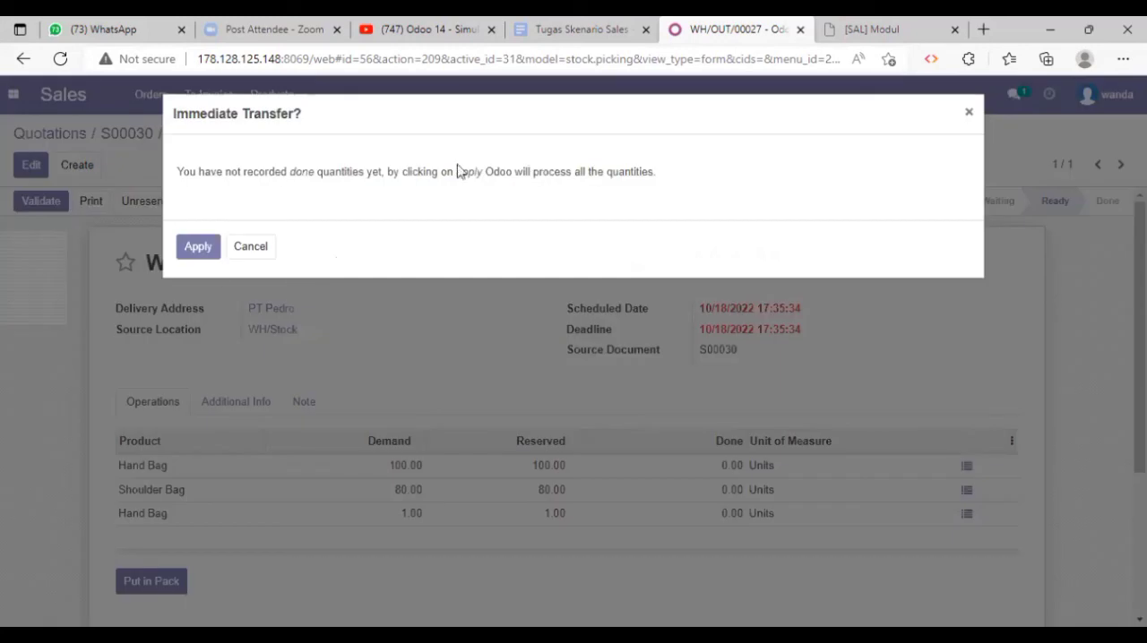
click(199, 248)
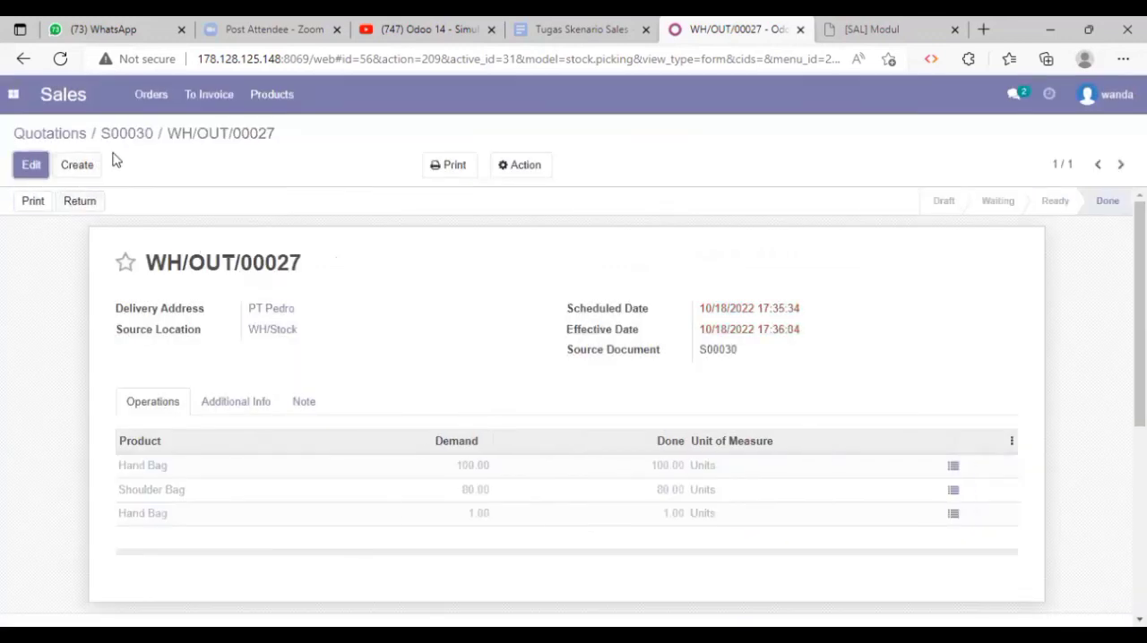
Return to the sales order, create a regular invoice from it and review the draft's lines and totals
click(136, 141)
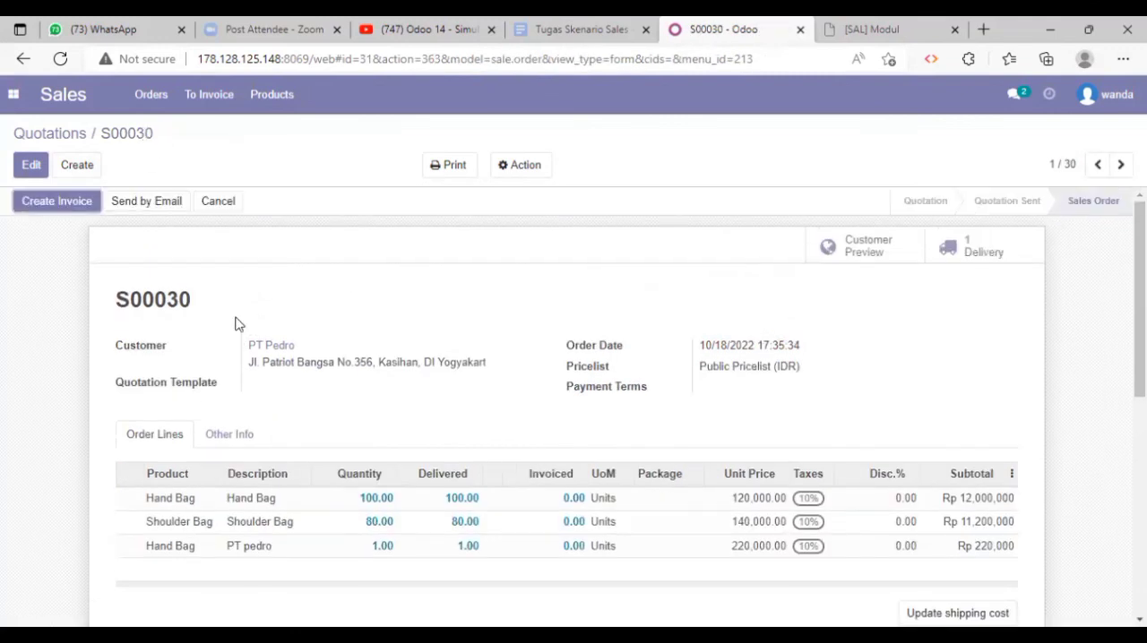
click(77, 208)
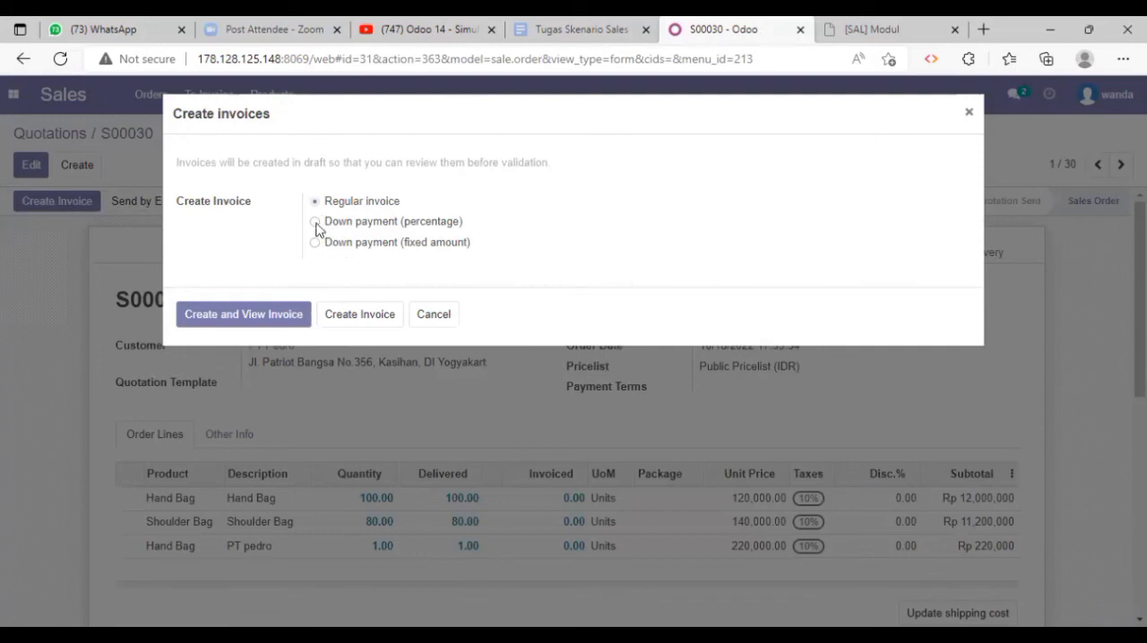
click(270, 315)
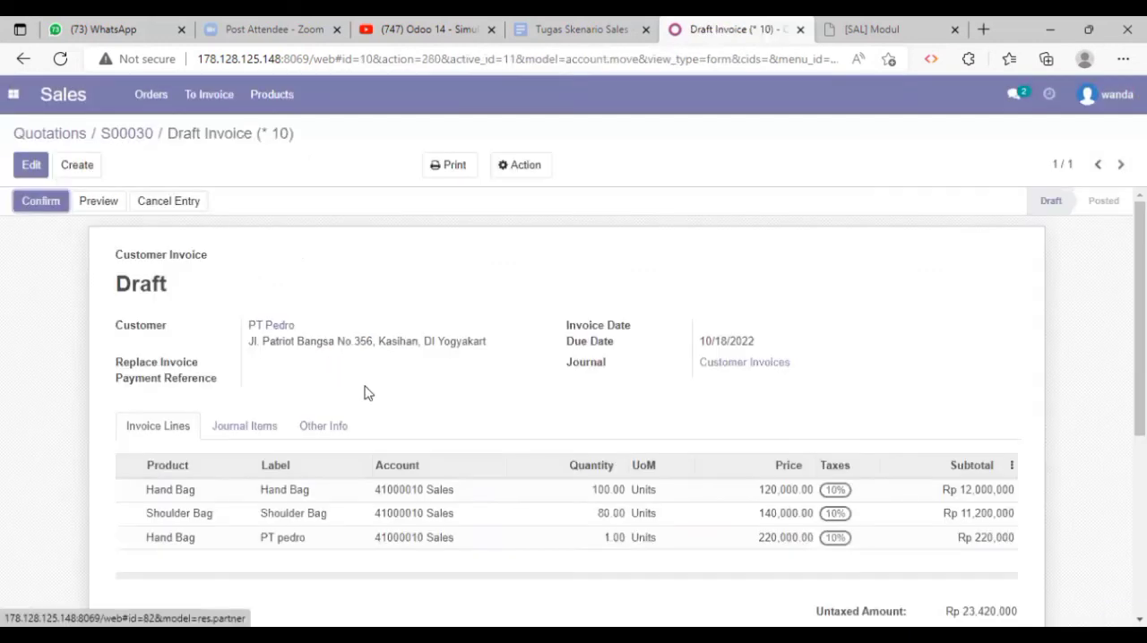
scroll(366, 392, down, 1)
scroll(365, 393, down, 3)
scroll(365, 392, up, 3)
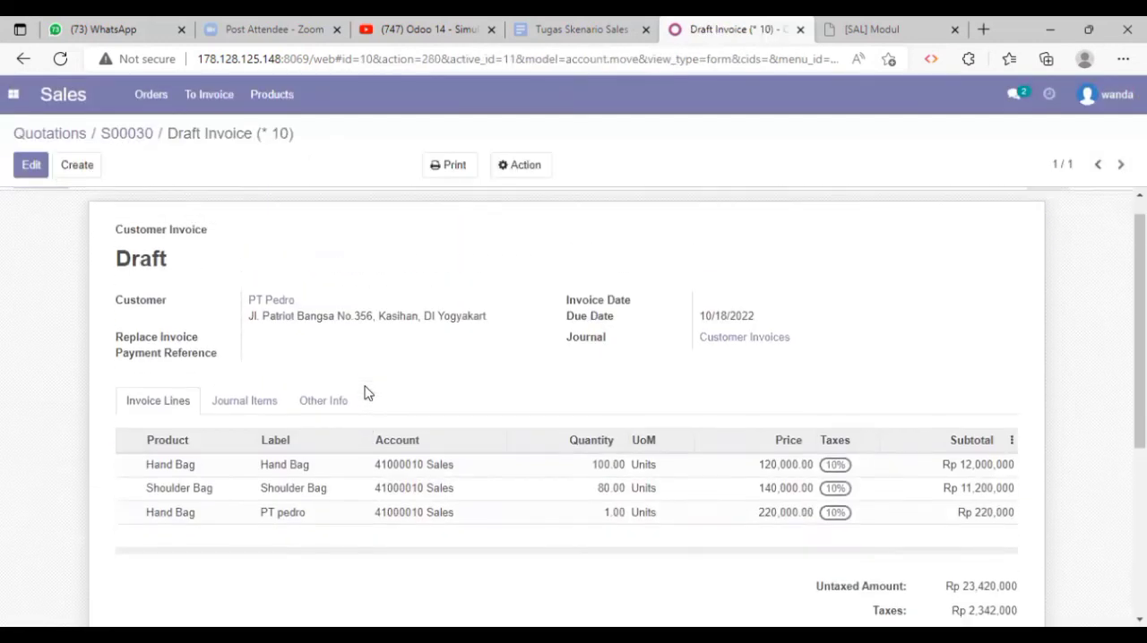
scroll(366, 392, down, 1)
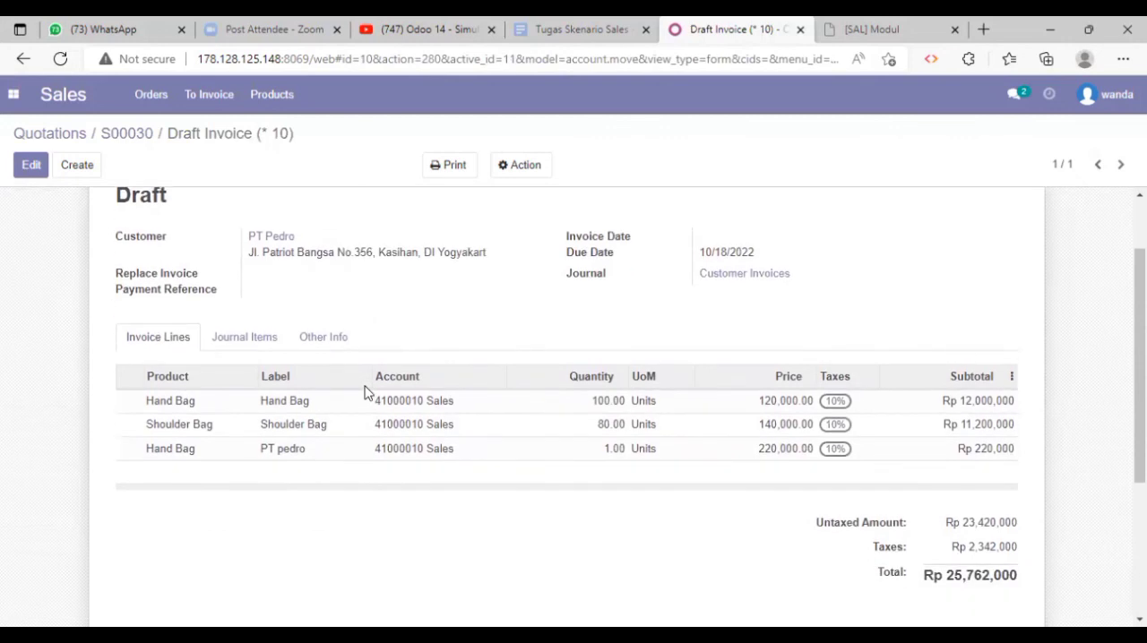